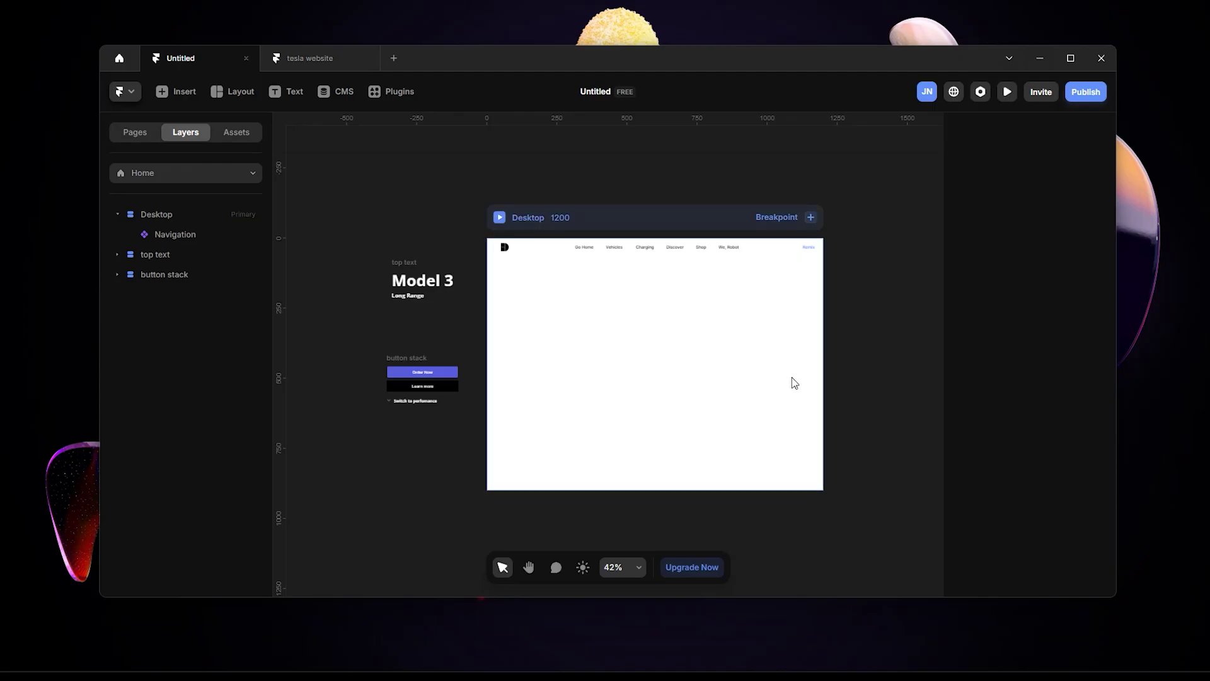
# Step: Examine the Desktop page, its Navigation component, and the top text and button stacks placed beside it
pyautogui.scroll(3, 863, 406)
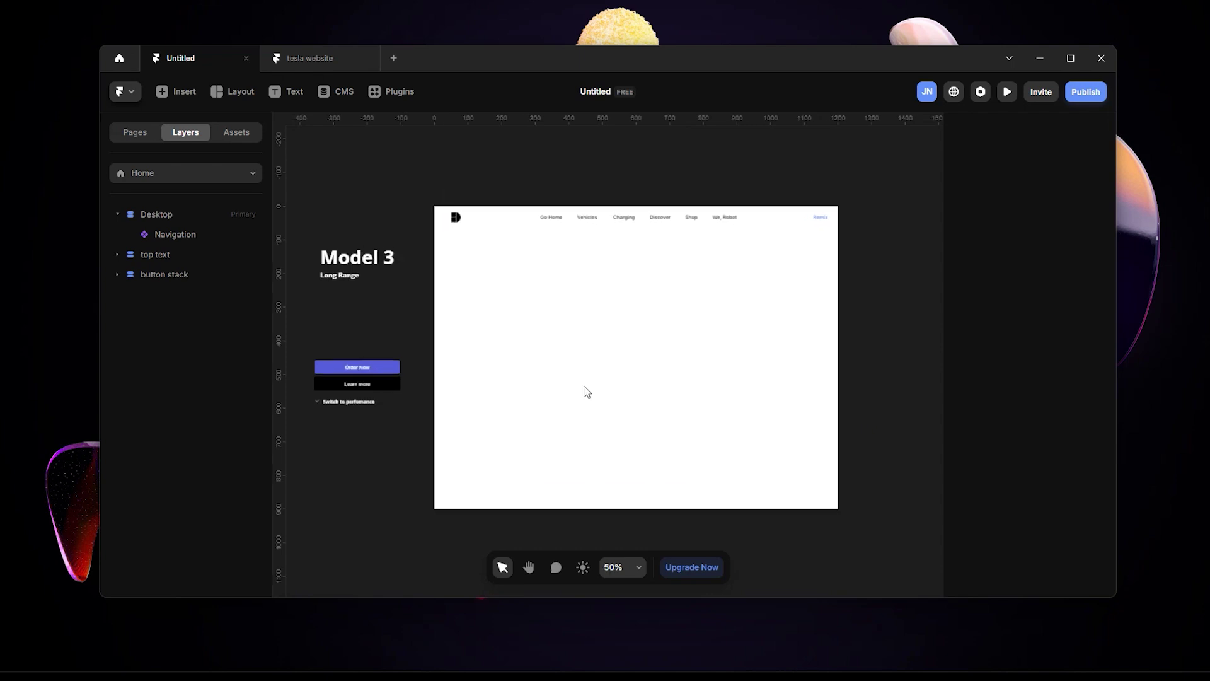
pyautogui.click(549, 183)
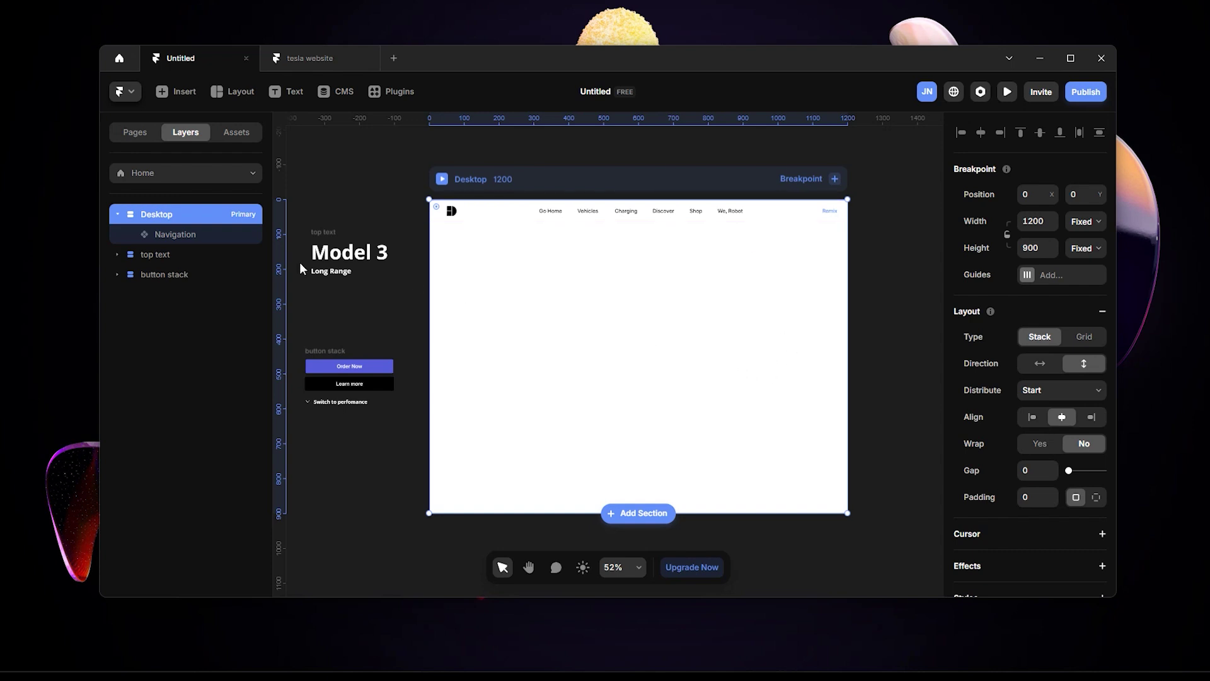
pyautogui.click(202, 234)
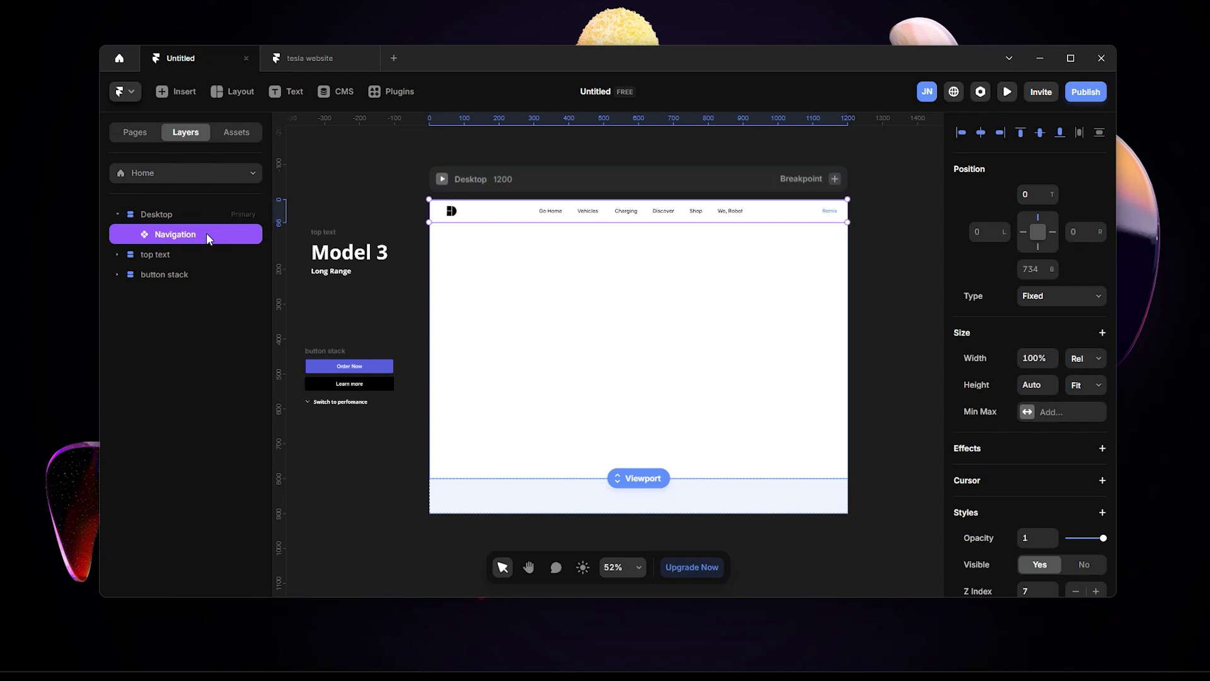
pyautogui.scroll(3, 743, 262)
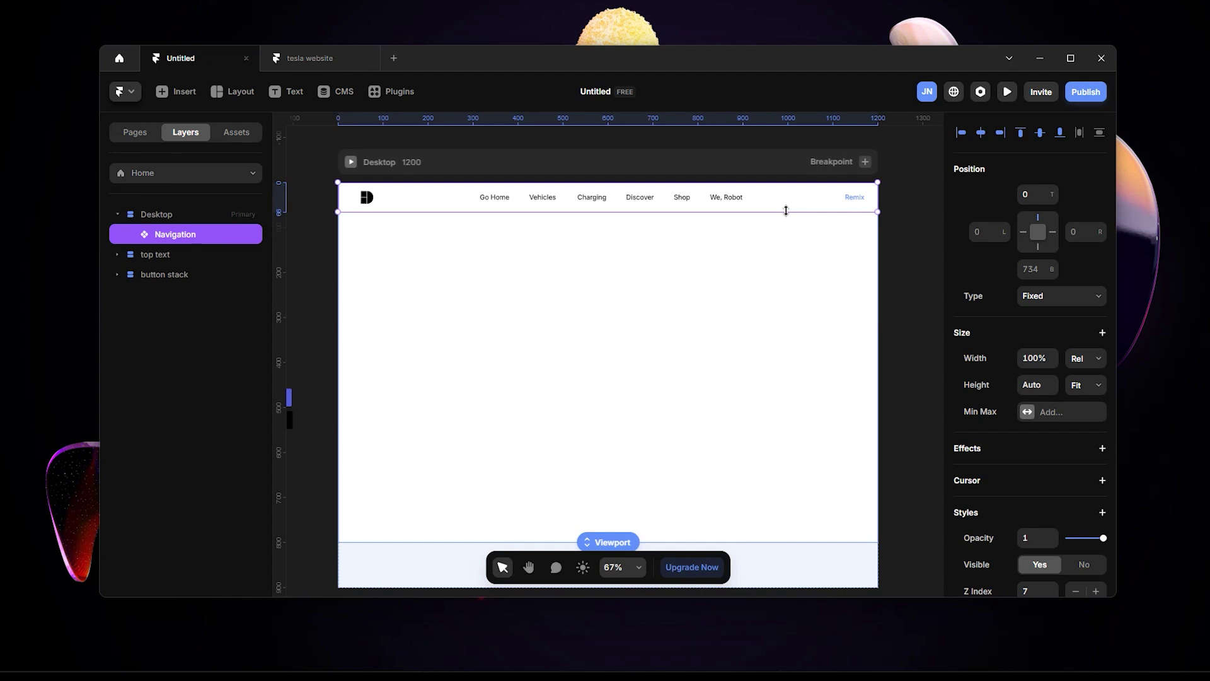
pyautogui.scroll(-1, 697, 314)
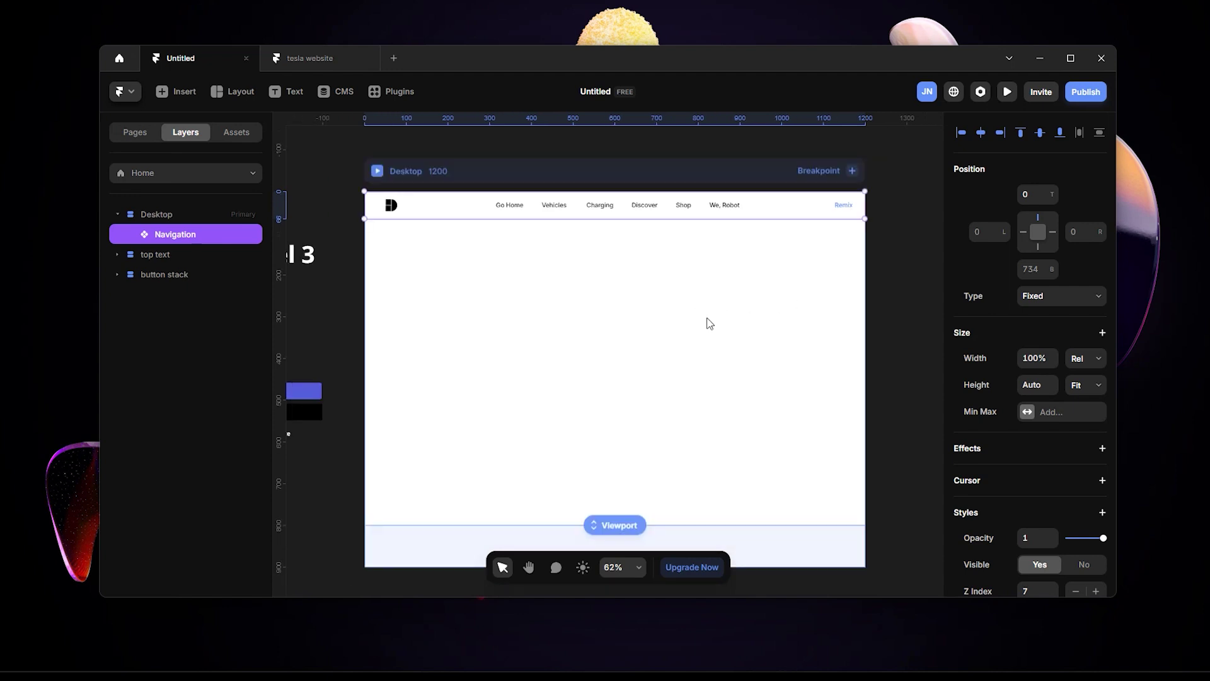
pyautogui.scroll(-1, 697, 353)
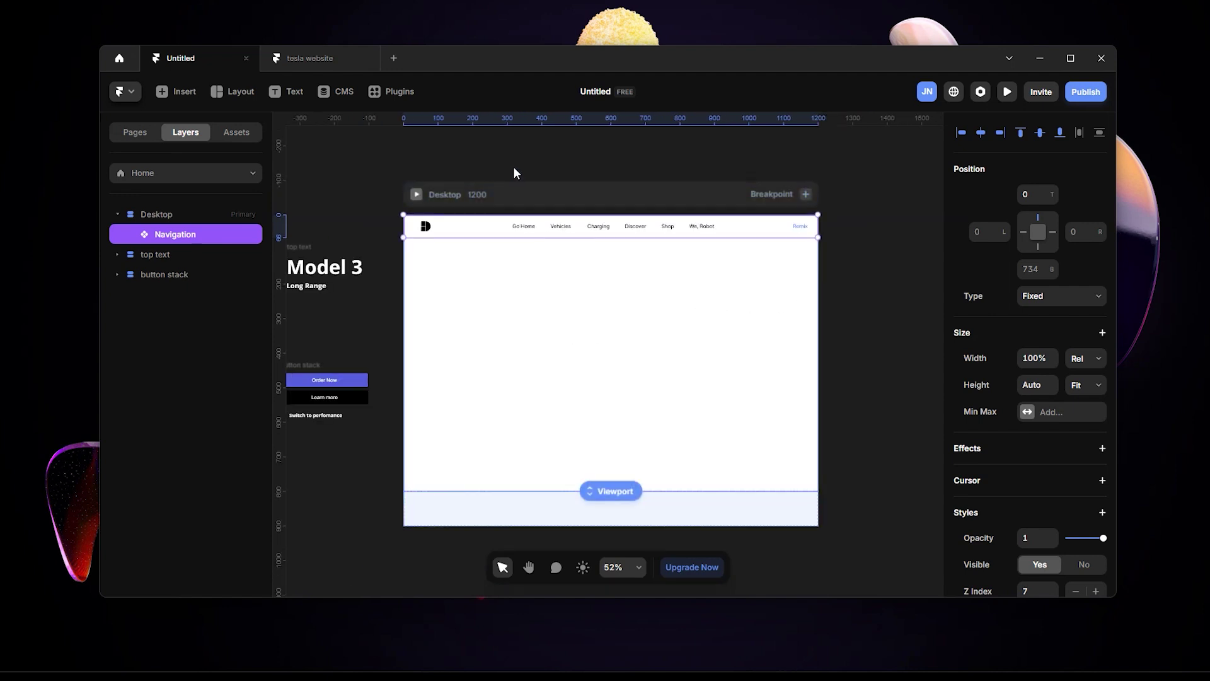
pyautogui.hscroll(-5, 527, 158)
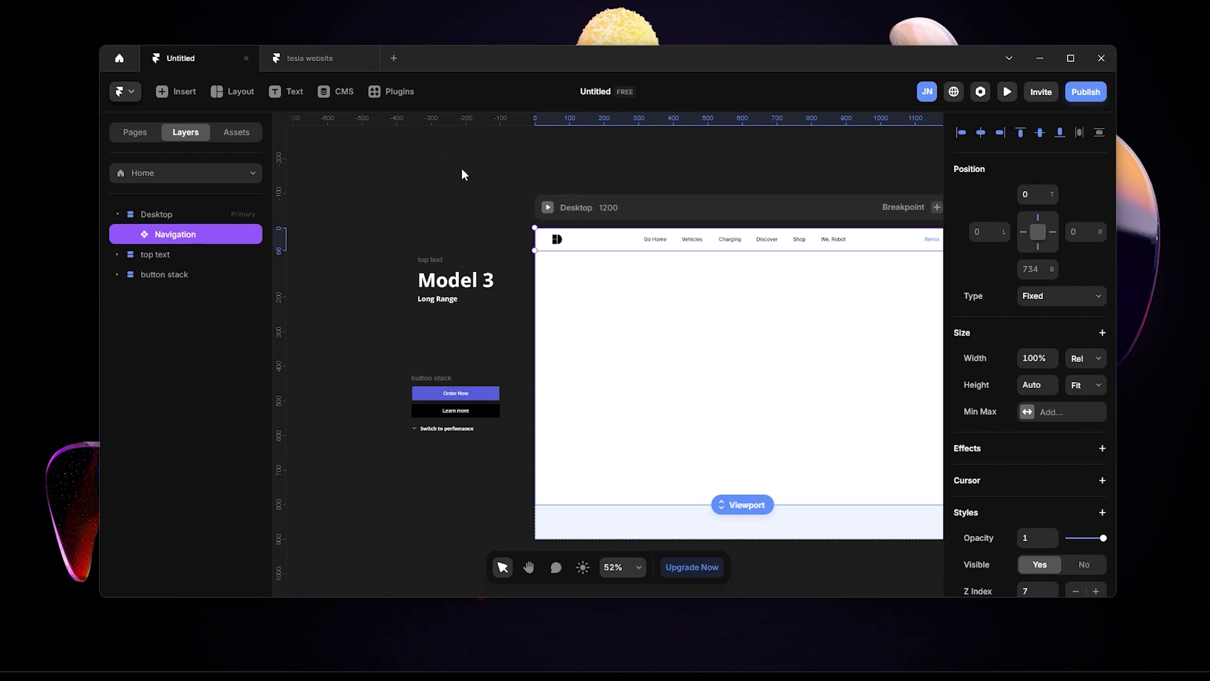
pyautogui.moveTo(700, 153); pyautogui.dragTo(598, 142)
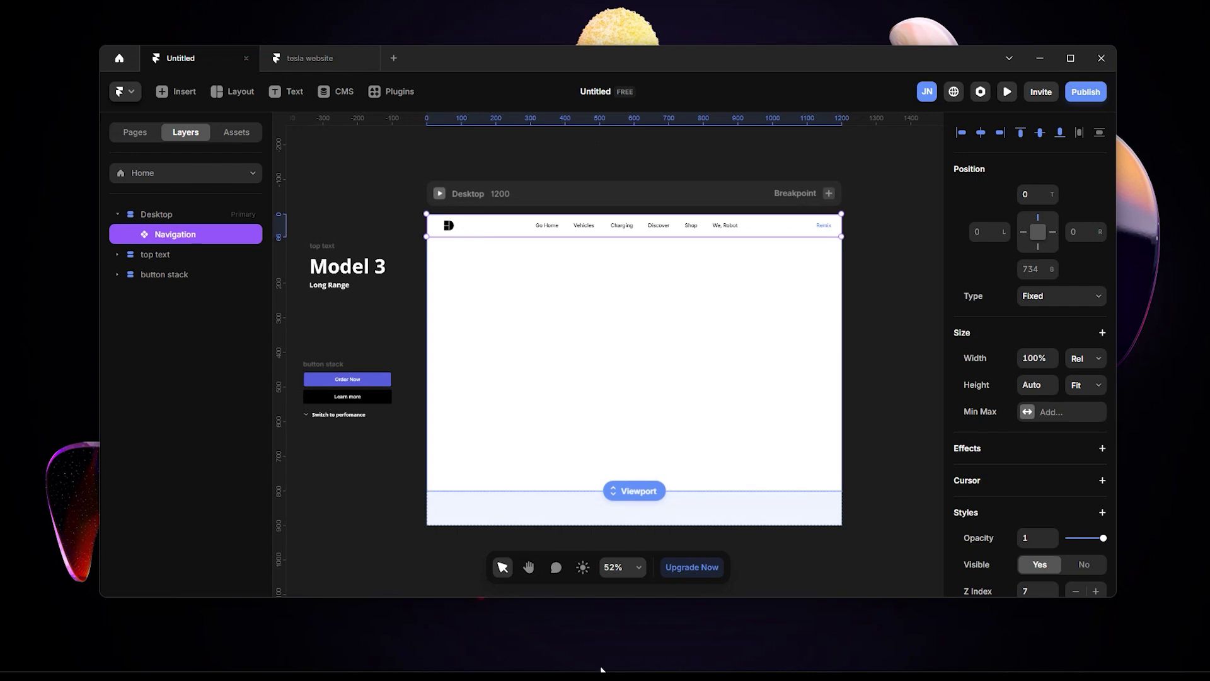
# Step: Switch to the Edge window to check Tesla's Model 3 page as the design reference, and return to Framer
pyautogui.moveTo(532, 656)
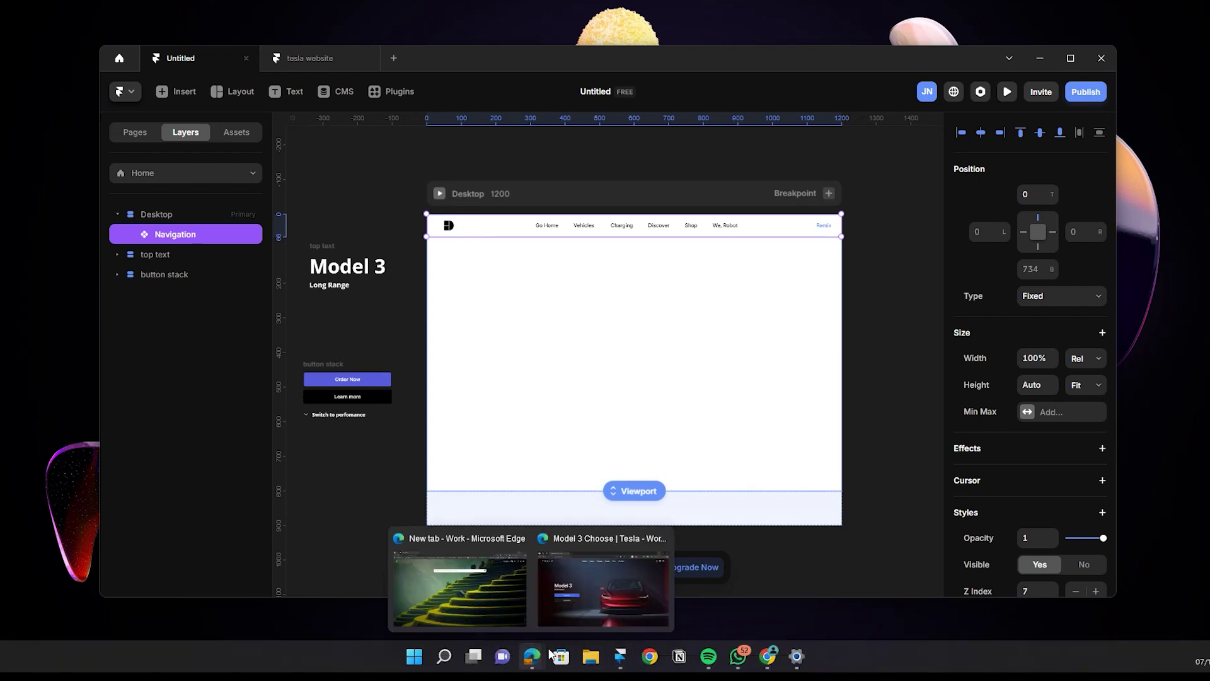
pyautogui.click(610, 591)
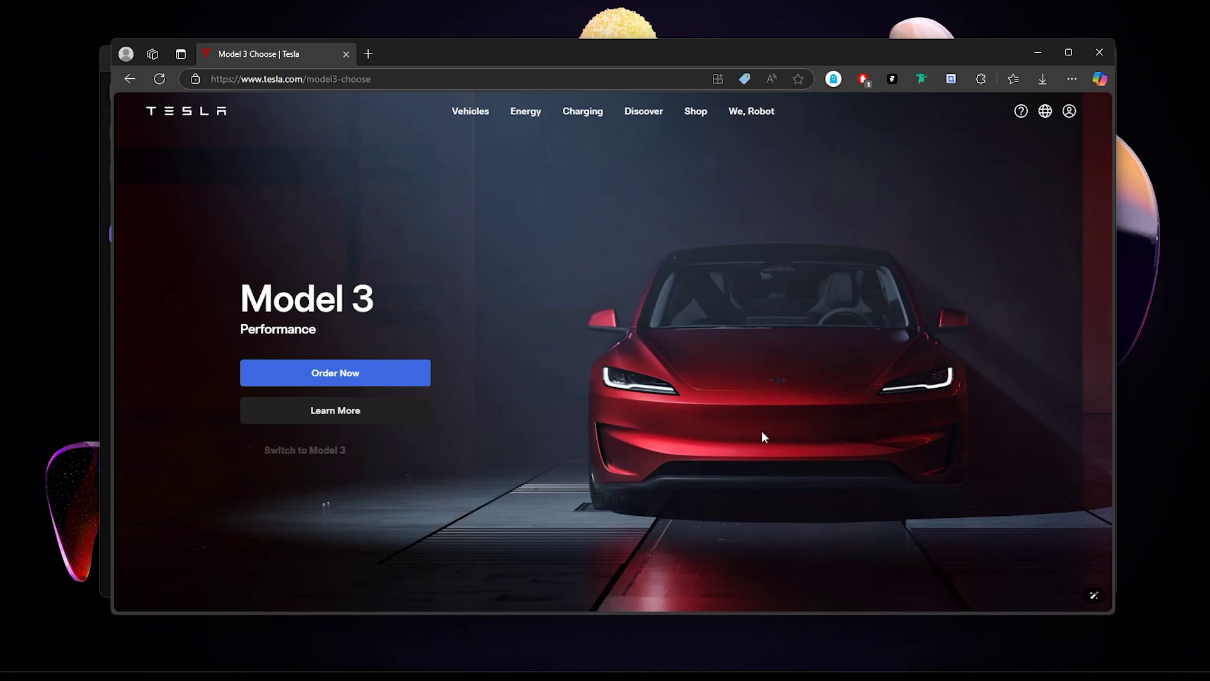
pyautogui.click(1037, 54)
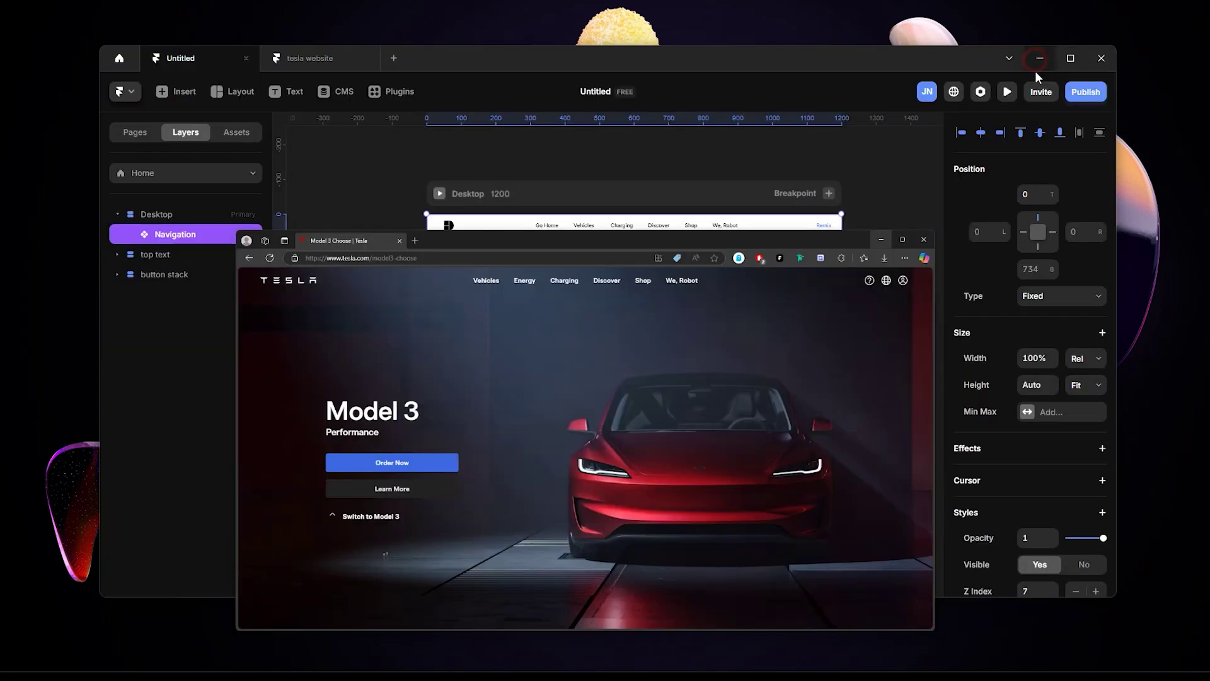
# Step: Draw a frame about 916 by 574 inside the Desktop page and keep its layer selected
pyautogui.press('f')
pyautogui.moveTo(475, 254)
pyautogui.mouseDown()
pyautogui.moveTo(503, 277)
pyautogui.moveTo(786, 386)
pyautogui.moveTo(792, 454)
pyautogui.mouseUp()
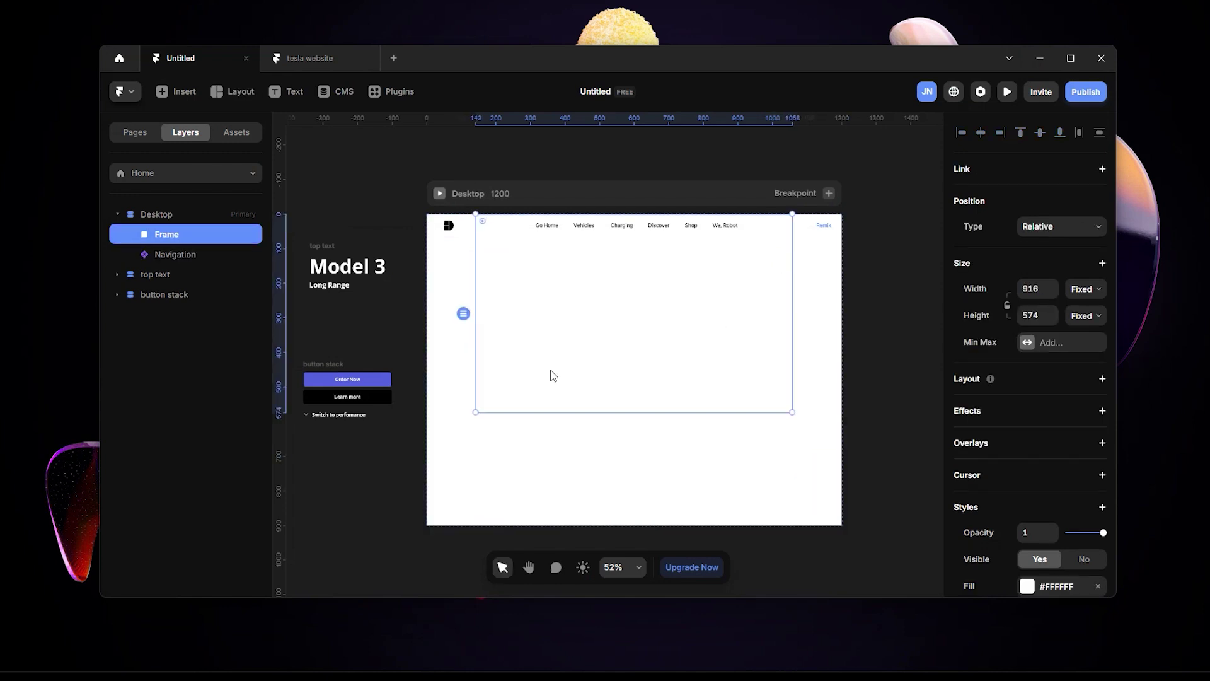
pyautogui.click(189, 214)
pyautogui.click(188, 233)
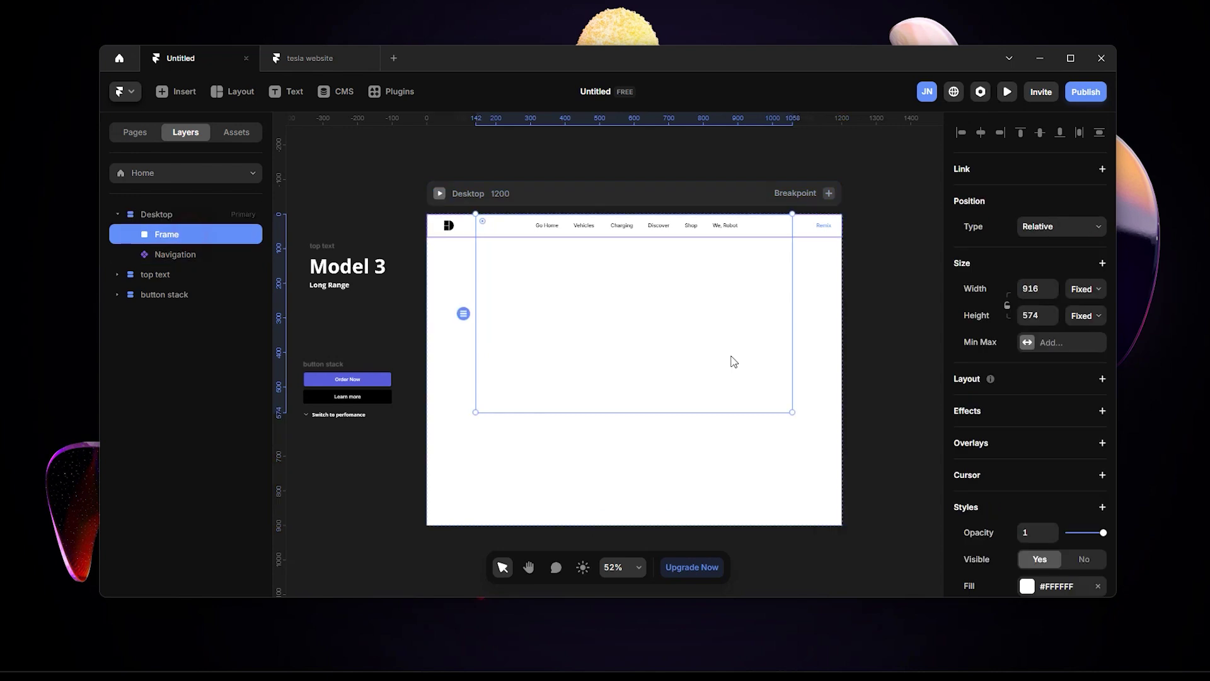
# Step: Rename the new frame layer as hero
pyautogui.doubleClick(173, 235)
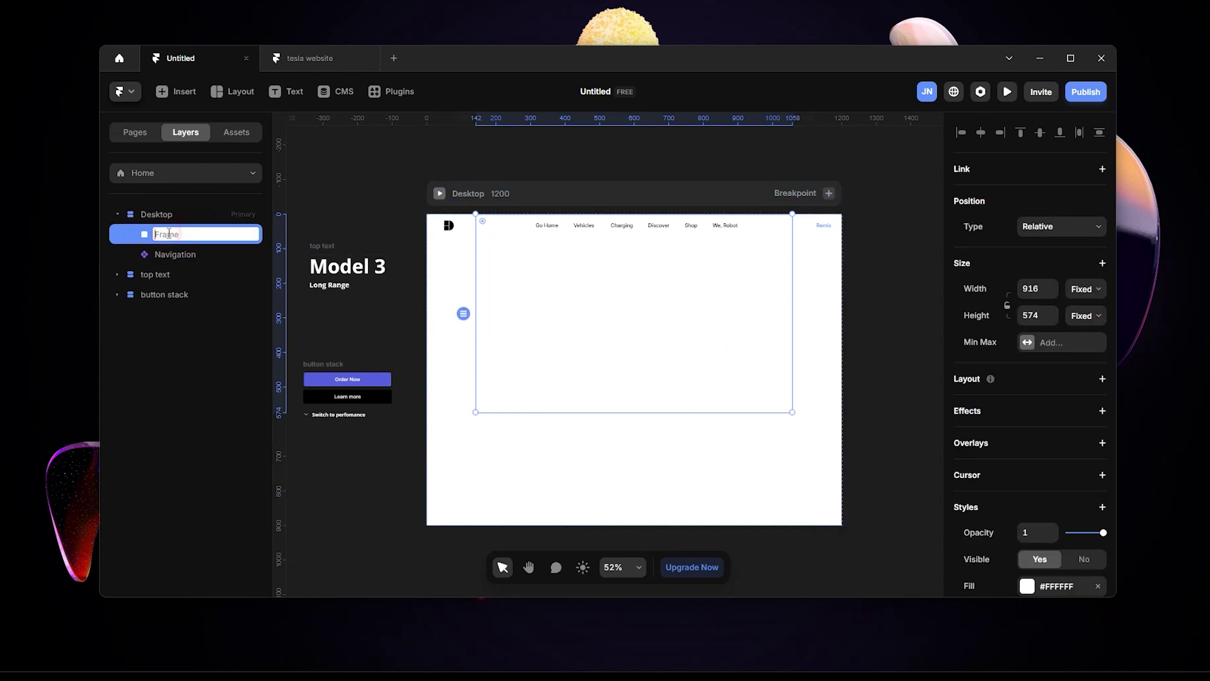
pyautogui.write('heo')
pyautogui.click(814, 300)
pyautogui.click(706, 323)
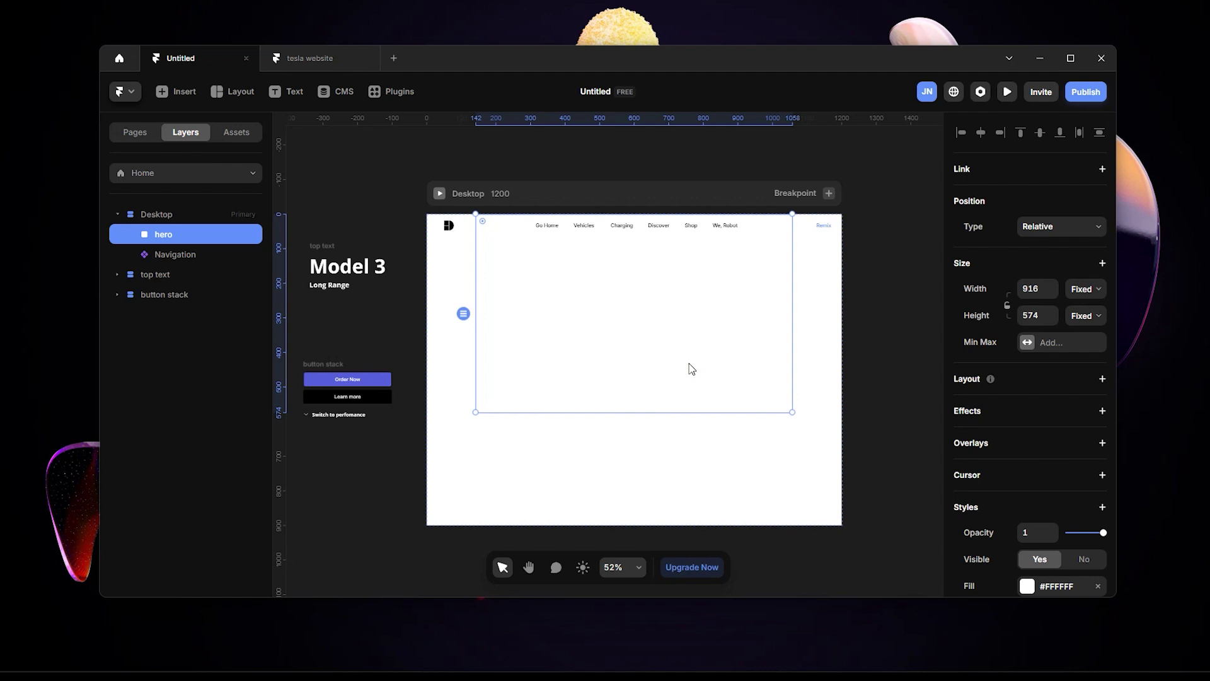
# Step: Size the hero frame to fill the page width (1fr) and to a viewport height of 100vh
pyautogui.click(1081, 289)
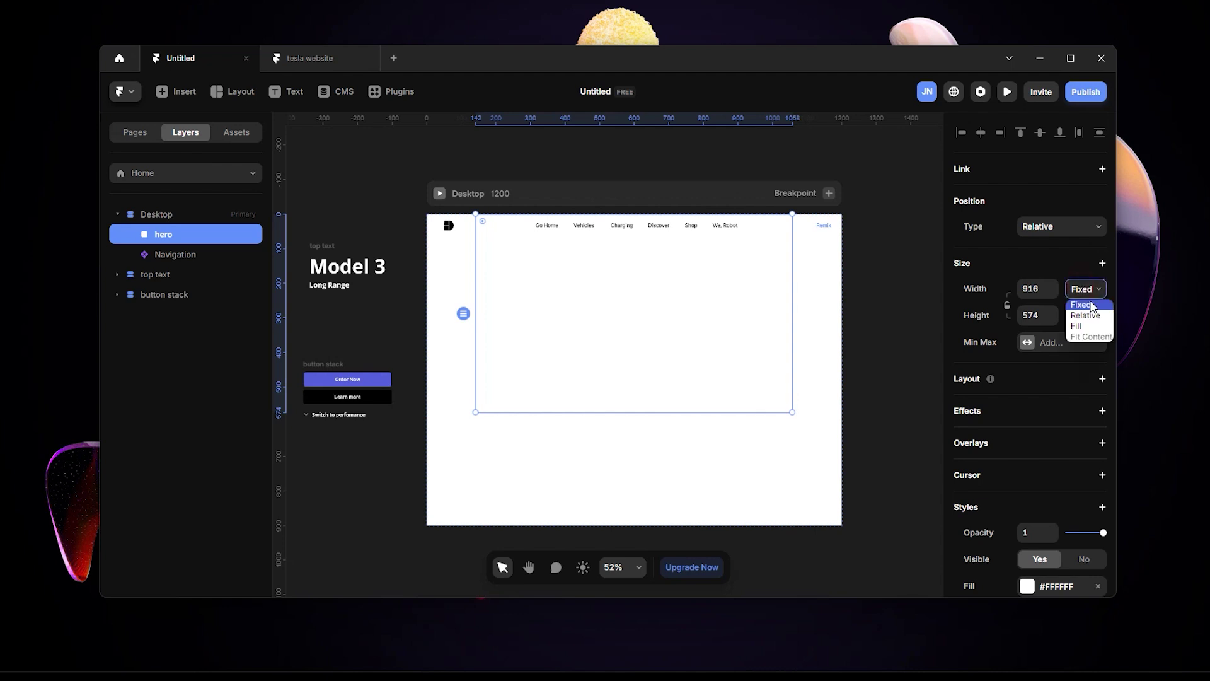
pyautogui.click(1082, 327)
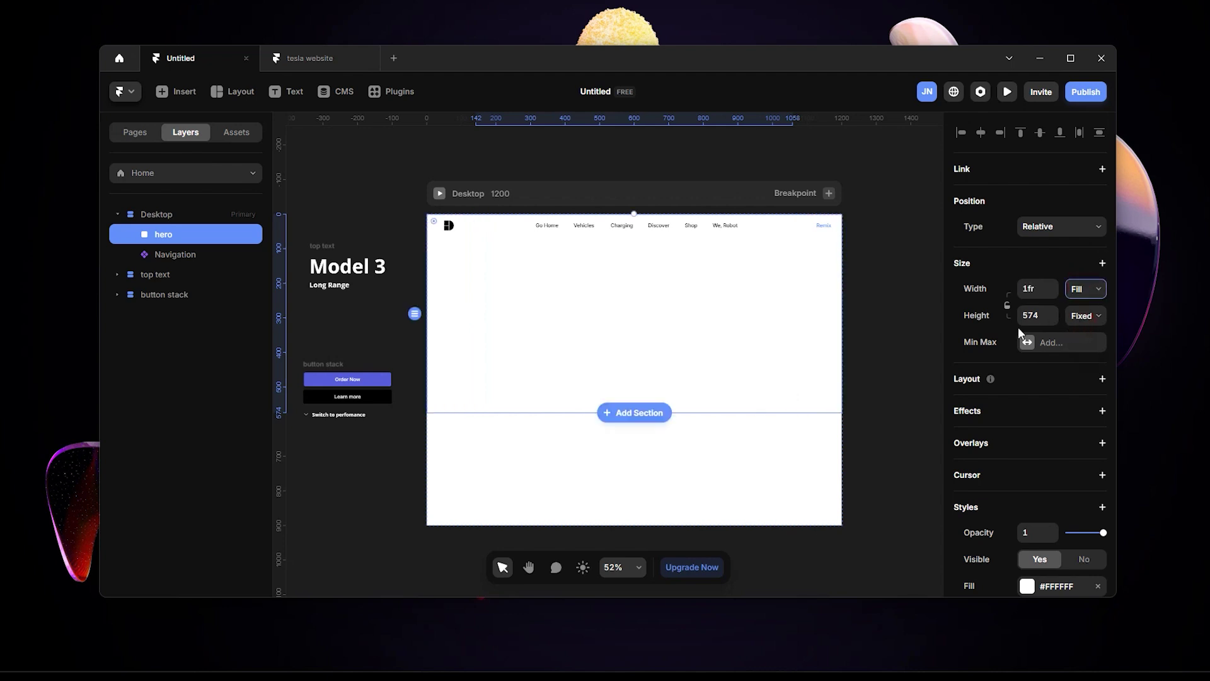
pyautogui.click(1085, 315)
pyautogui.click(1087, 373)
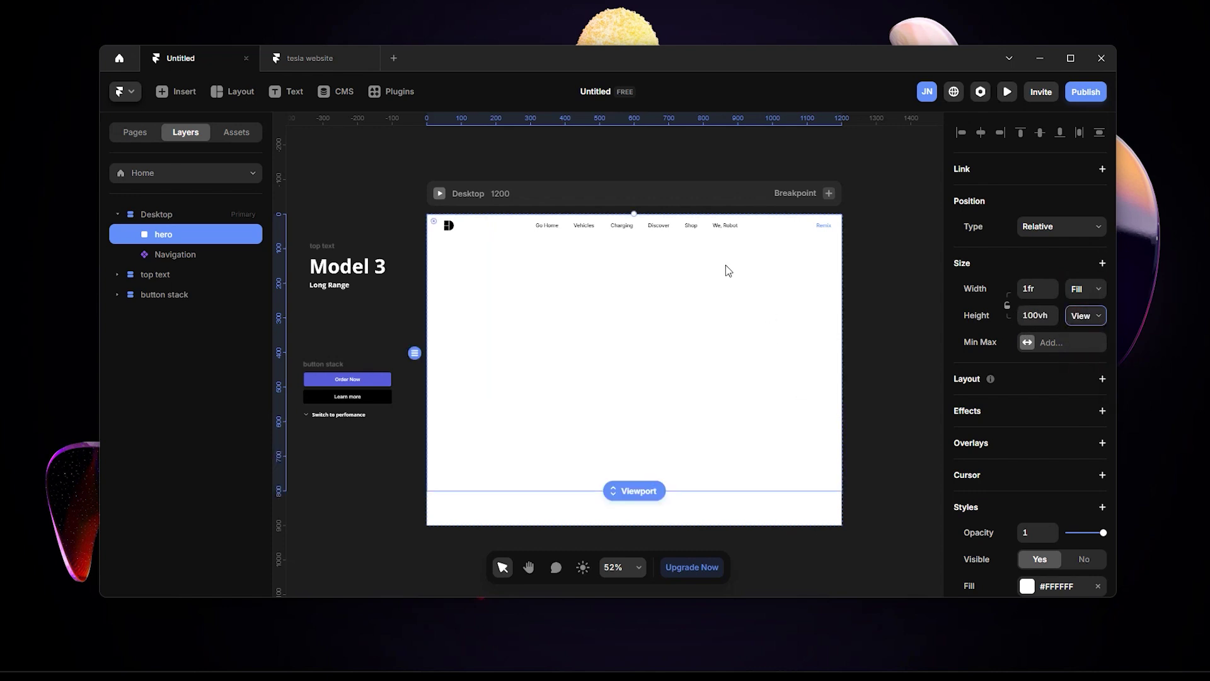
# Step: Preview the Desktop page to check the hero section's size, and return to the editor
pyautogui.click(440, 193)
pyautogui.click(242, 93)
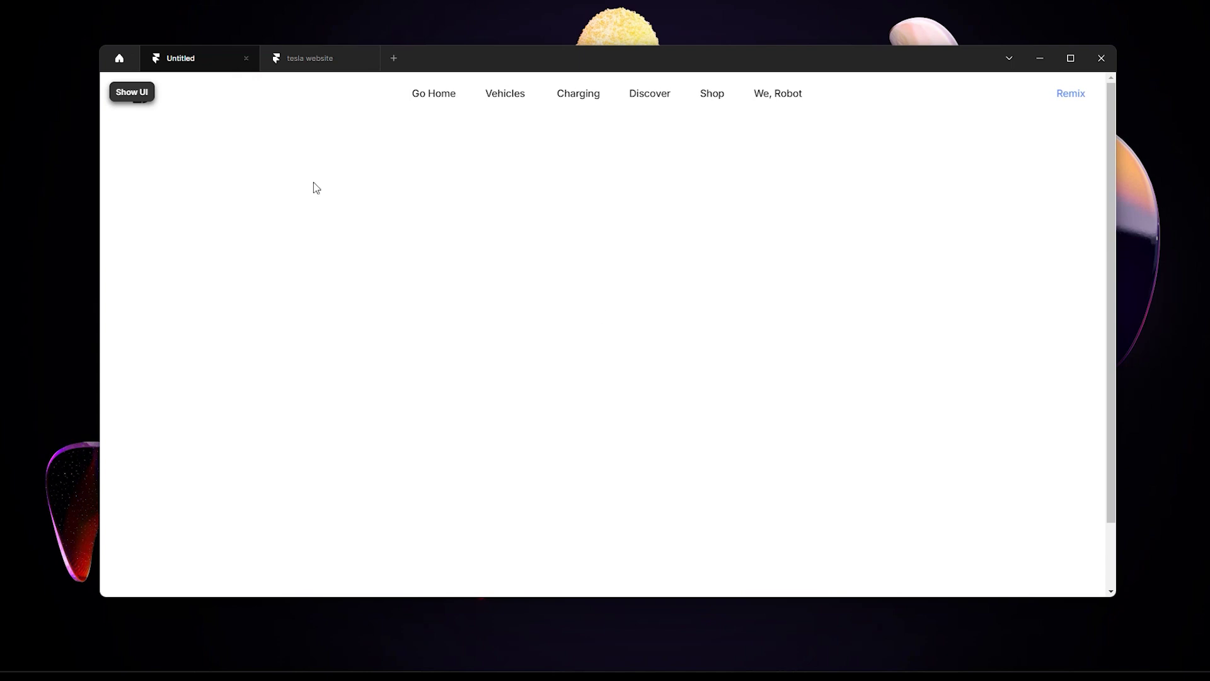
pyautogui.click(126, 95)
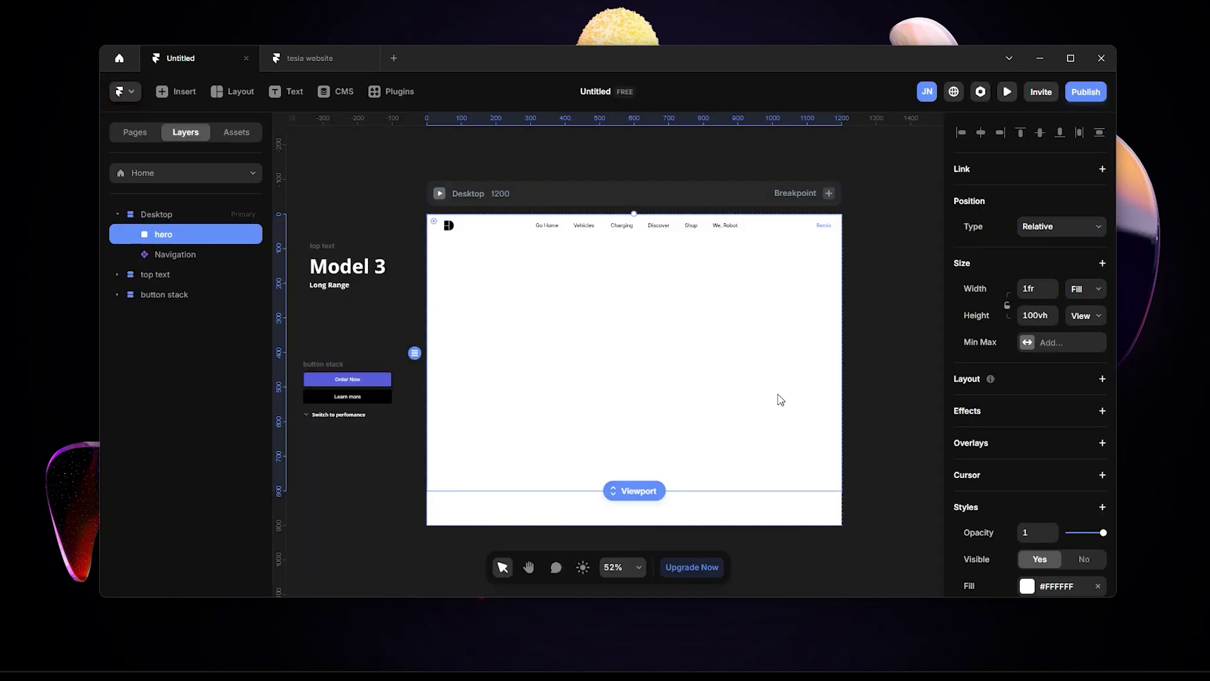
# Step: Change the hero frame's fill from a solid colour to an image
pyautogui.scroll(-2, 1050, 555)
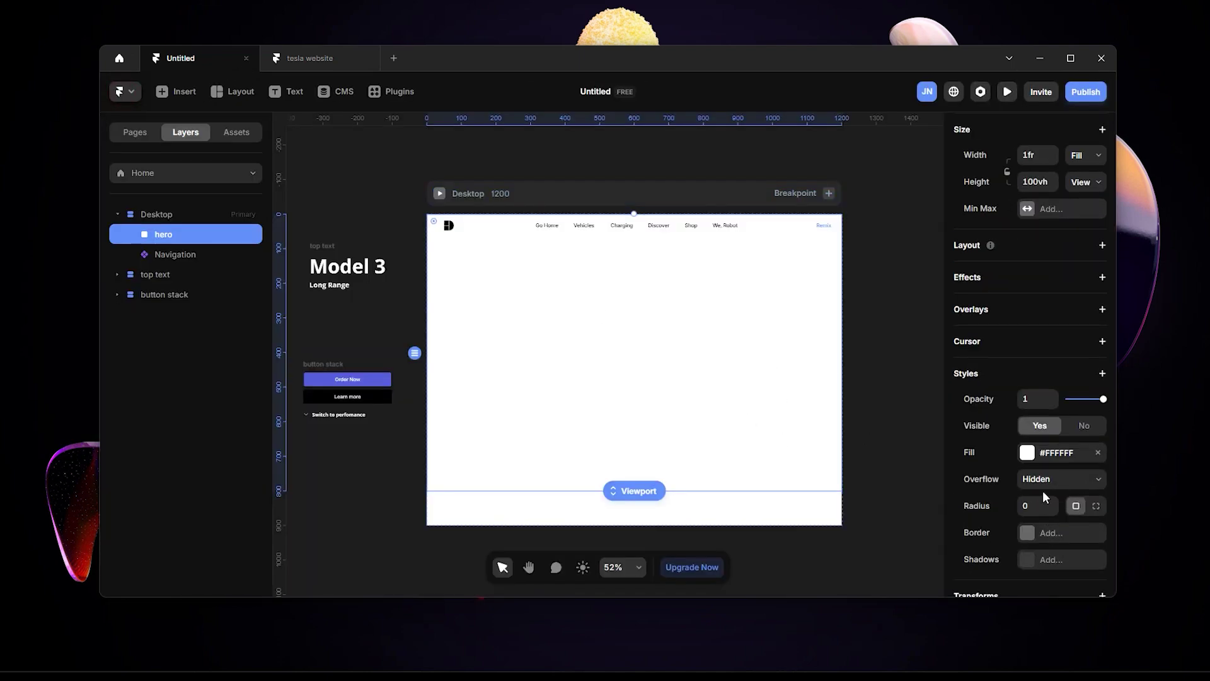
pyautogui.click(1027, 453)
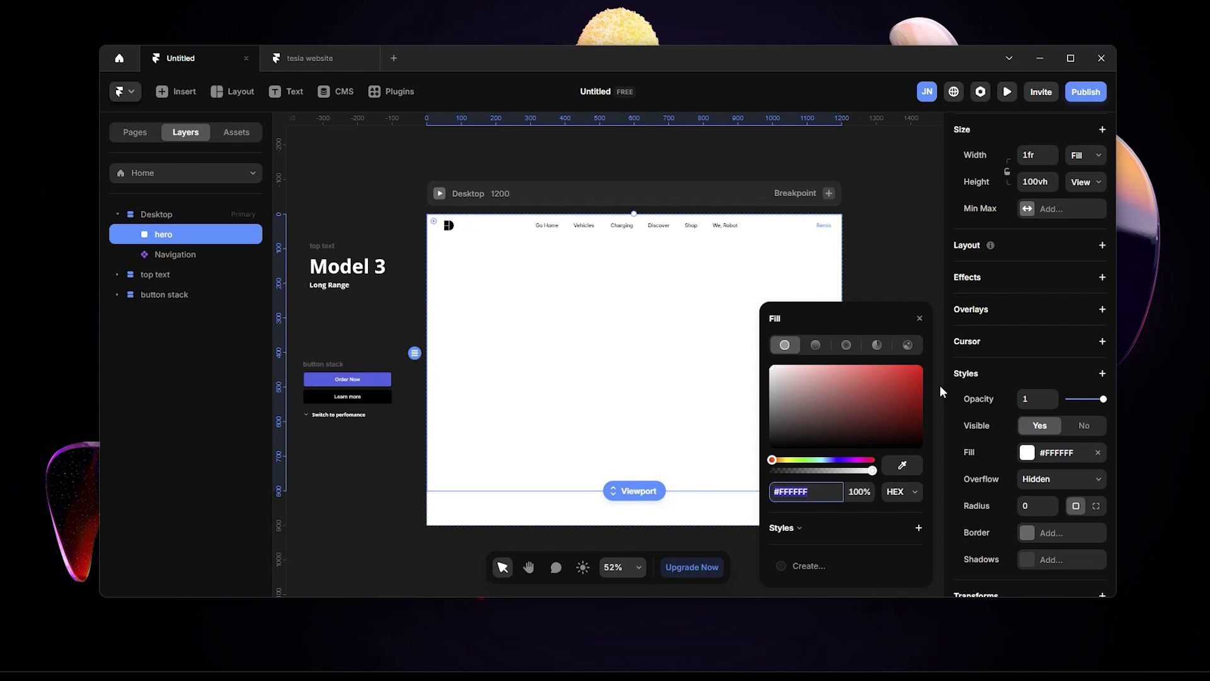
pyautogui.click(908, 344)
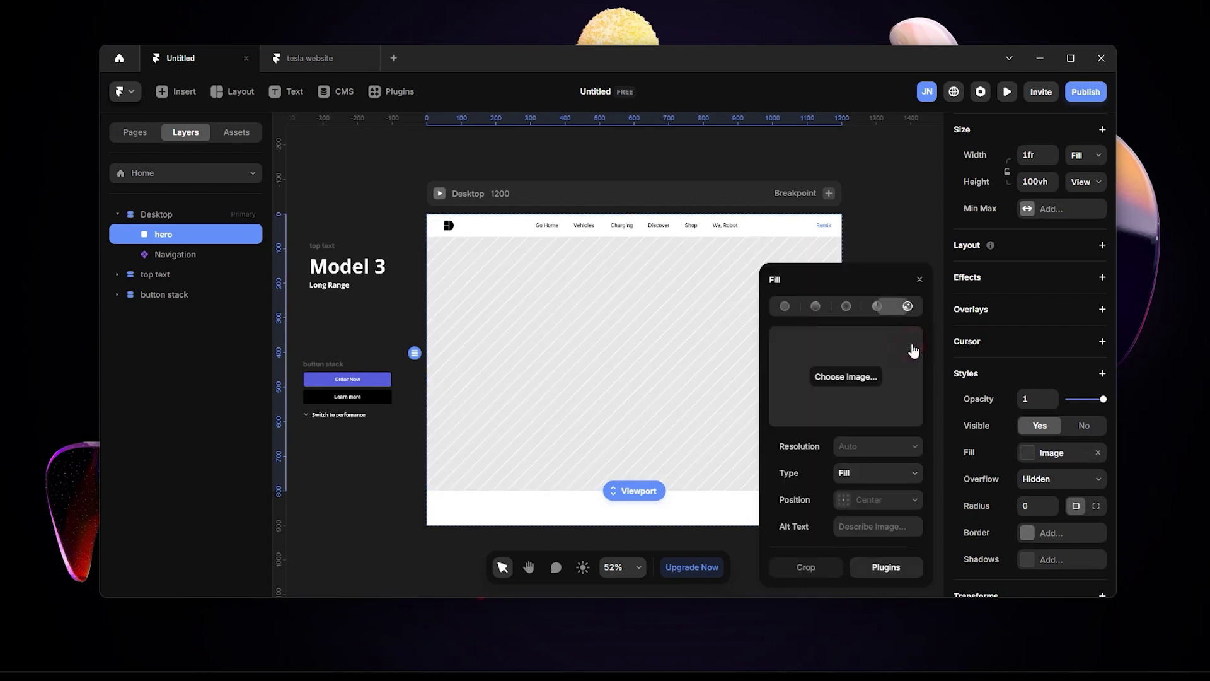
# Step: Use Model-3-Choose-Standard-Desktop-LHD from the Tesla website folder as the hero's fill image
pyautogui.click(859, 378)
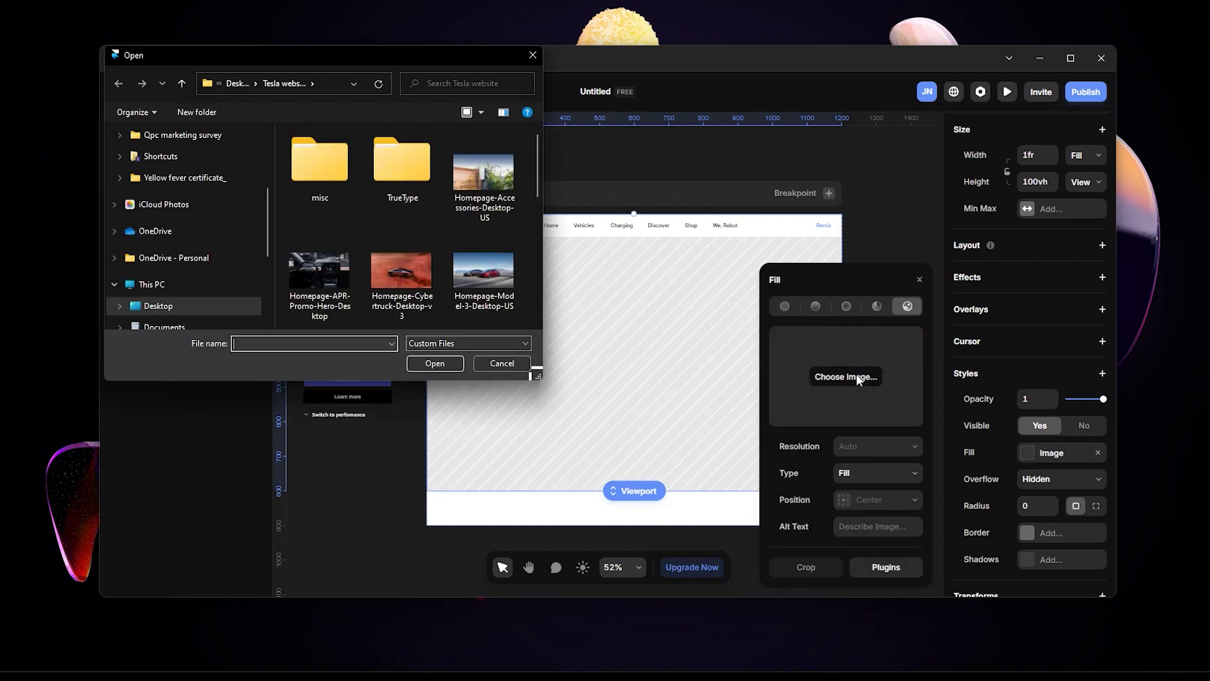
pyautogui.moveTo(271, 239); pyautogui.dragTo(143, 239)
pyautogui.scroll(-3, 437, 270)
pyautogui.scroll(3, 460, 271)
pyautogui.scroll(-3, 473, 275)
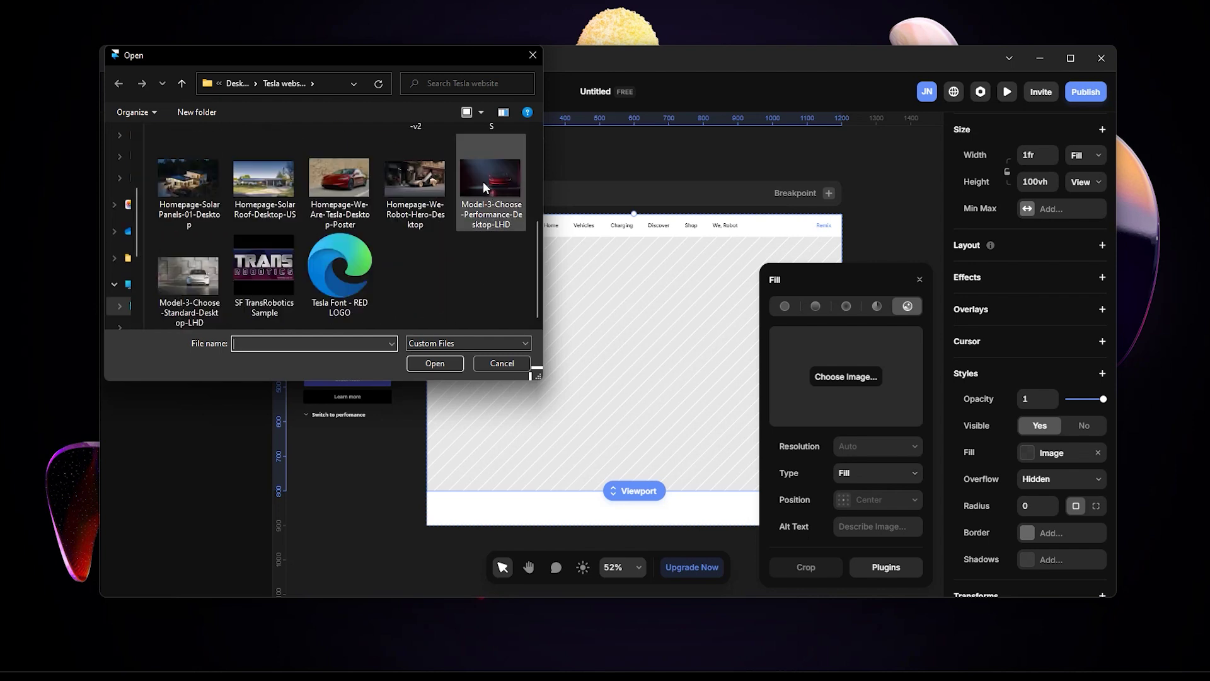
pyautogui.scroll(1, 485, 180)
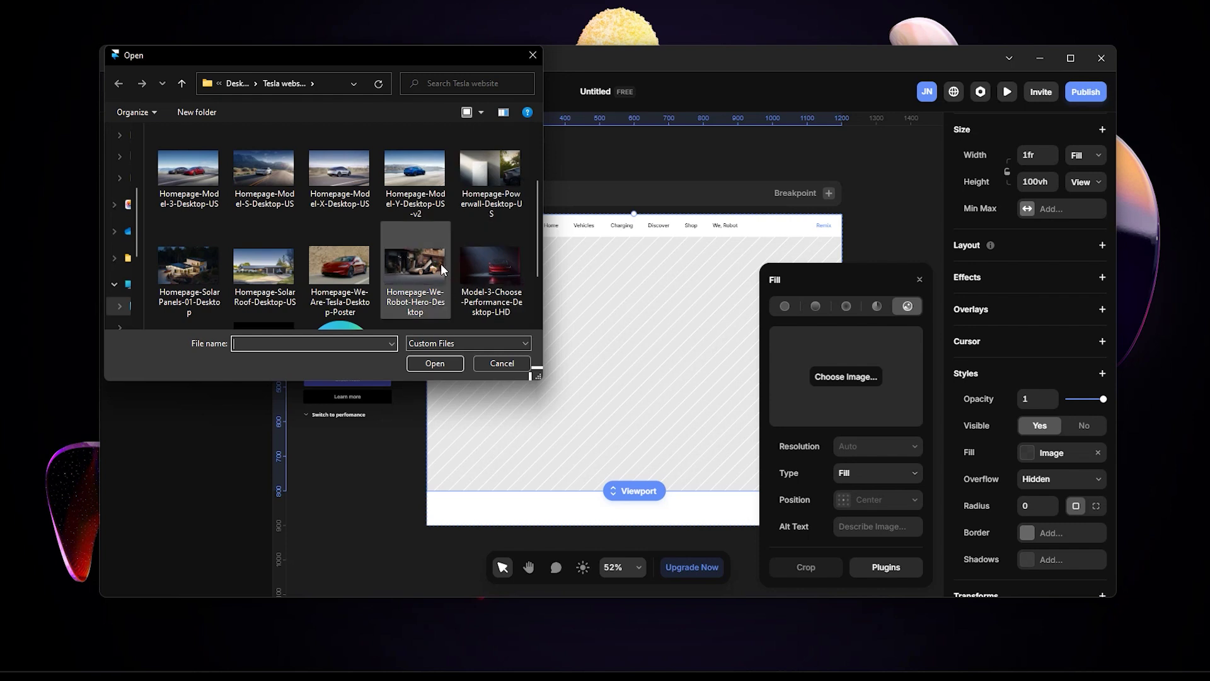
pyautogui.scroll(-1, 443, 270)
pyautogui.click(189, 271)
pyautogui.click(434, 362)
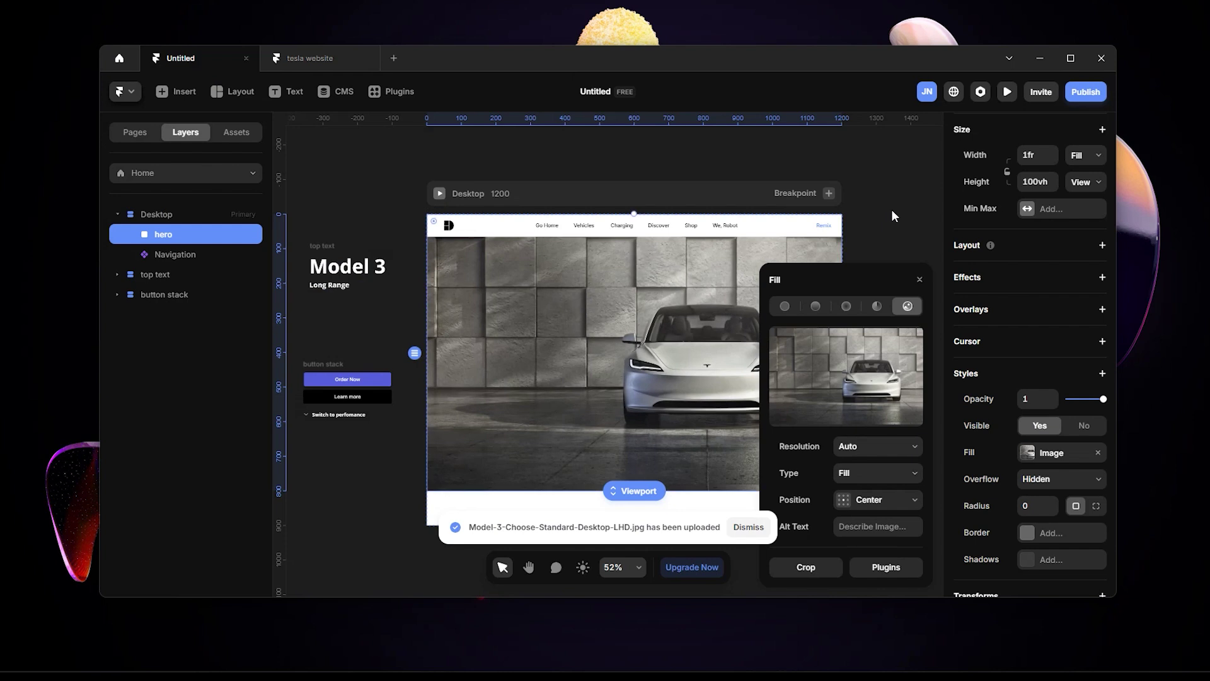
pyautogui.click(891, 215)
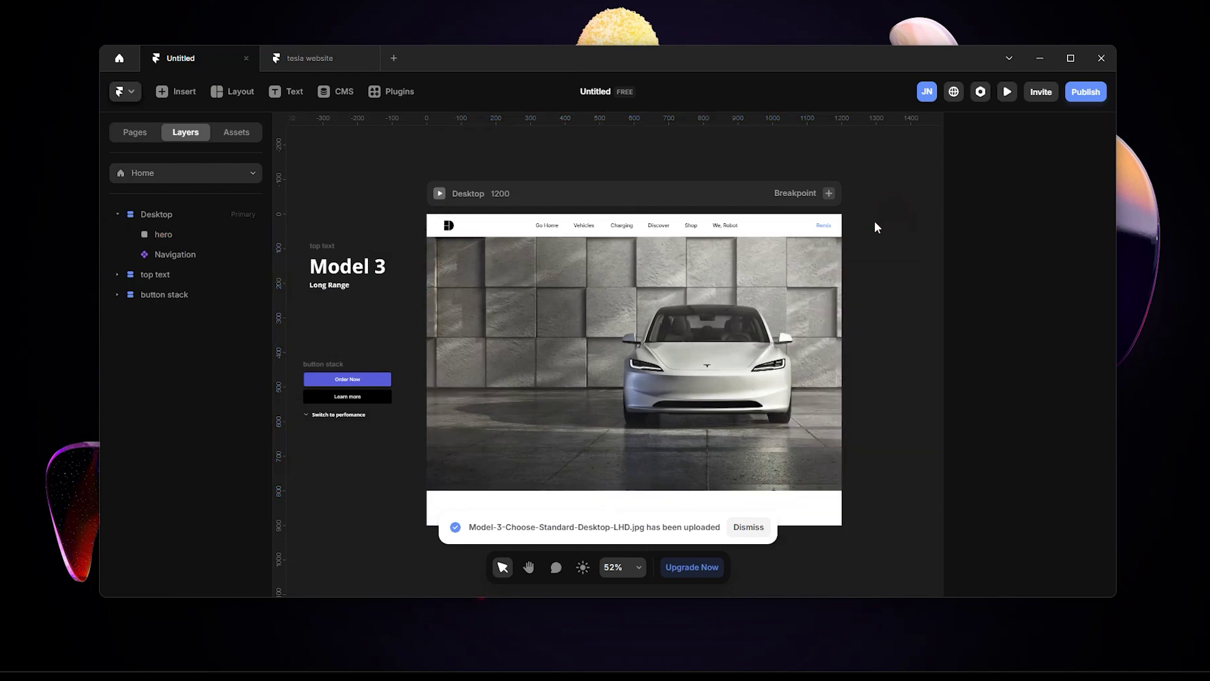
# Step: Add a stack layout to the hero frame
pyautogui.click(202, 234)
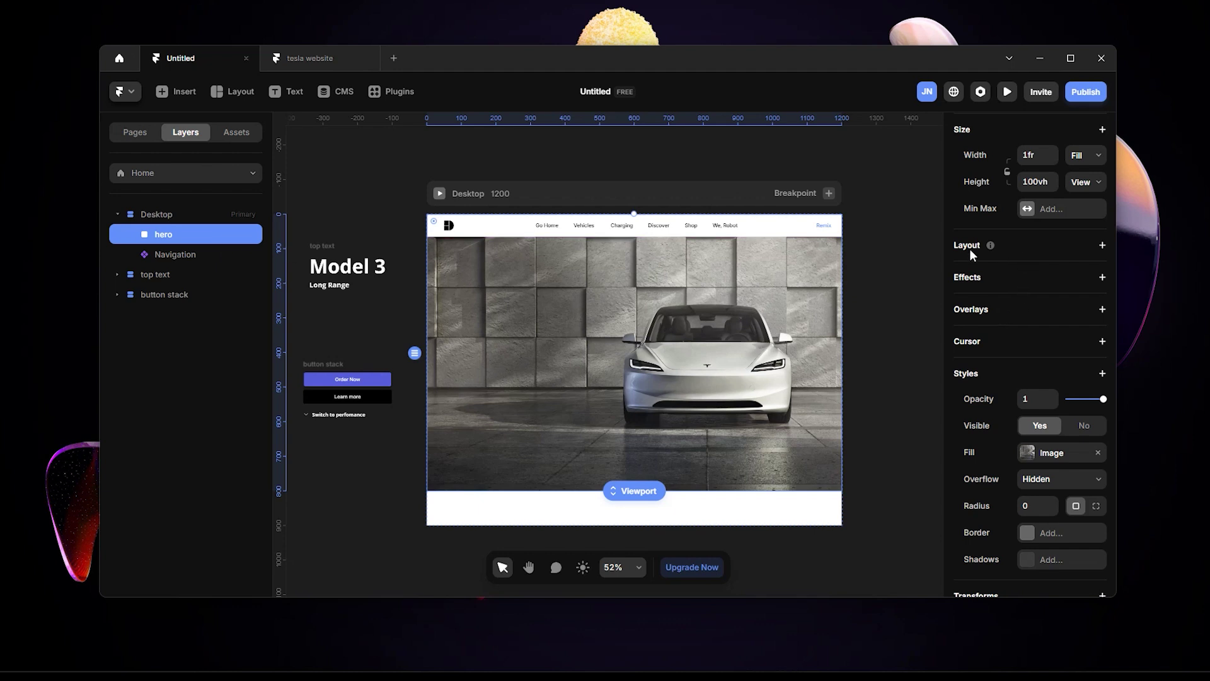
pyautogui.moveTo(980, 252)
pyautogui.click(1102, 245)
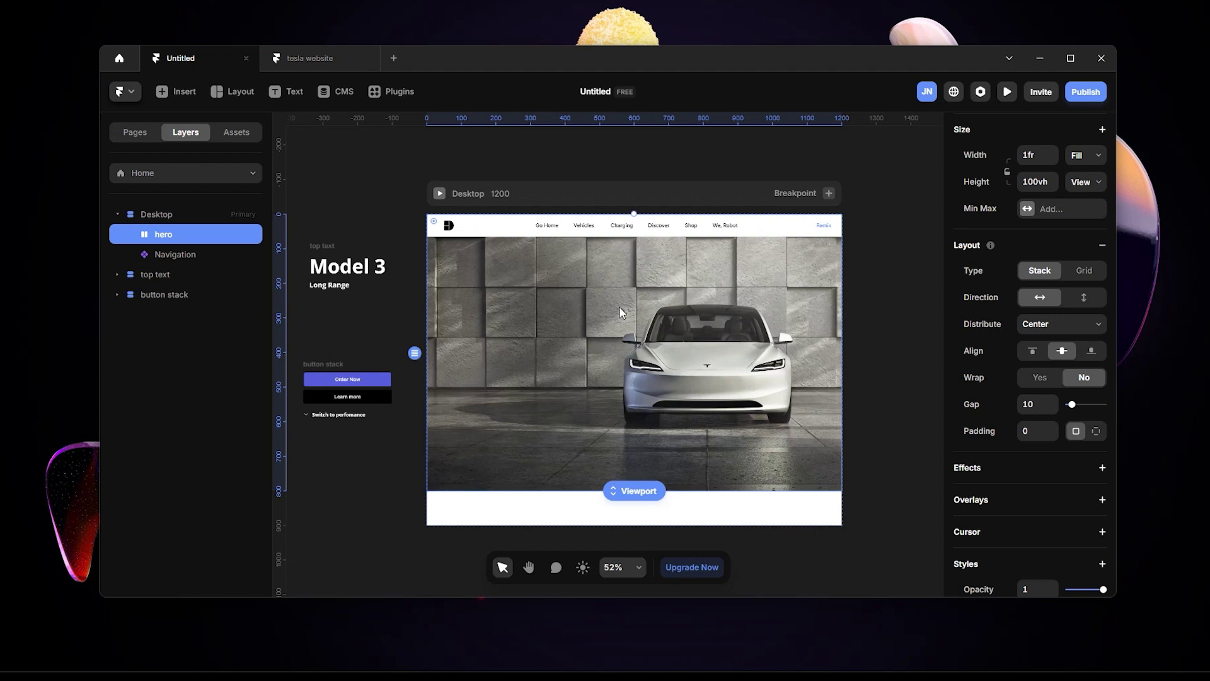
# Step: Copy the top text stack with the Model 3 and Long Range text and paste it into the hero frame
pyautogui.click(320, 246)
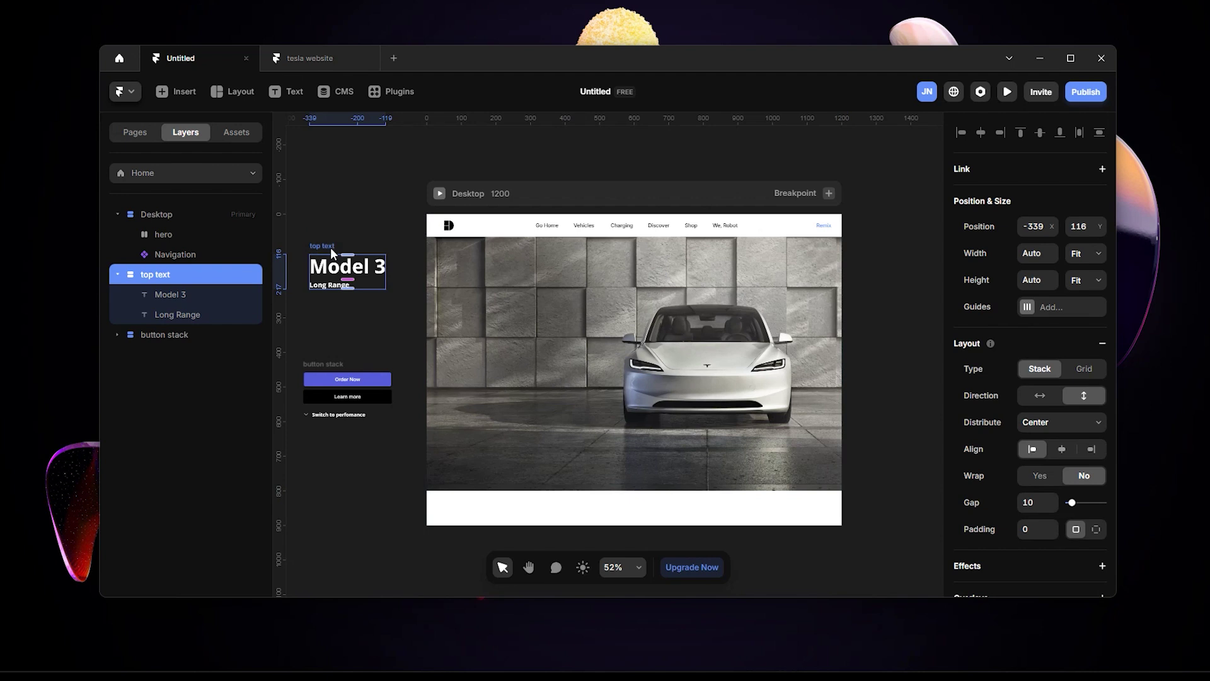
pyautogui.scroll(3, 330, 247)
pyautogui.hscroll(-5, 441, 290)
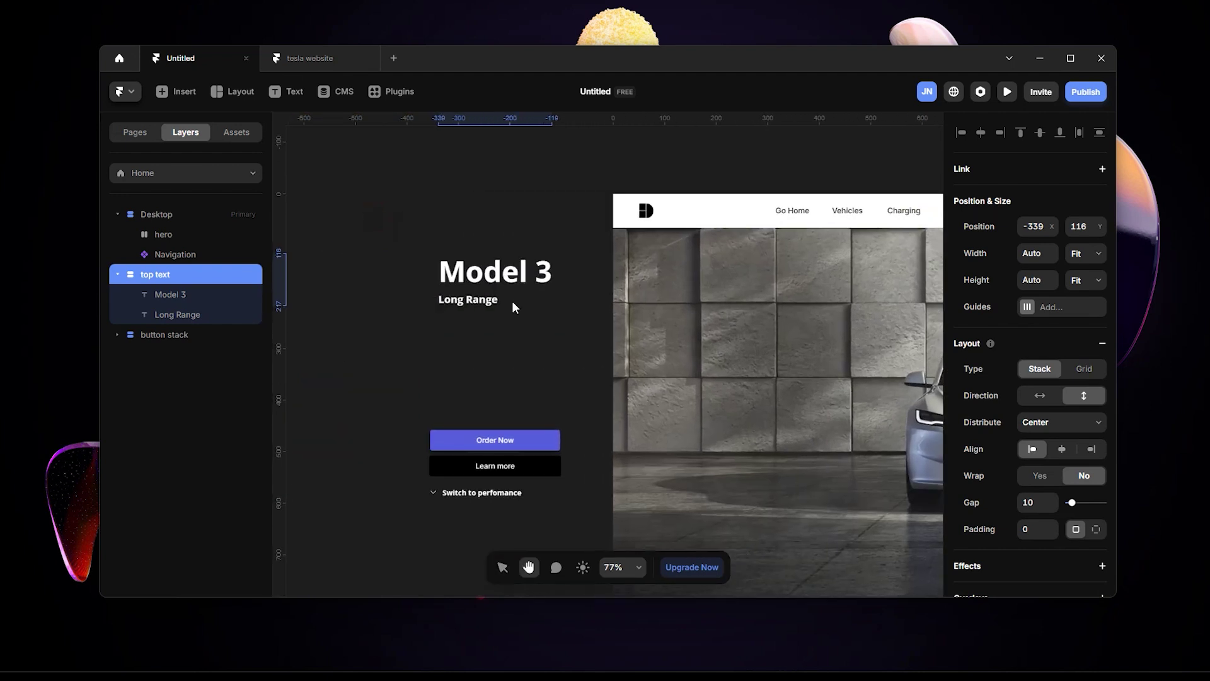
pyautogui.scroll(5, 511, 307)
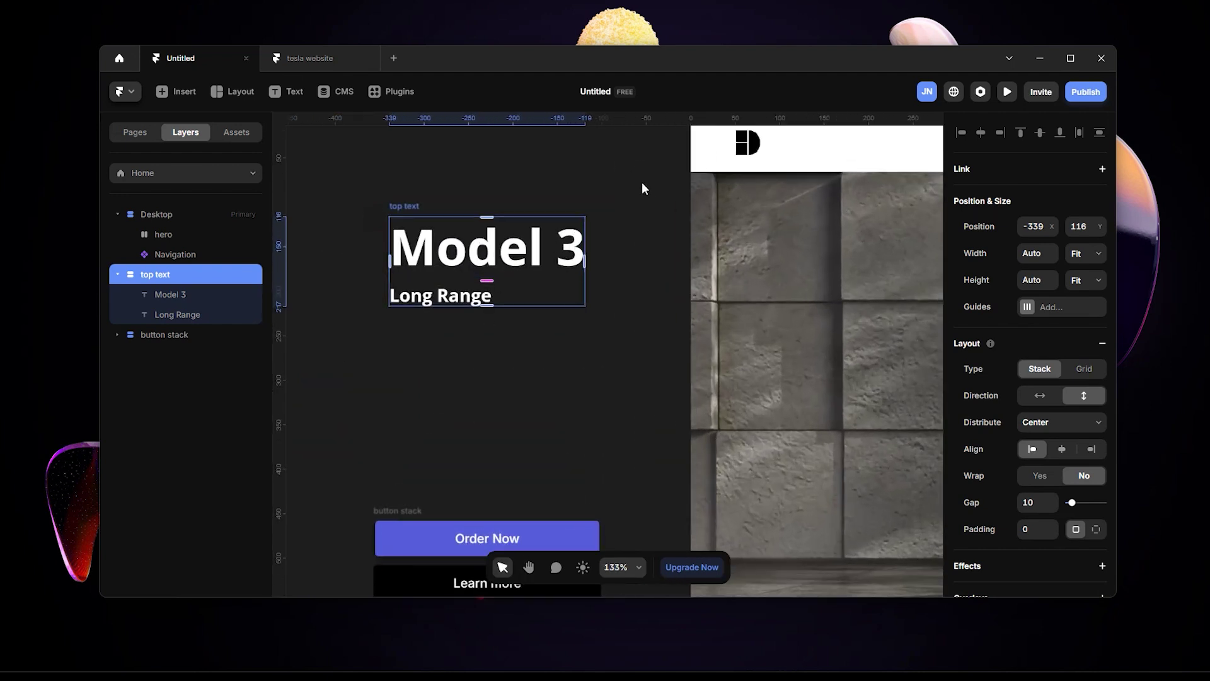
pyautogui.scroll(2, 642, 182)
pyautogui.hscroll(1, 642, 182)
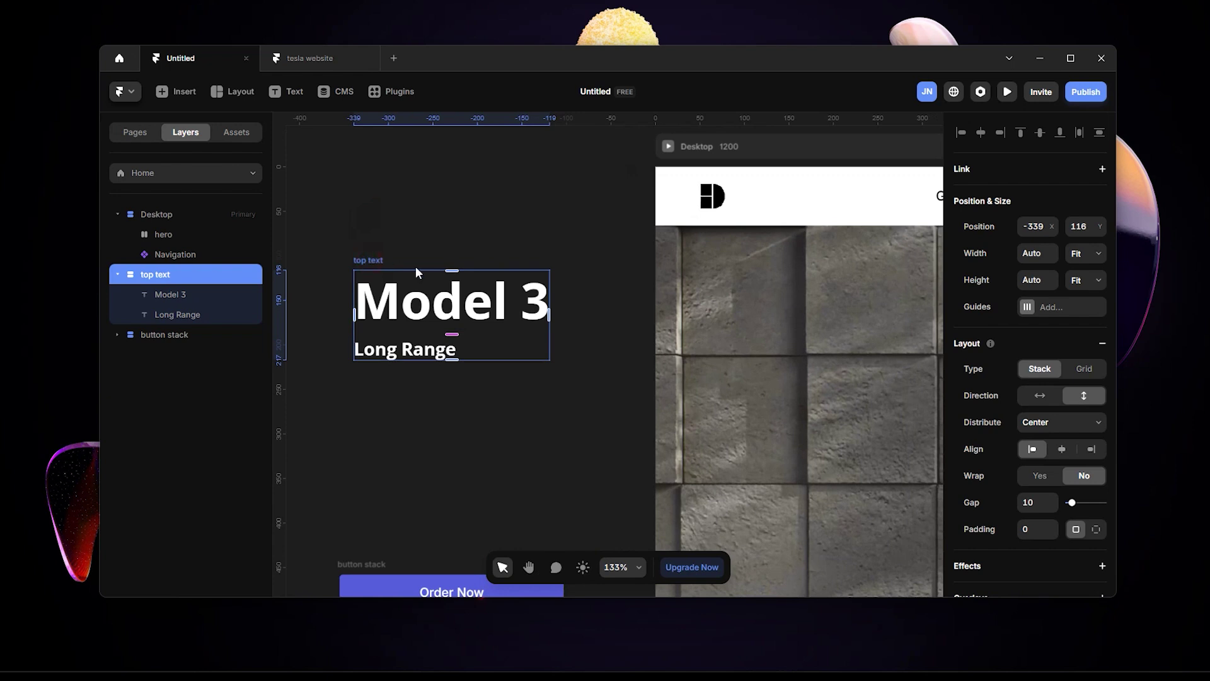
pyautogui.hscroll(5, 580, 264)
pyautogui.scroll(1, 580, 263)
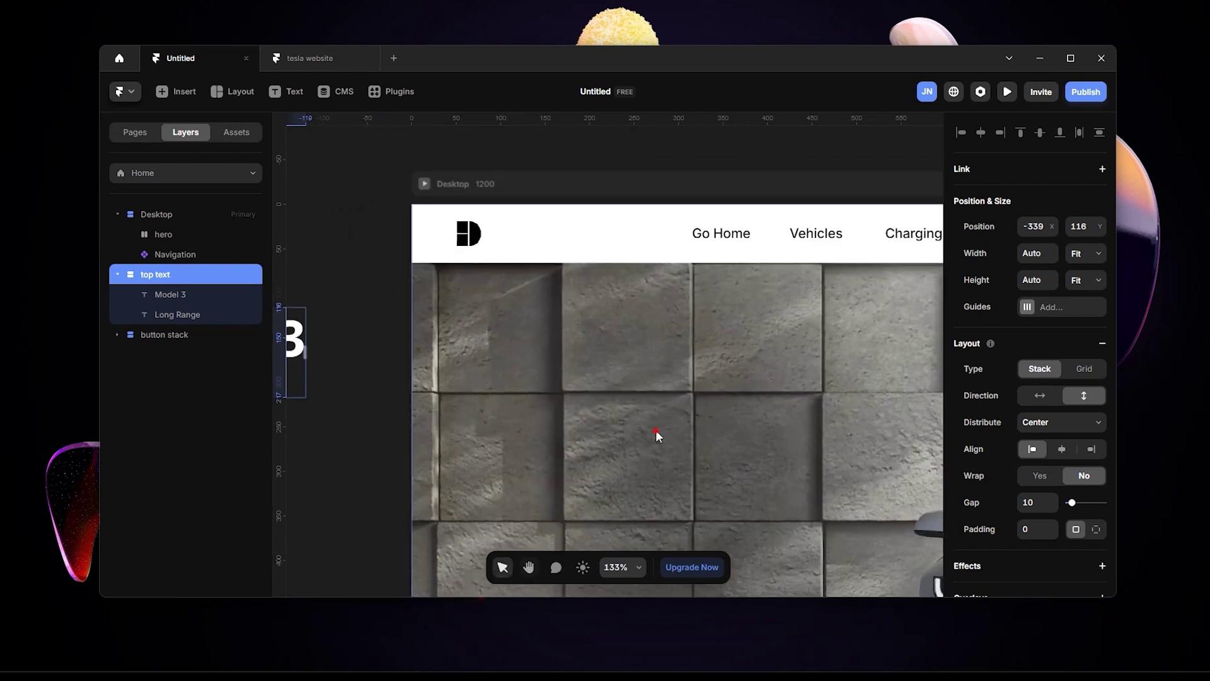
pyautogui.click(655, 429)
pyautogui.scroll(-2, 669, 430)
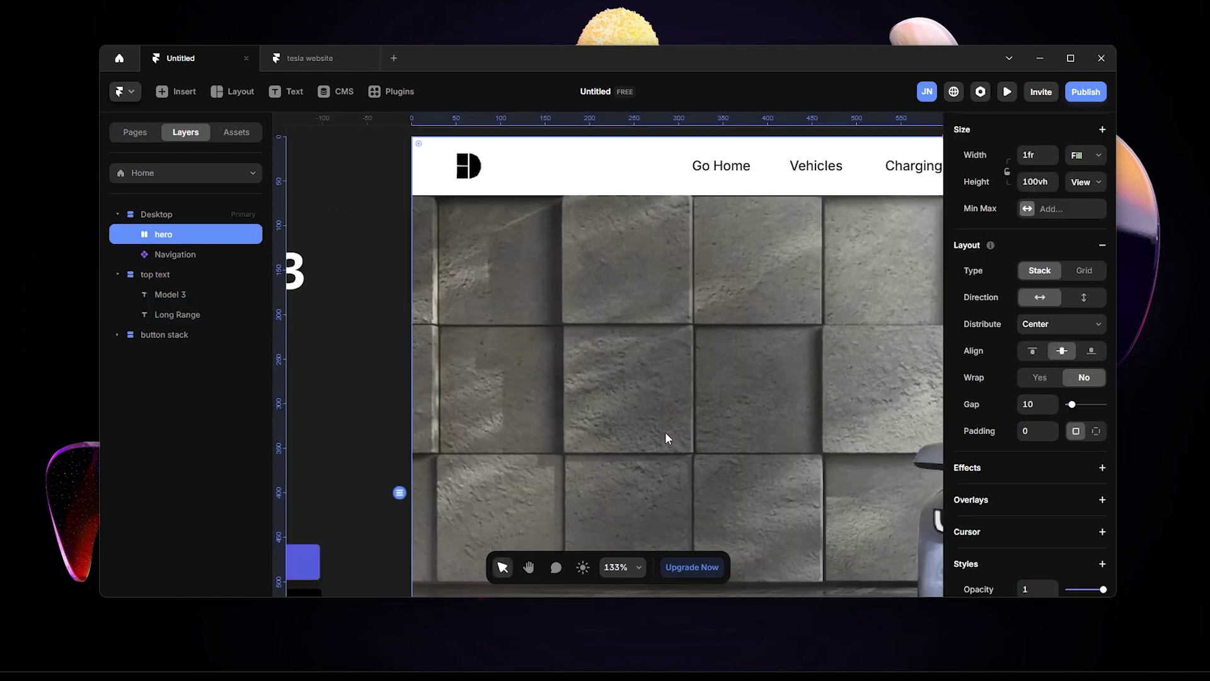
pyautogui.hotkey('ctrl', 'v')
pyautogui.scroll(-5, 671, 429)
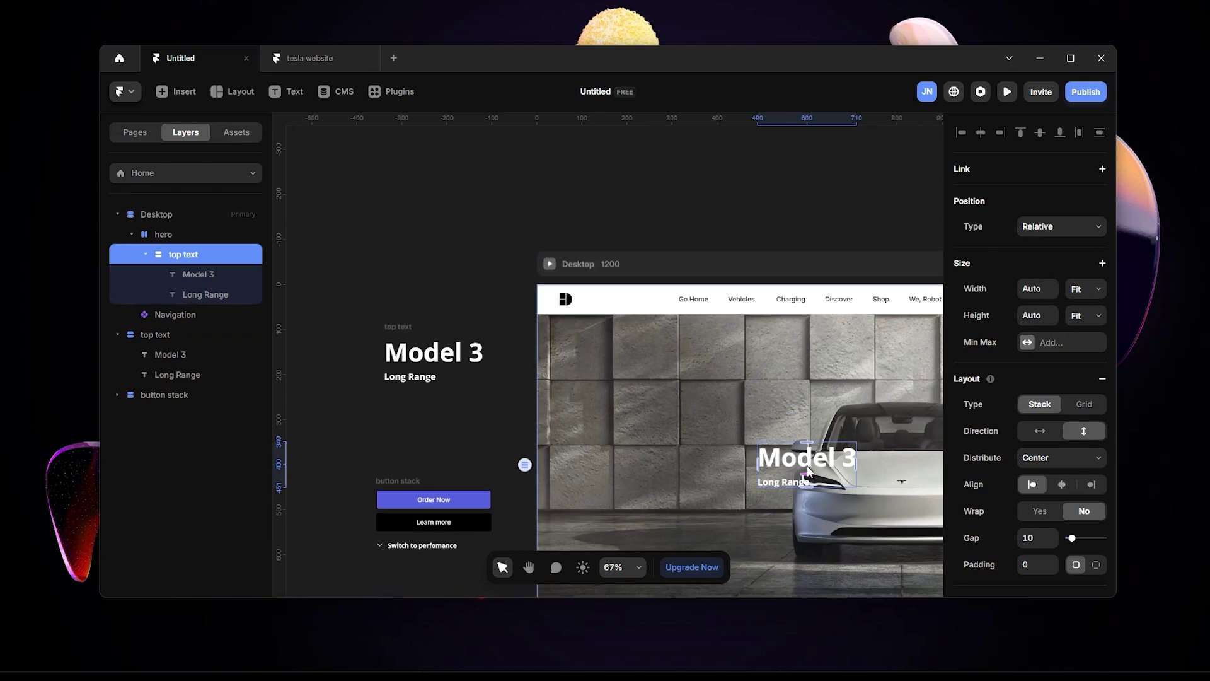
# Step: Examine the layers of the button stack outside the page, including its inner stack, two buttons, Glowing text, arrow component and text
pyautogui.press('h')
pyautogui.scroll(-1, 667, 146)
pyautogui.moveTo(808, 219); pyautogui.dragTo(705, 140)
pyautogui.press('v')
pyautogui.scroll(3, 479, 388)
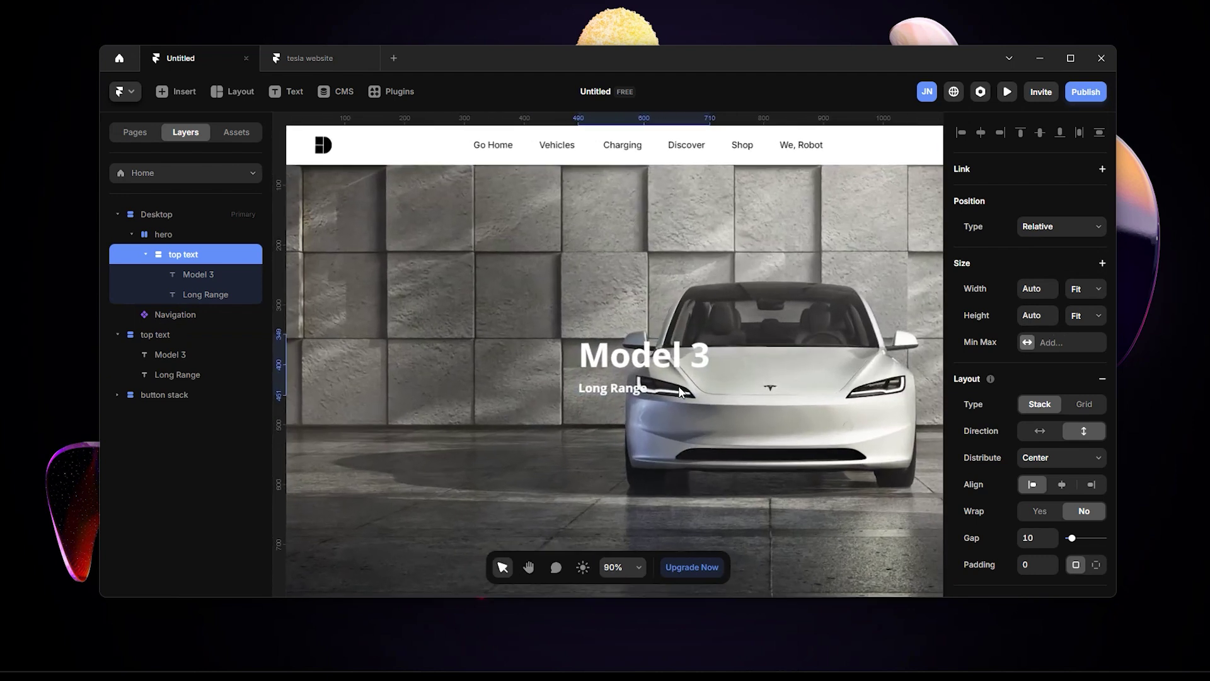
pyautogui.scroll(-4, 679, 391)
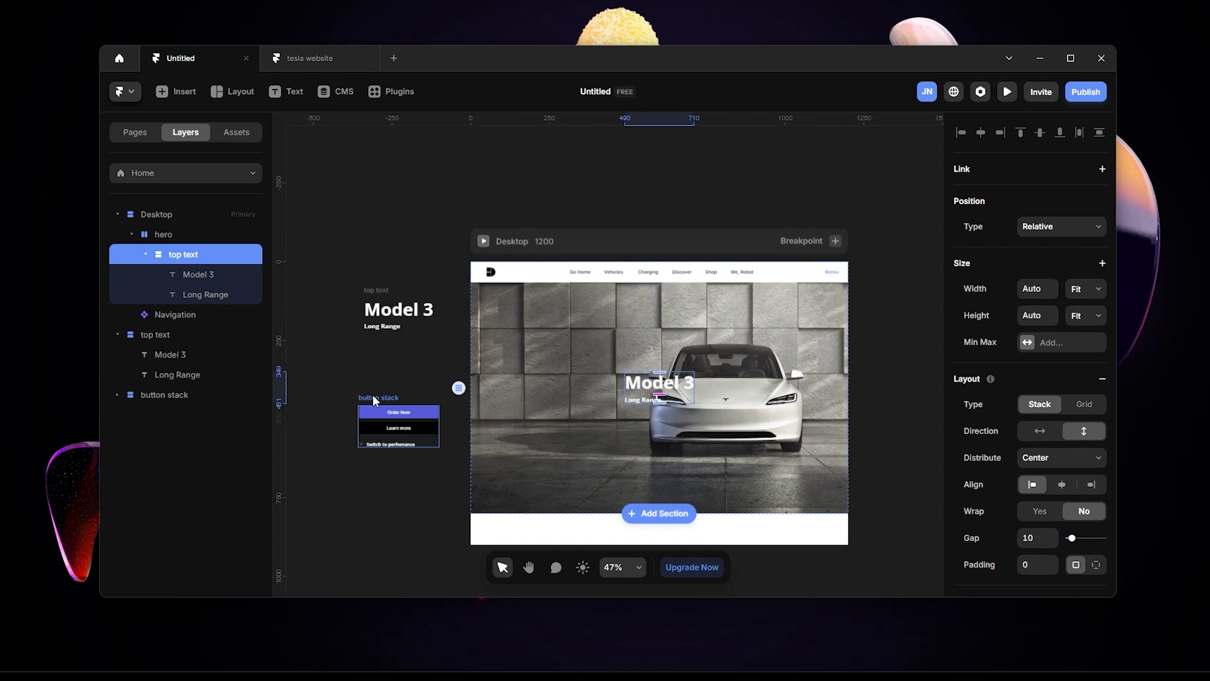
pyautogui.click(372, 396)
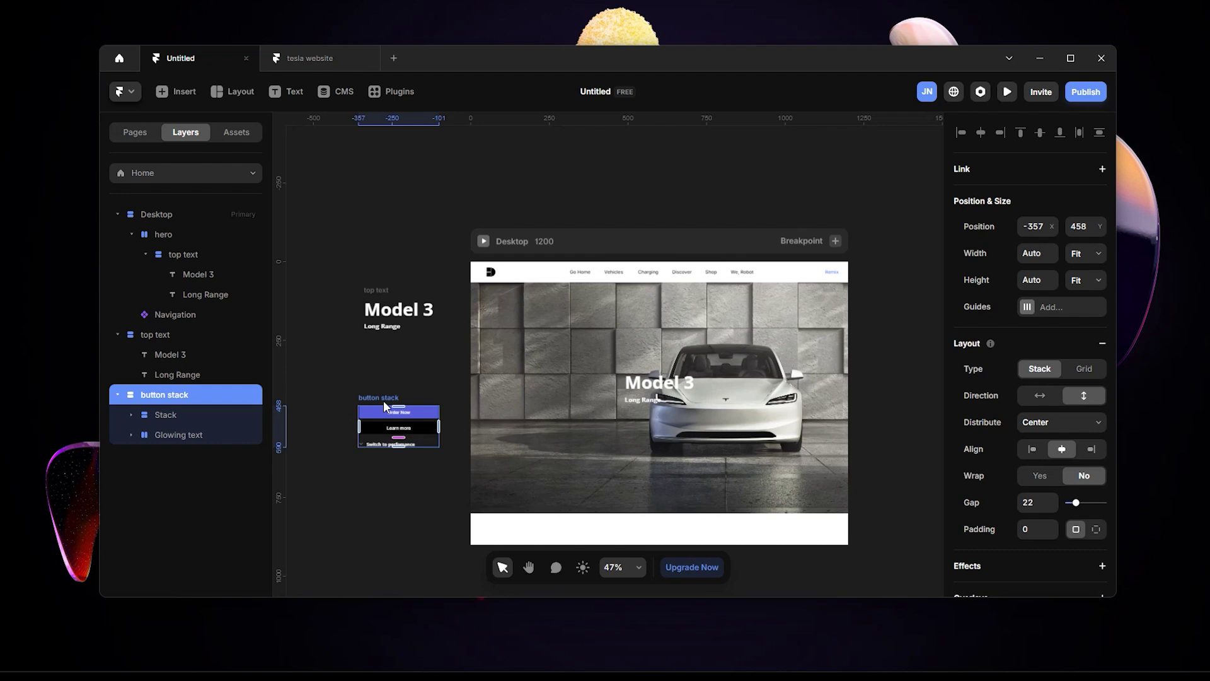
pyautogui.click(206, 416)
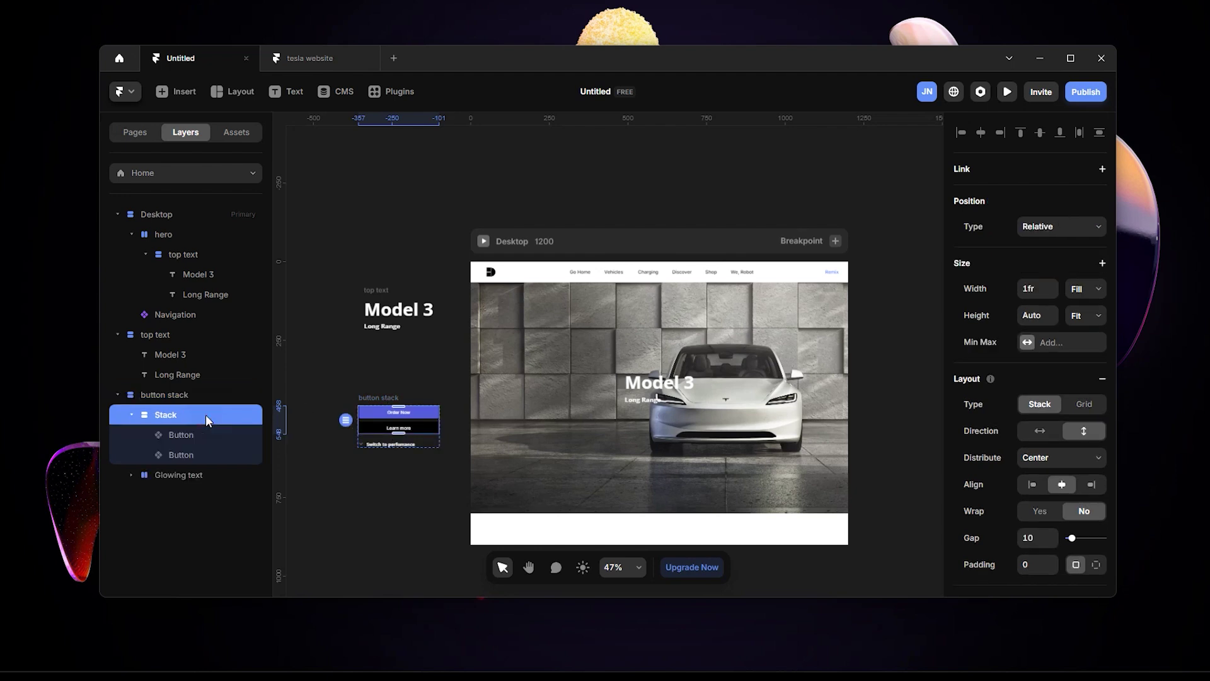
pyautogui.click(210, 435)
pyautogui.click(207, 454)
pyautogui.click(149, 475)
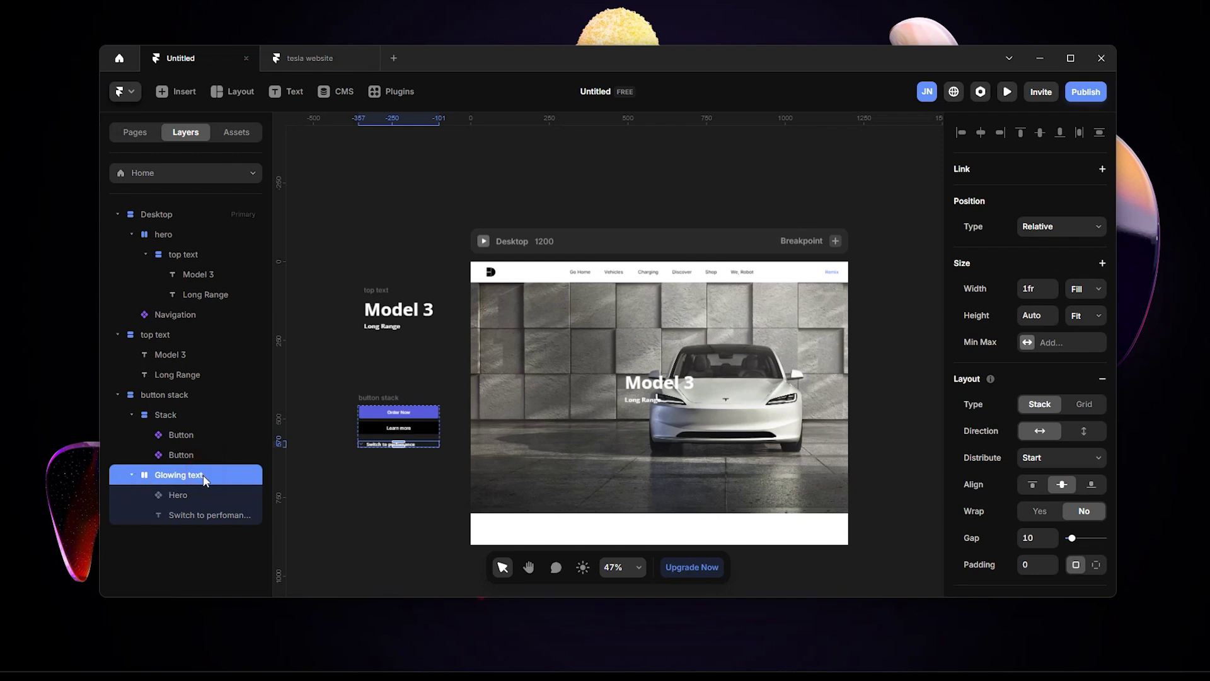
pyautogui.click(183, 496)
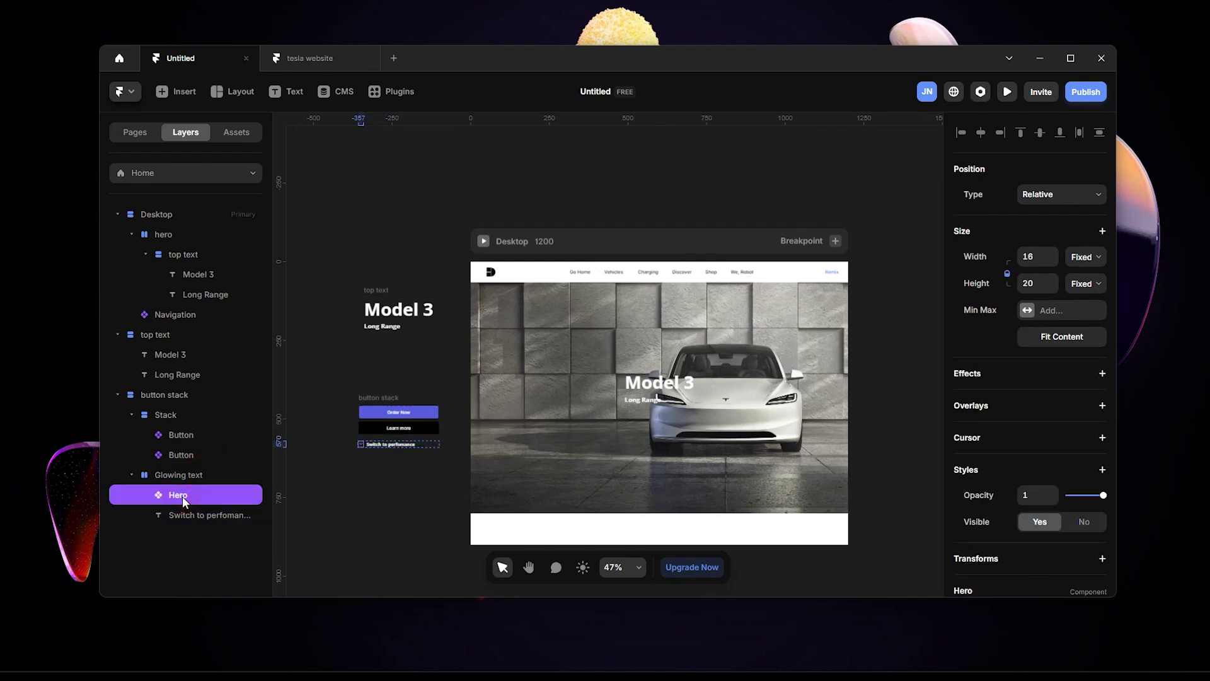
pyautogui.scroll(5, 362, 456)
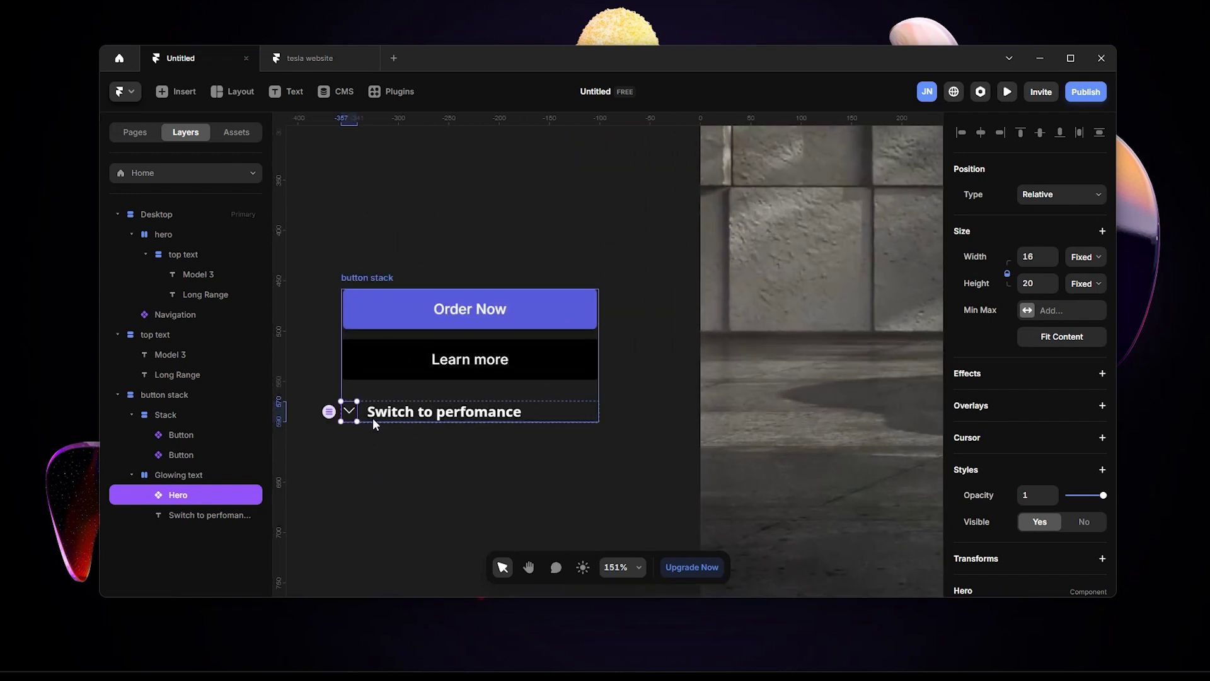
pyautogui.click(215, 515)
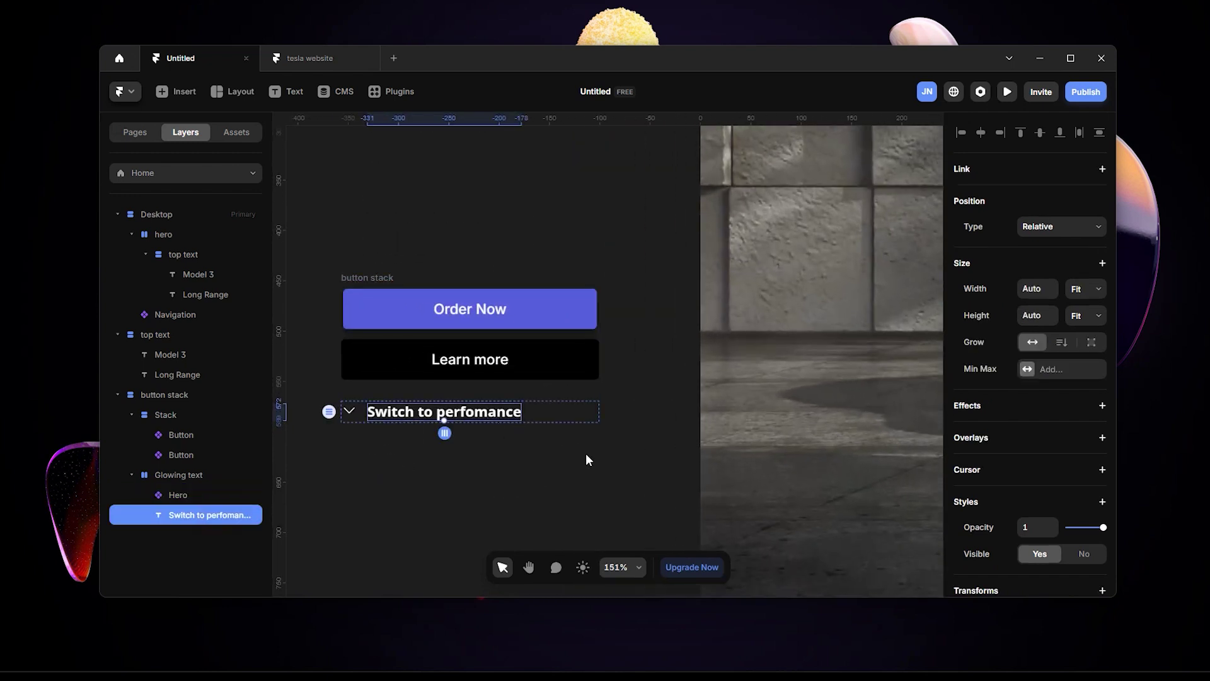
pyautogui.scroll(-4, 576, 453)
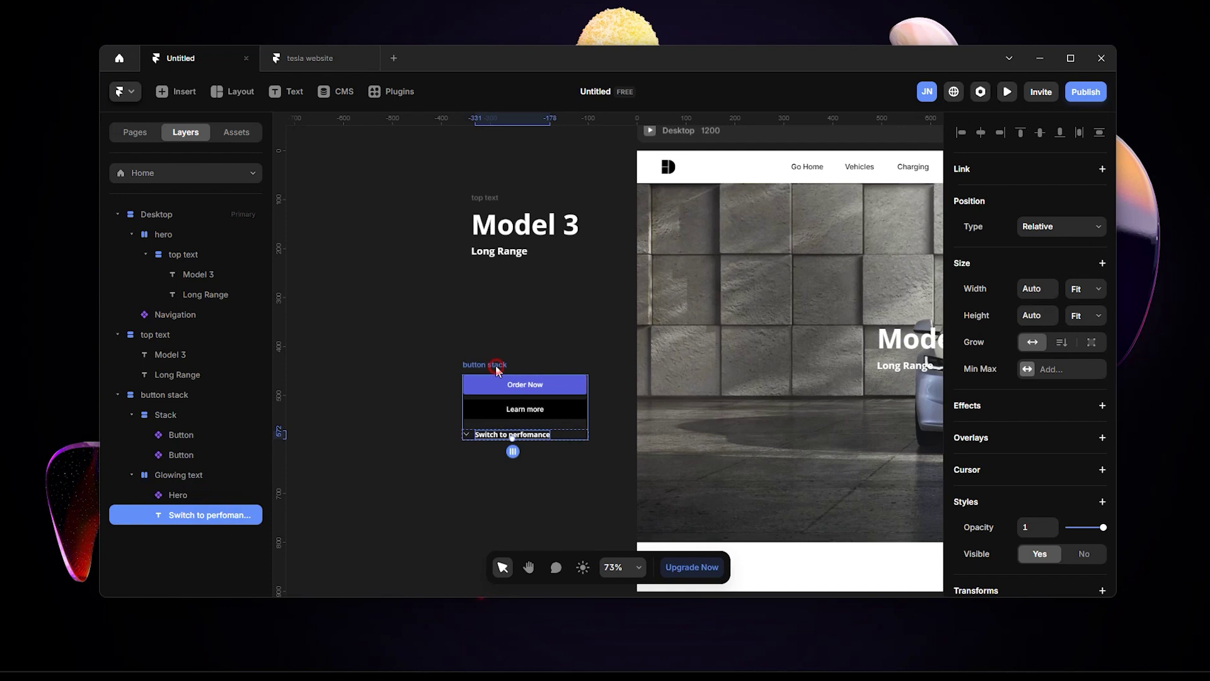
# Step: Copy the button stack from beside the page and paste it into the hero frame
pyautogui.click(549, 369)
pyautogui.hscroll(2, 535, 352)
pyautogui.press('v')
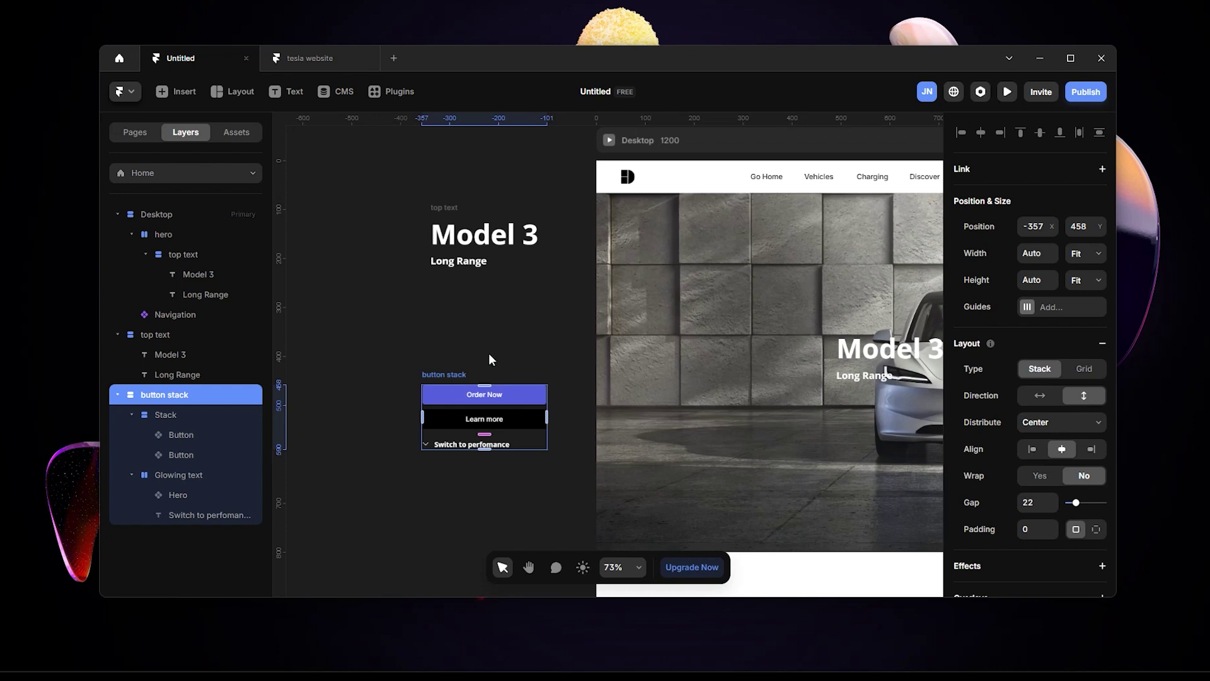
pyautogui.hscroll(5, 489, 353)
pyautogui.click(638, 472)
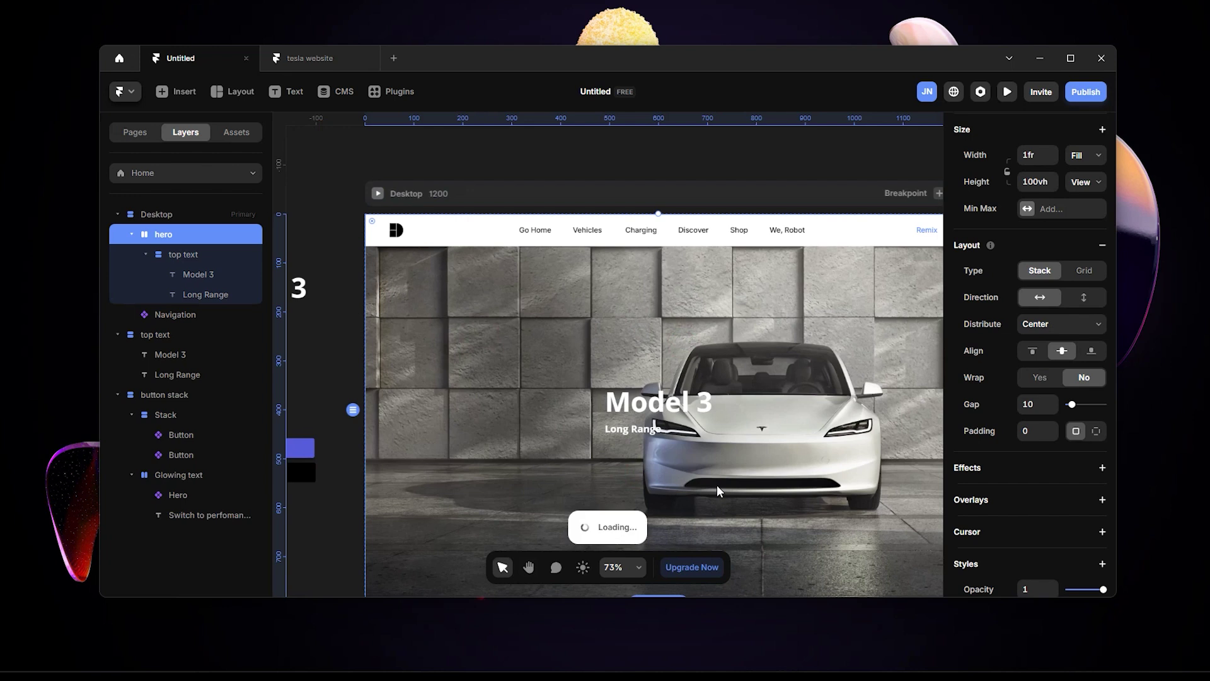
pyautogui.scroll(-3, 782, 410)
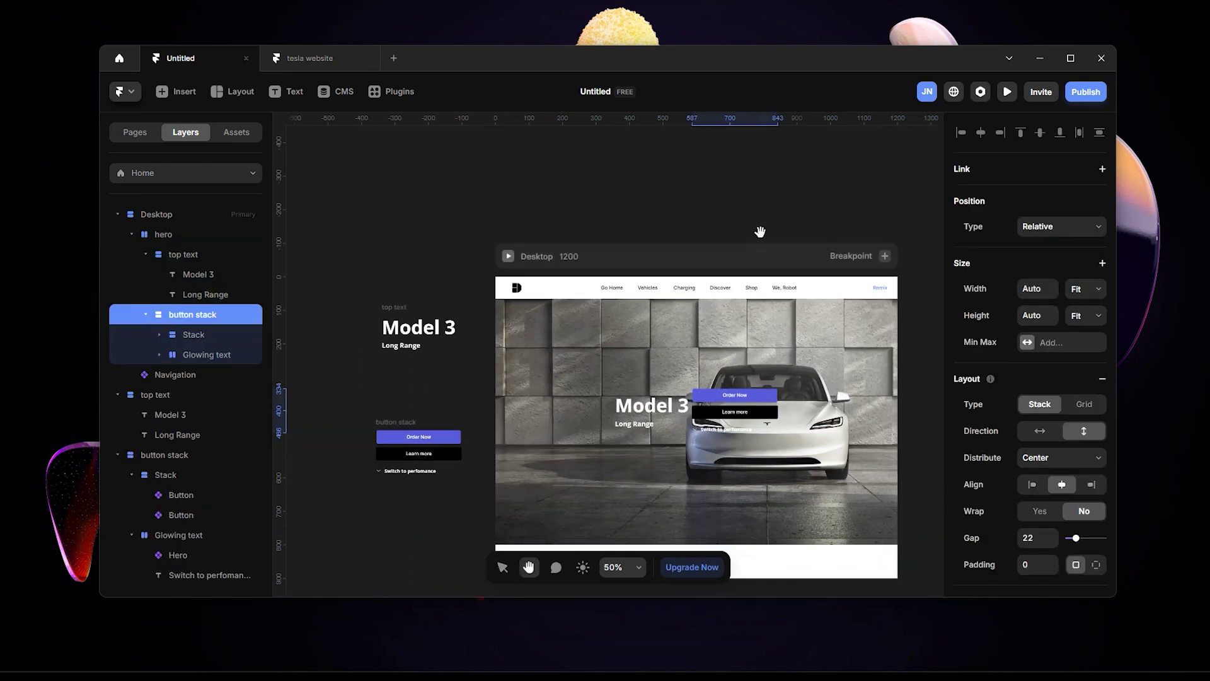
# Step: Wrap the hero's top text and button stack together in a new stack
pyautogui.hscroll(3, 725, 237)
pyautogui.scroll(3, 686, 454)
pyautogui.scroll(1, 687, 452)
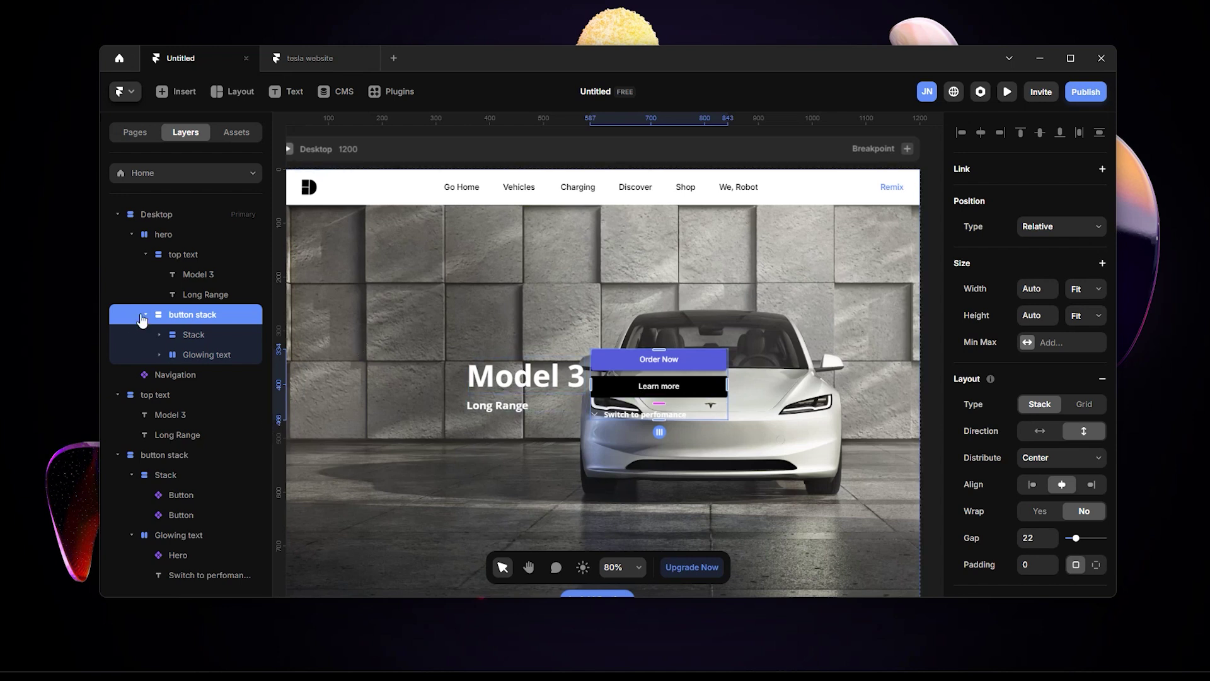
pyautogui.keyDown('shift'); pyautogui.click(204, 252); pyautogui.keyUp('shift')
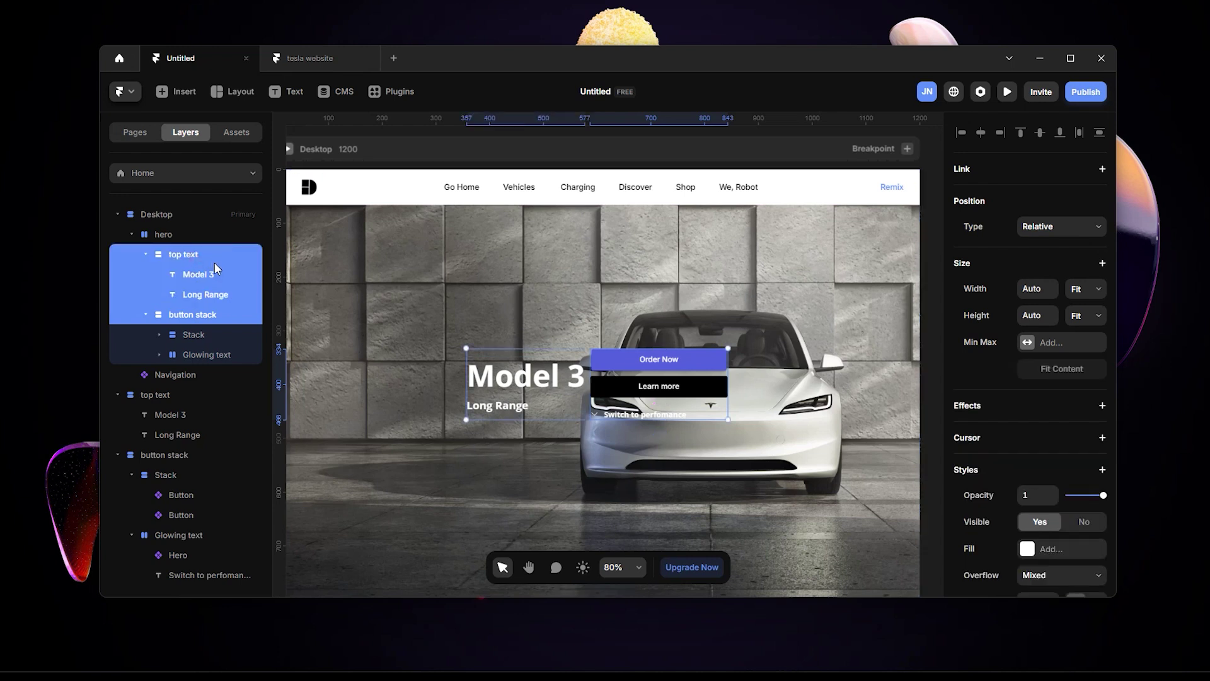
pyautogui.rightClick(581, 386)
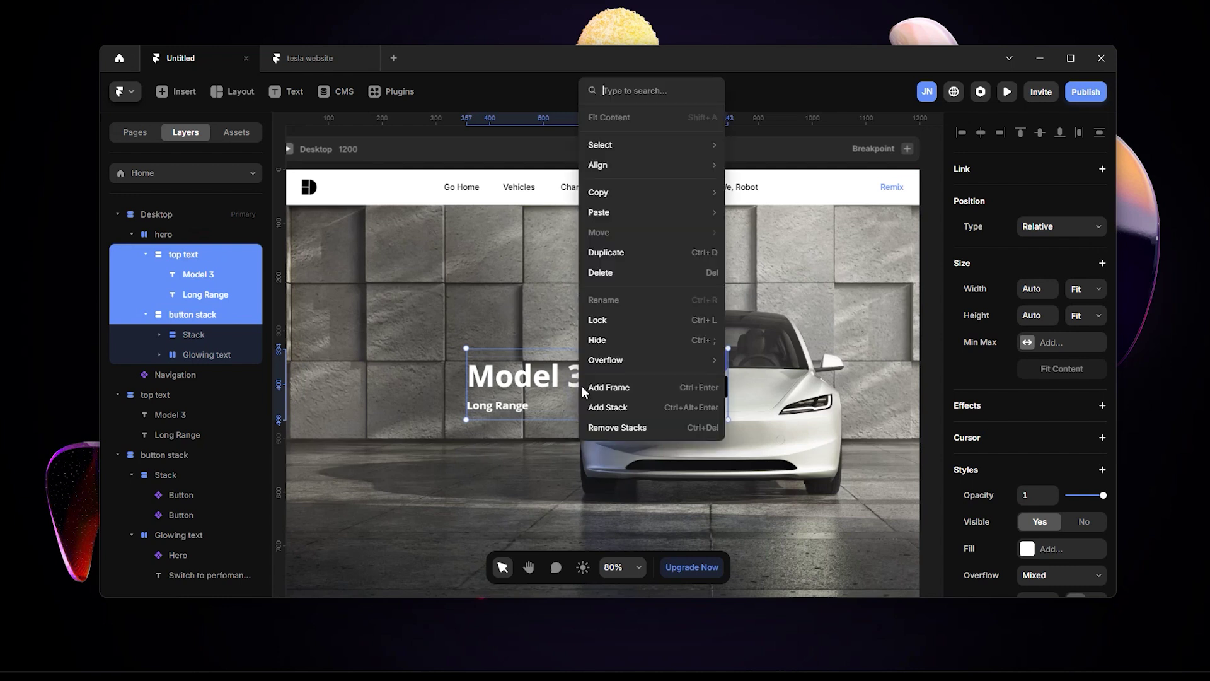
pyautogui.click(630, 405)
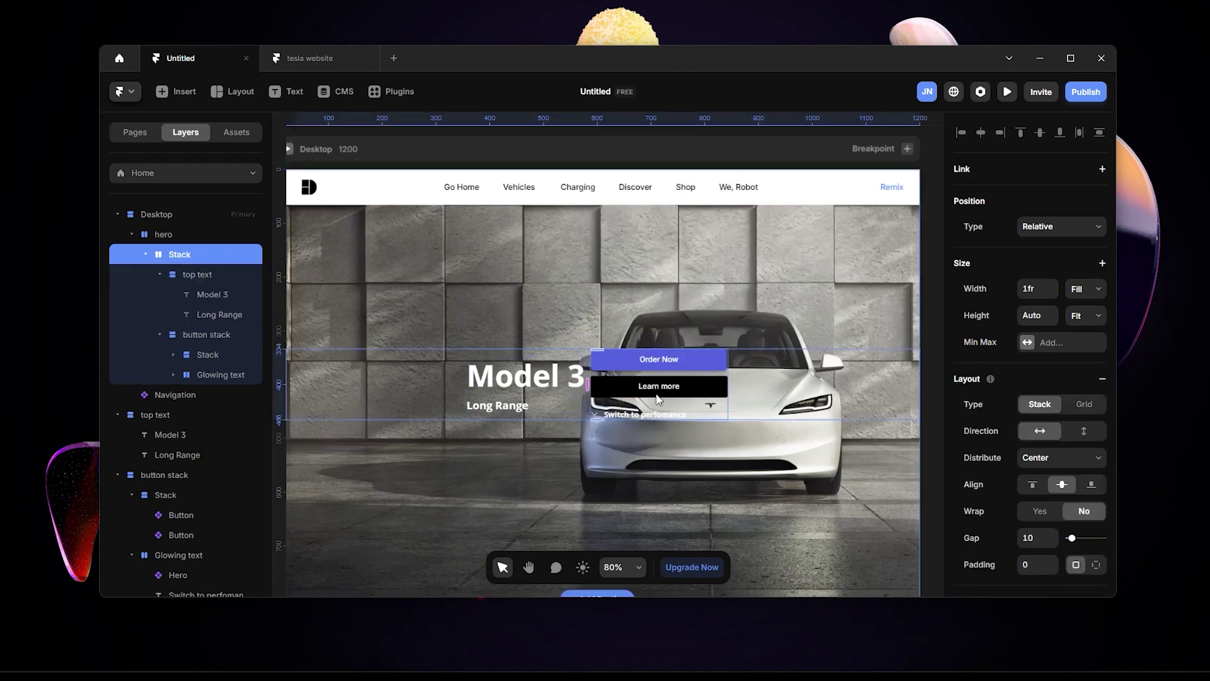
# Step: Rename the new stack around the hero's top text and button stack as "hero text container"
pyautogui.click(205, 276)
pyautogui.click(207, 335)
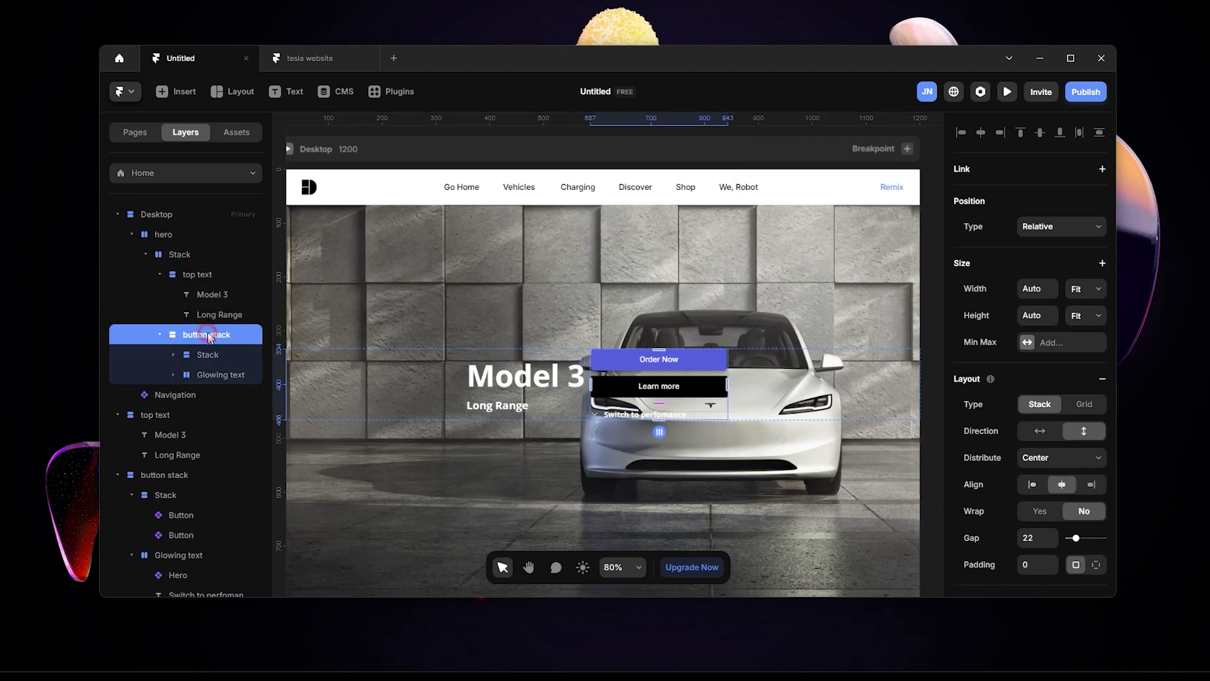
pyautogui.click(197, 254)
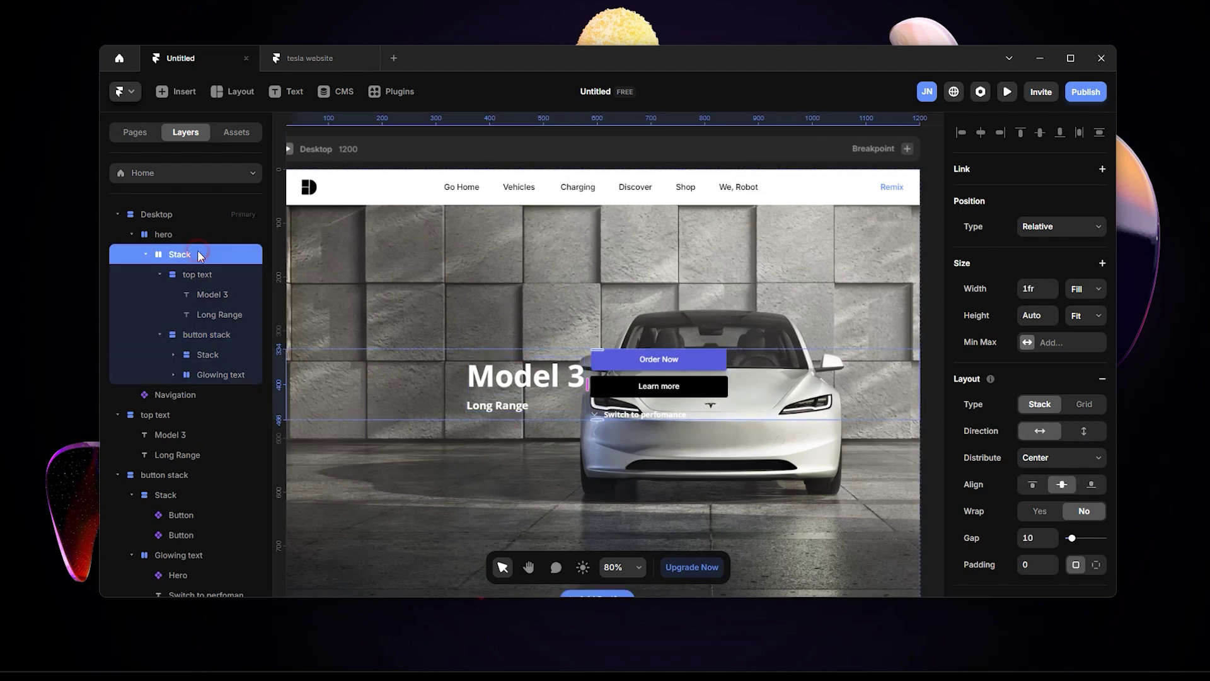
pyautogui.doubleClick(210, 254)
pyautogui.write('hero text container\\')
pyautogui.press('BackSpace')
pyautogui.press('Return')
# Step: Set the hero text container's stack direction to vertical and align its contents to the left
pyautogui.scroll(-3, 978, 479)
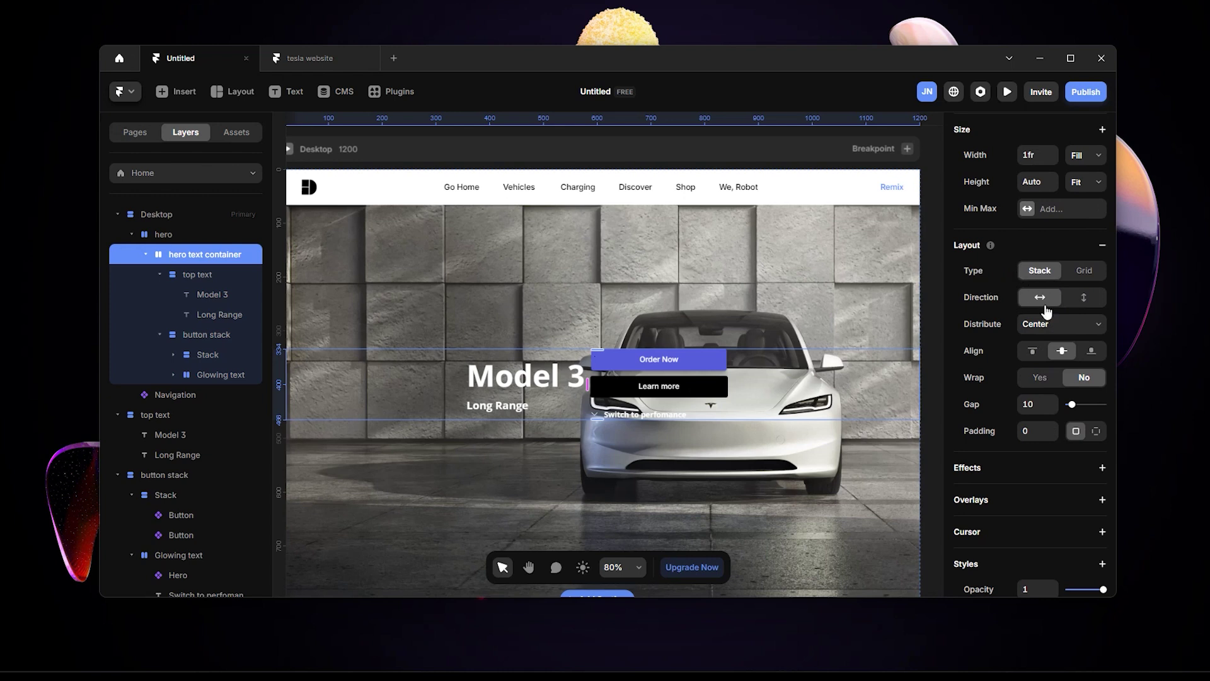
pyautogui.click(1084, 296)
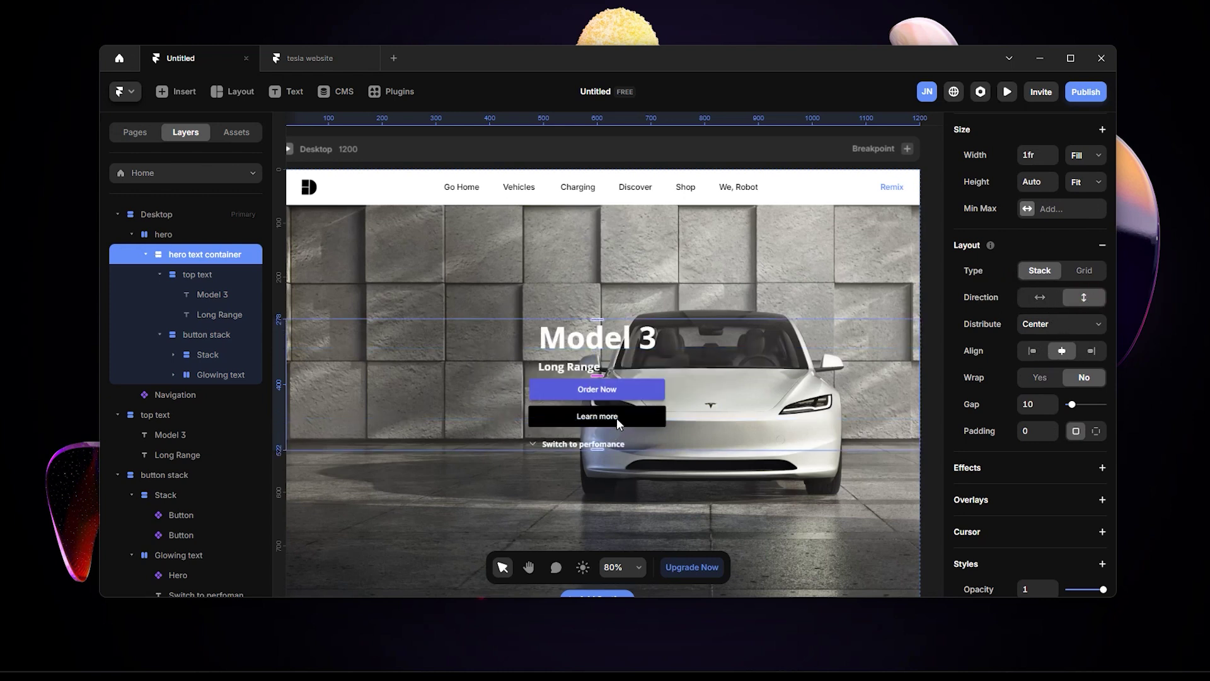
pyautogui.scroll(-2, 649, 428)
pyautogui.scroll(4, 652, 440)
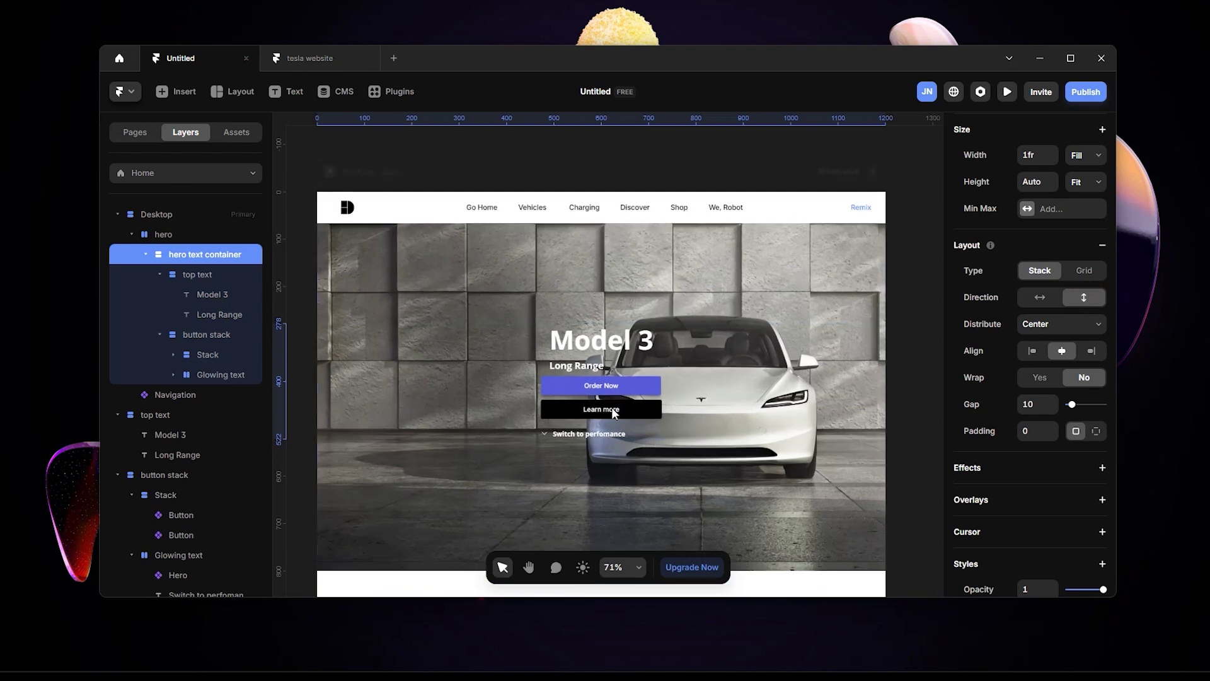
pyautogui.scroll(-2, 650, 360)
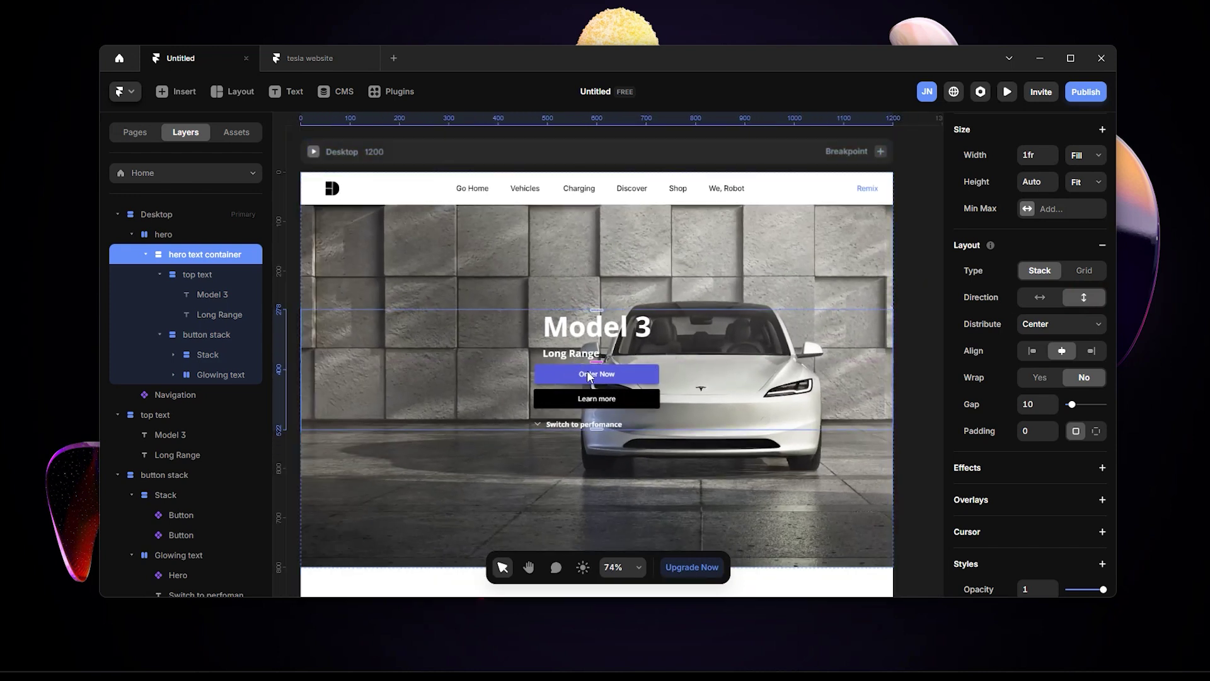
pyautogui.scroll(4, 577, 355)
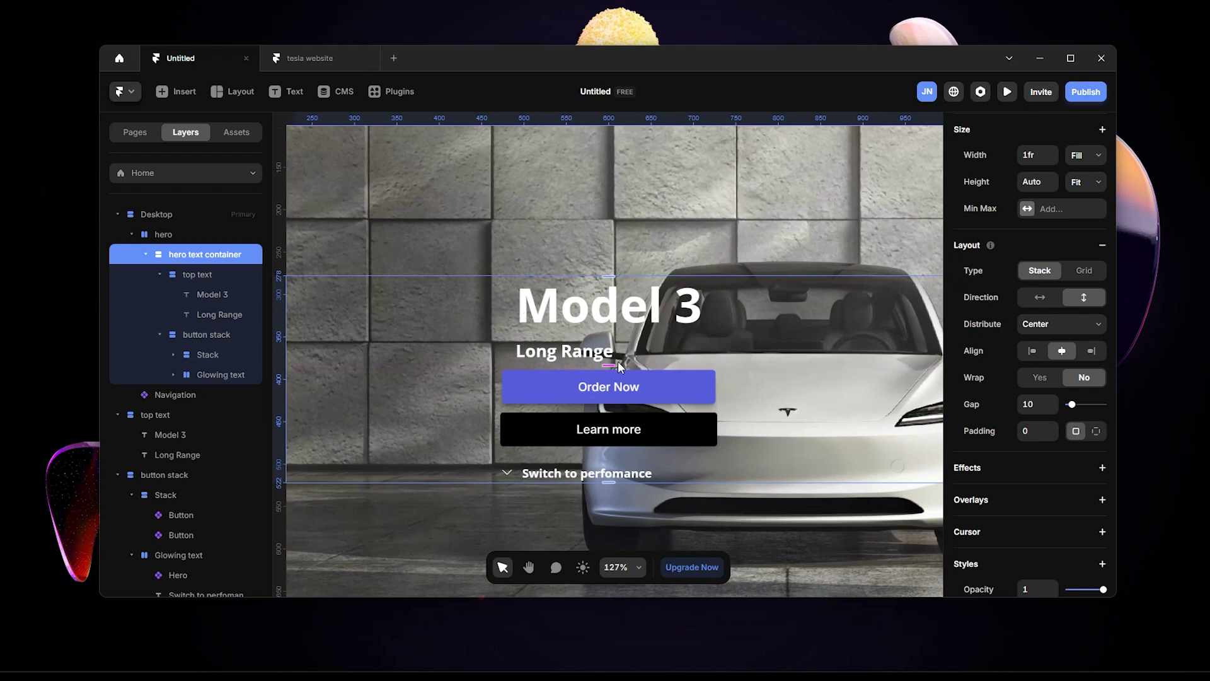
pyautogui.scroll(-1, 638, 374)
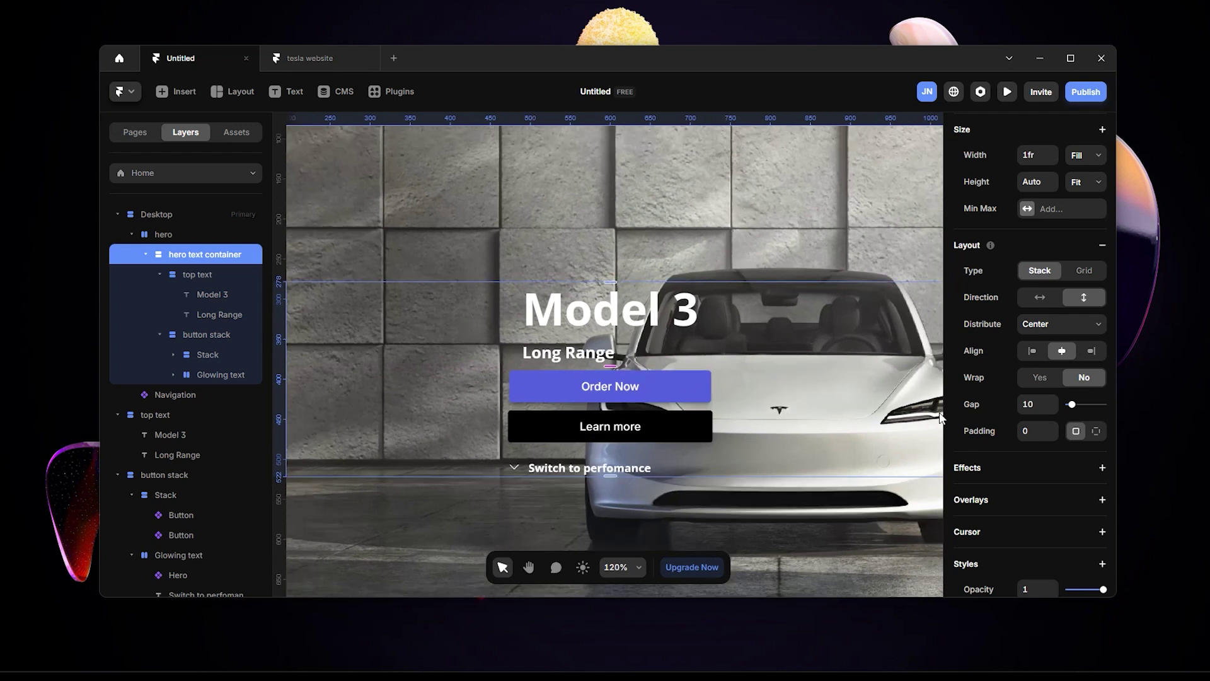
pyautogui.click(1032, 351)
pyautogui.scroll(-5, 724, 394)
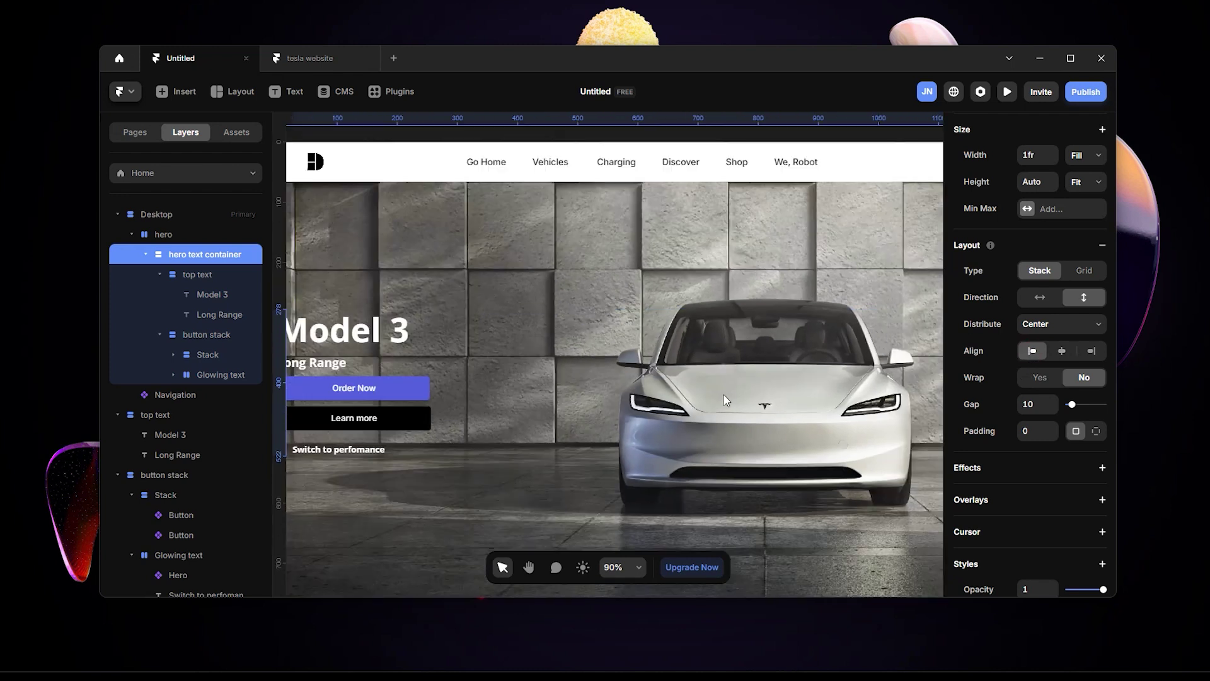
pyautogui.scroll(5, 421, 386)
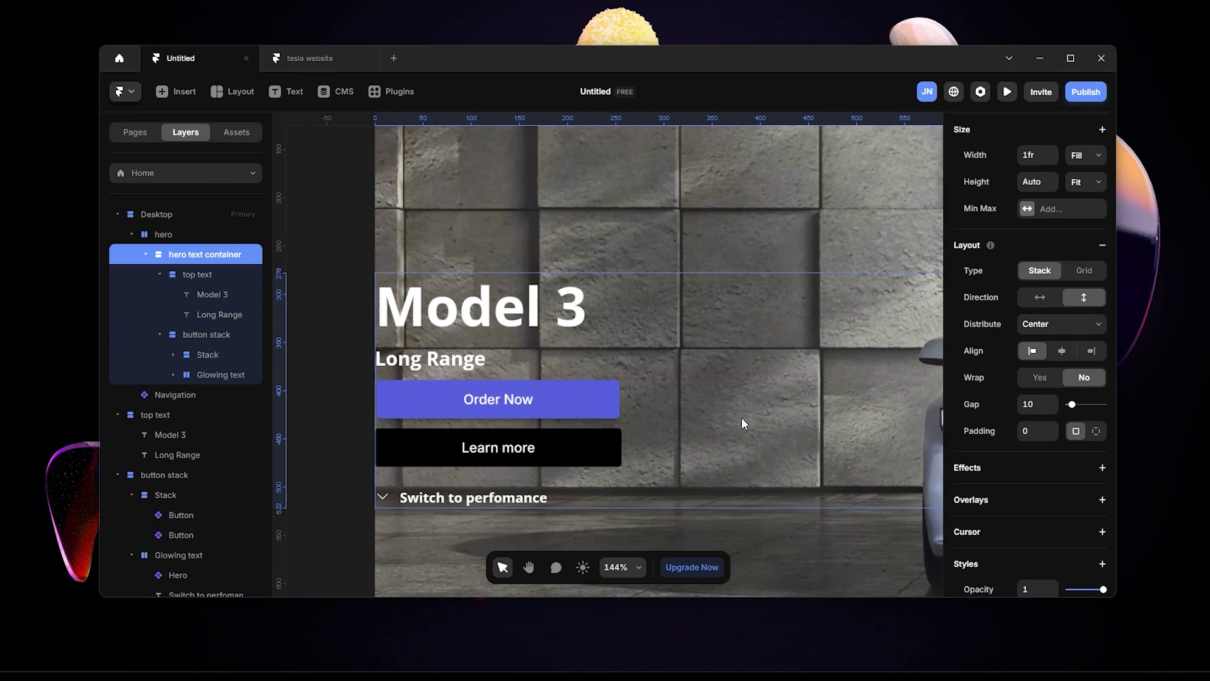
pyautogui.scroll(-5, 742, 418)
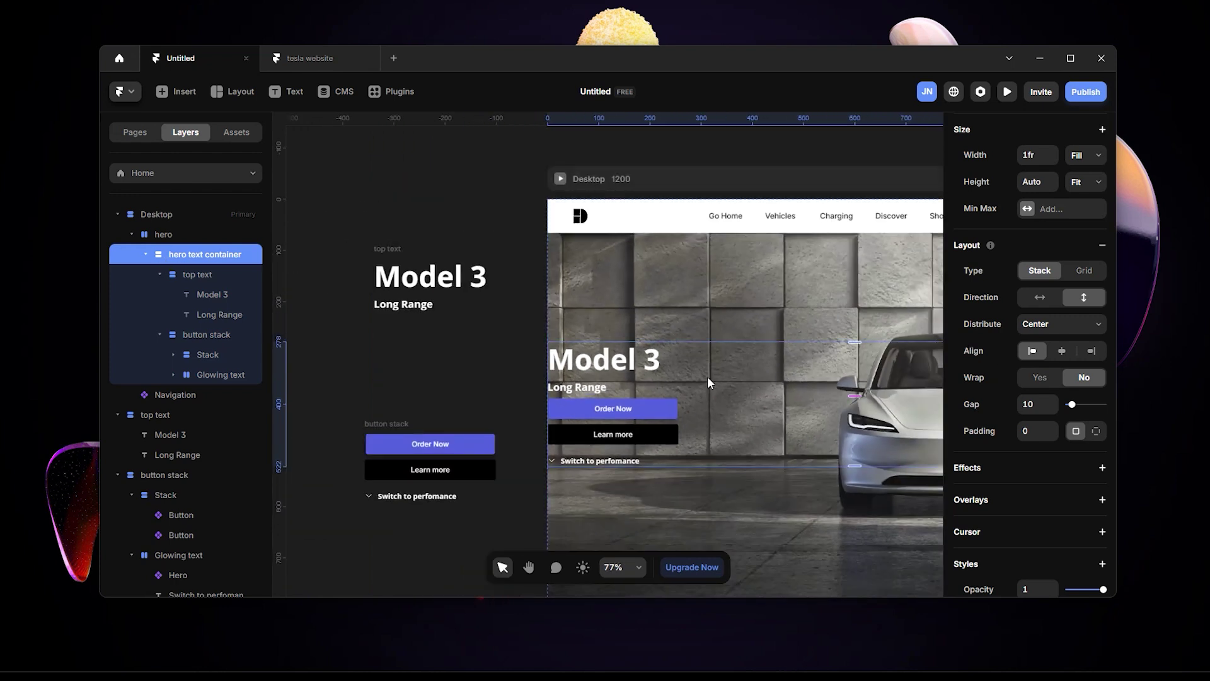
pyautogui.click(438, 334)
pyautogui.press('h')
pyautogui.moveTo(463, 334); pyautogui.dragTo(305, 350)
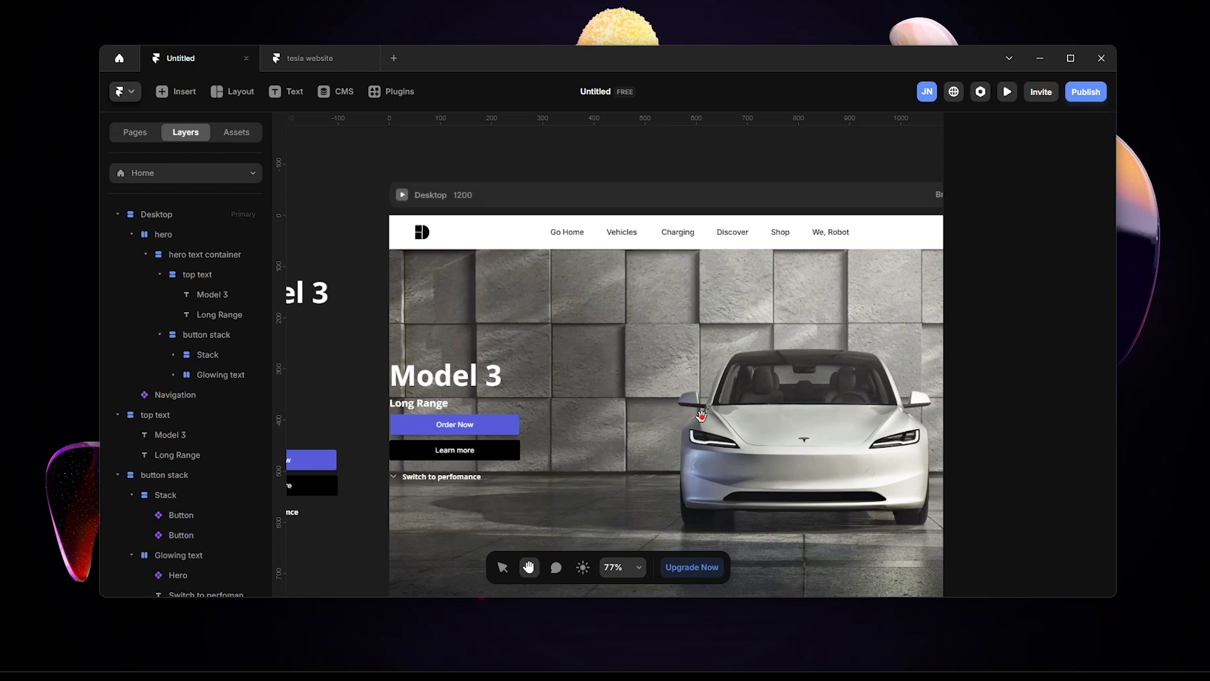
# Step: Set the hero text container's width to Fit Content
pyautogui.moveTo(463, 401); pyautogui.dragTo(398, 323)
pyautogui.press('v')
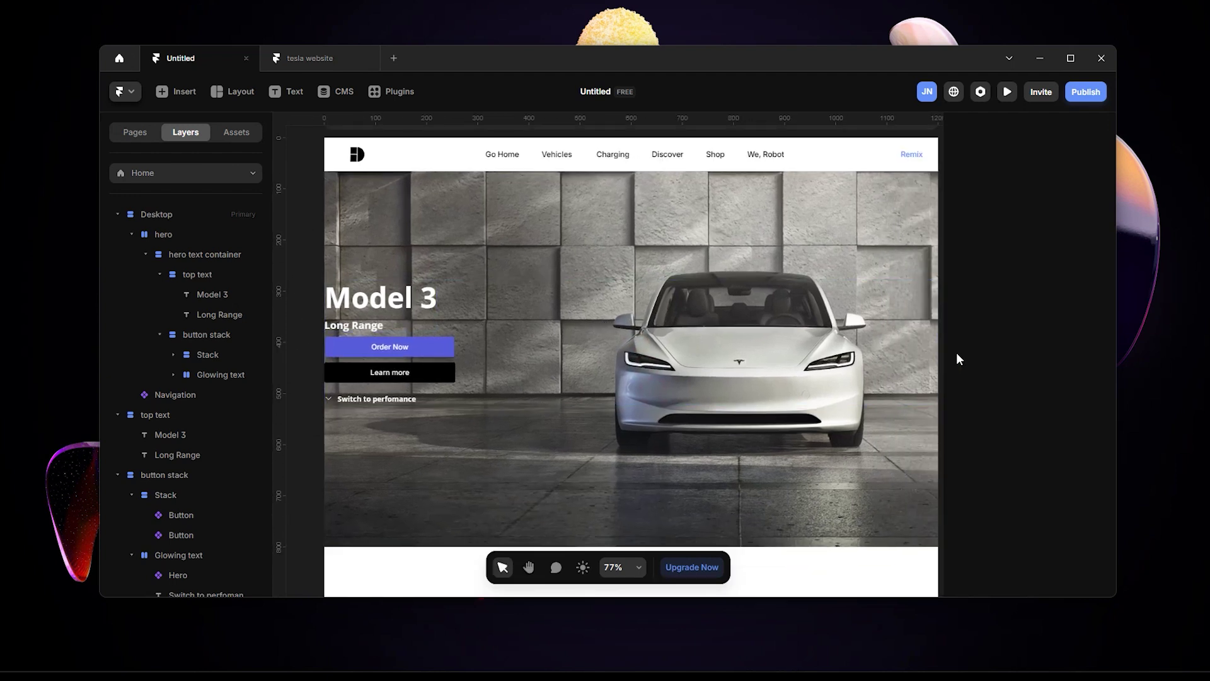
pyautogui.click(731, 357)
pyautogui.scroll(4, 1105, 234)
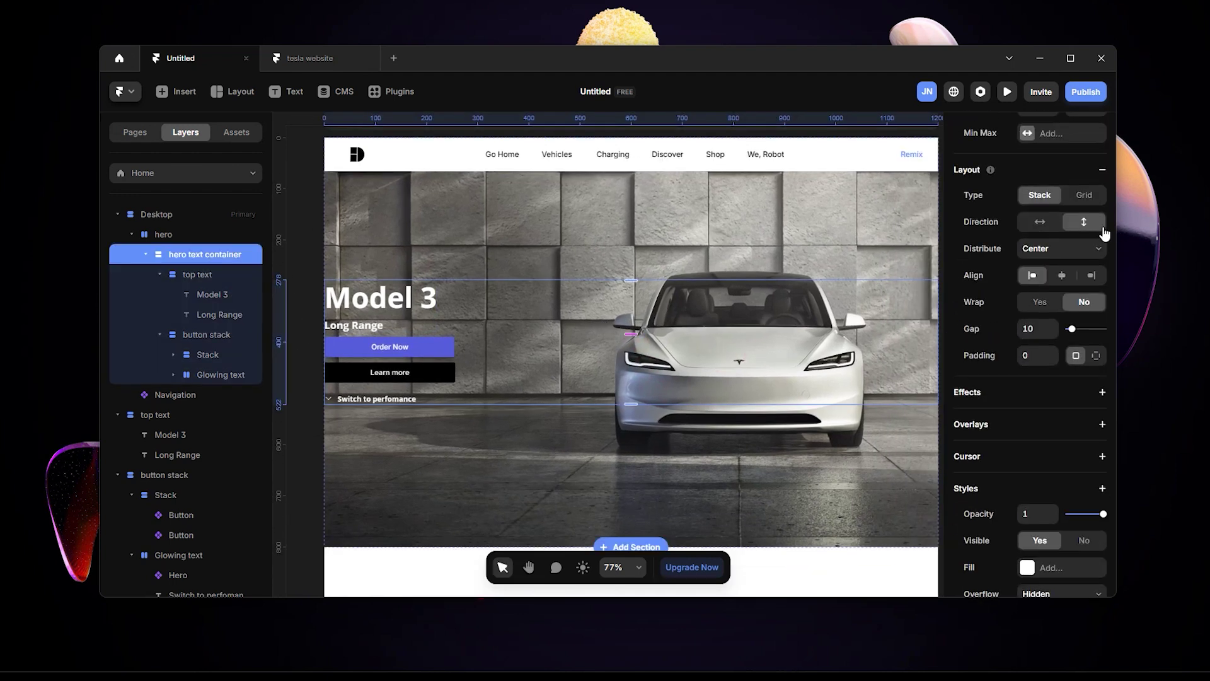
pyautogui.scroll(3, 1099, 247)
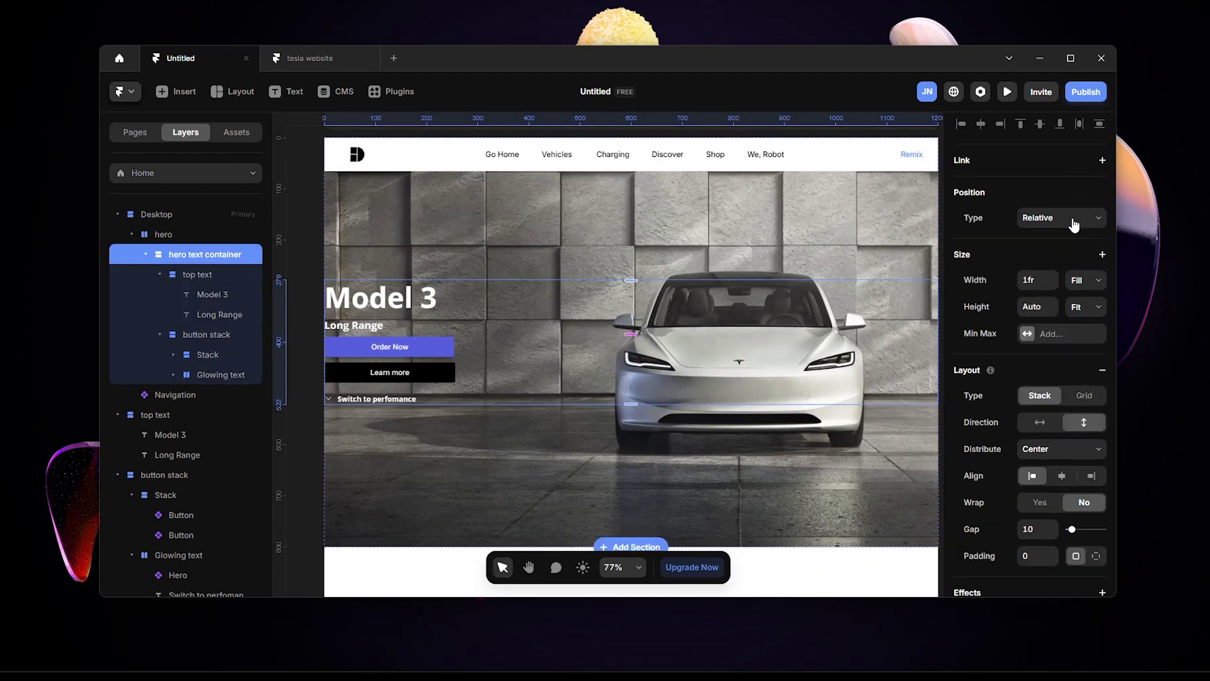
pyautogui.click(1090, 287)
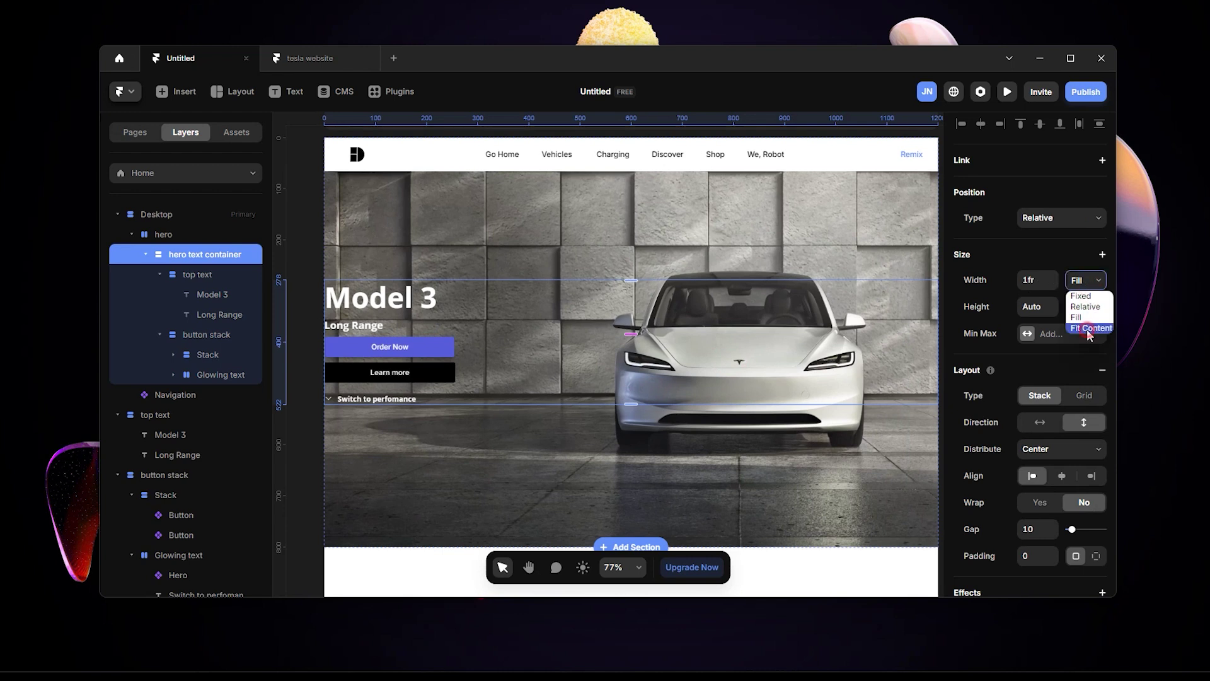
pyautogui.click(1089, 328)
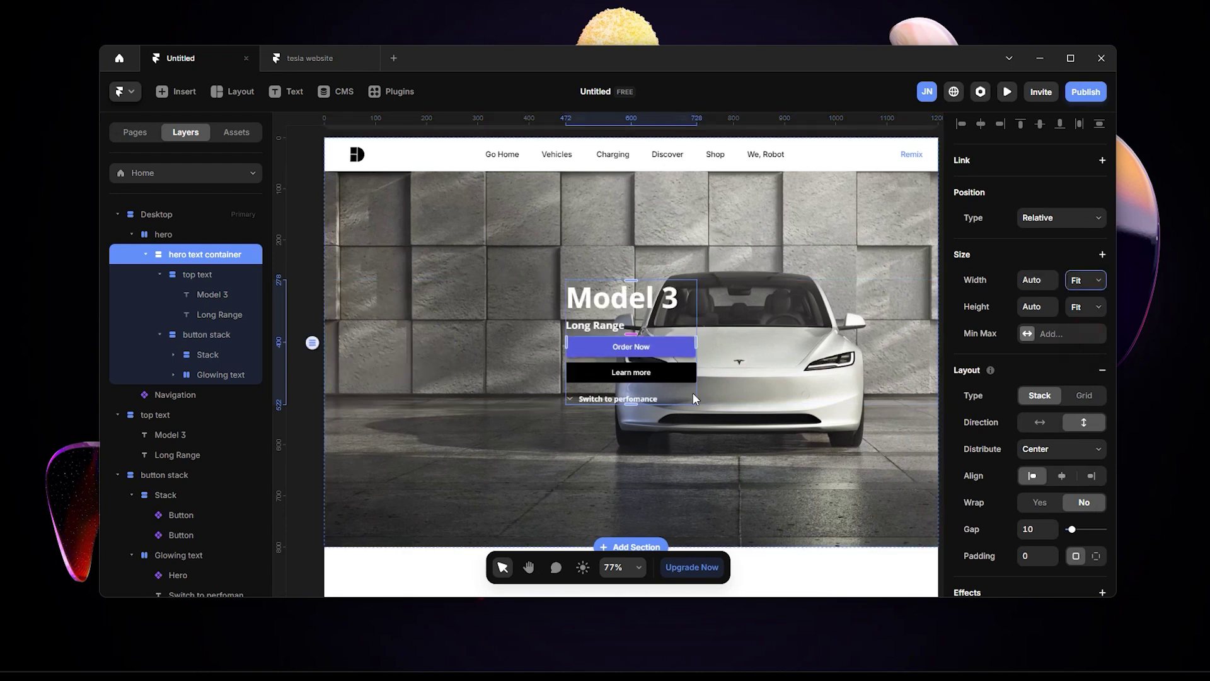
# Step: Give the hero text container individual padding of 653 on the right and 20 on the top
pyautogui.scroll(-3, 692, 394)
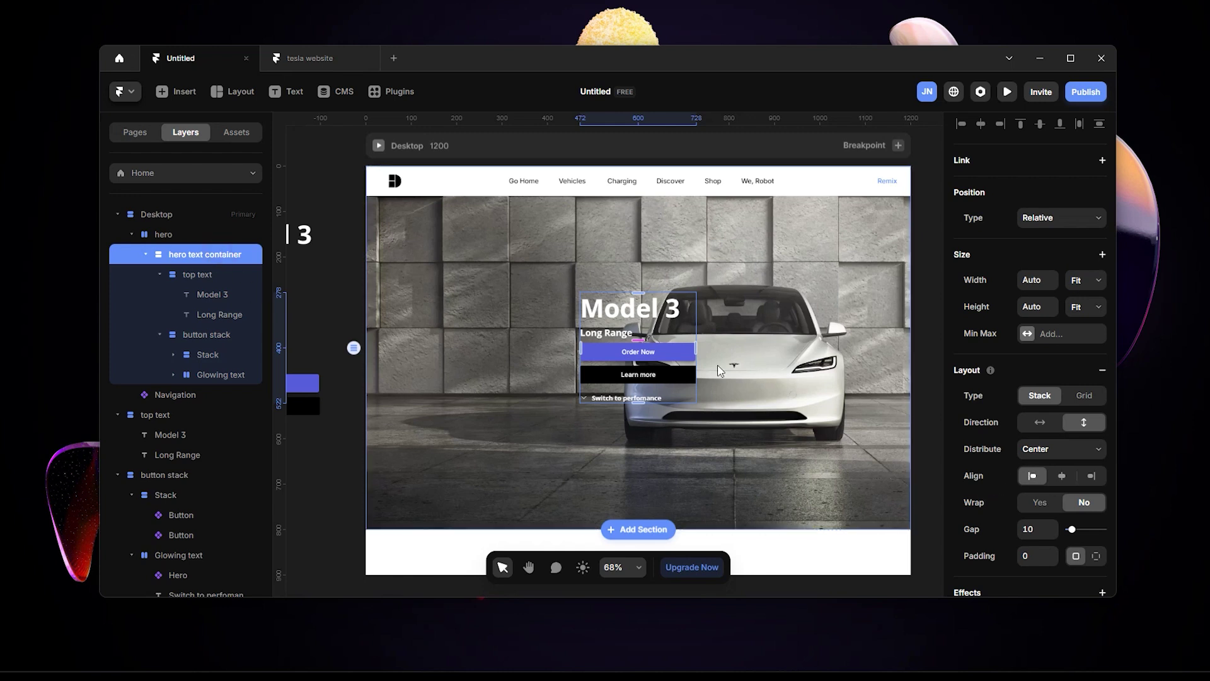
pyautogui.scroll(-3, 1091, 503)
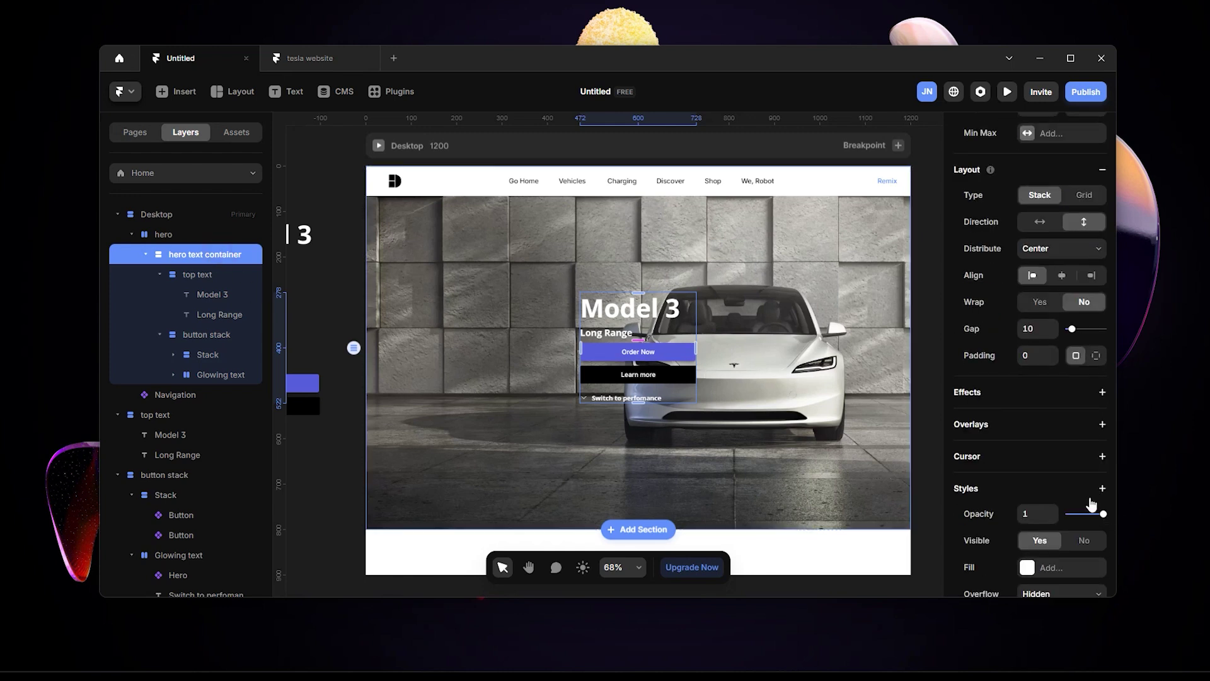
pyautogui.click(1095, 355)
pyautogui.click(1051, 383)
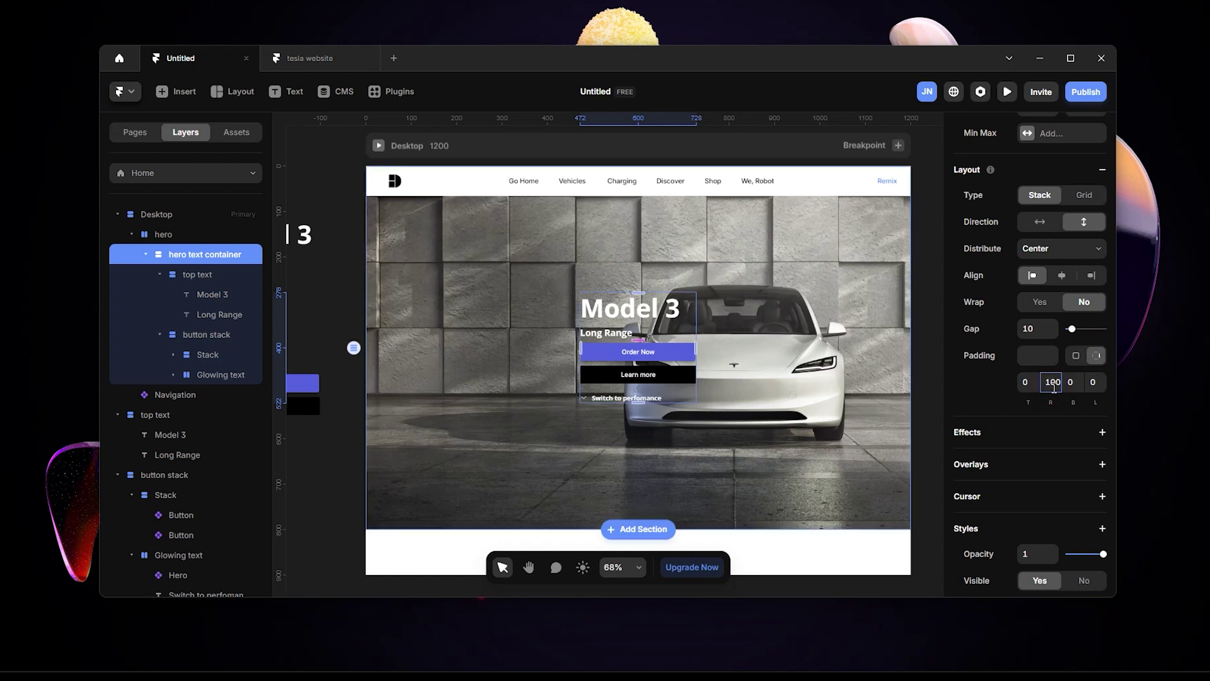
pyautogui.press('Return')
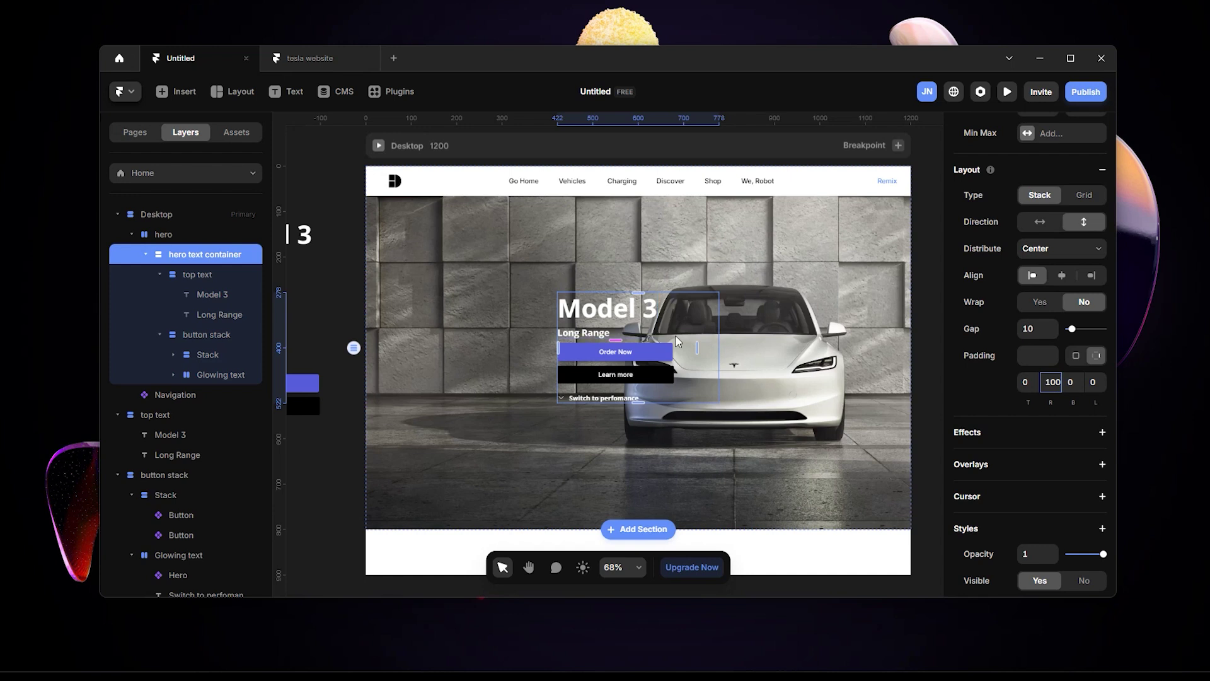
pyautogui.moveTo(697, 346); pyautogui.dragTo(835, 369)
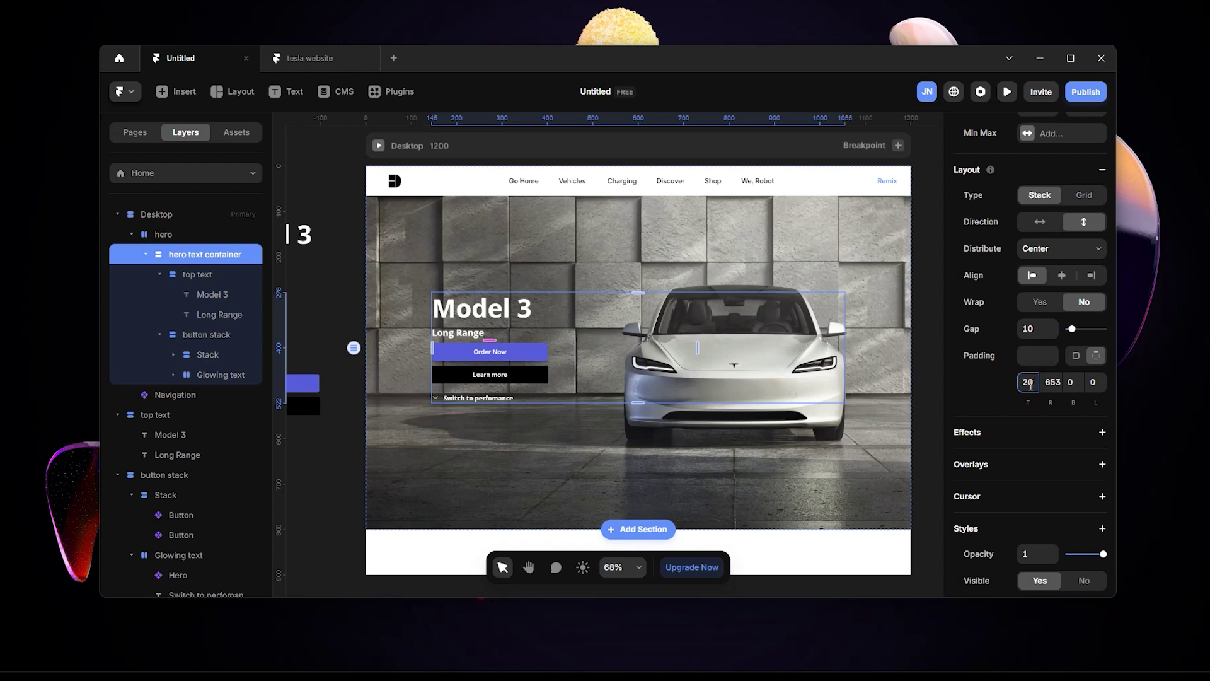
pyautogui.press('Return')
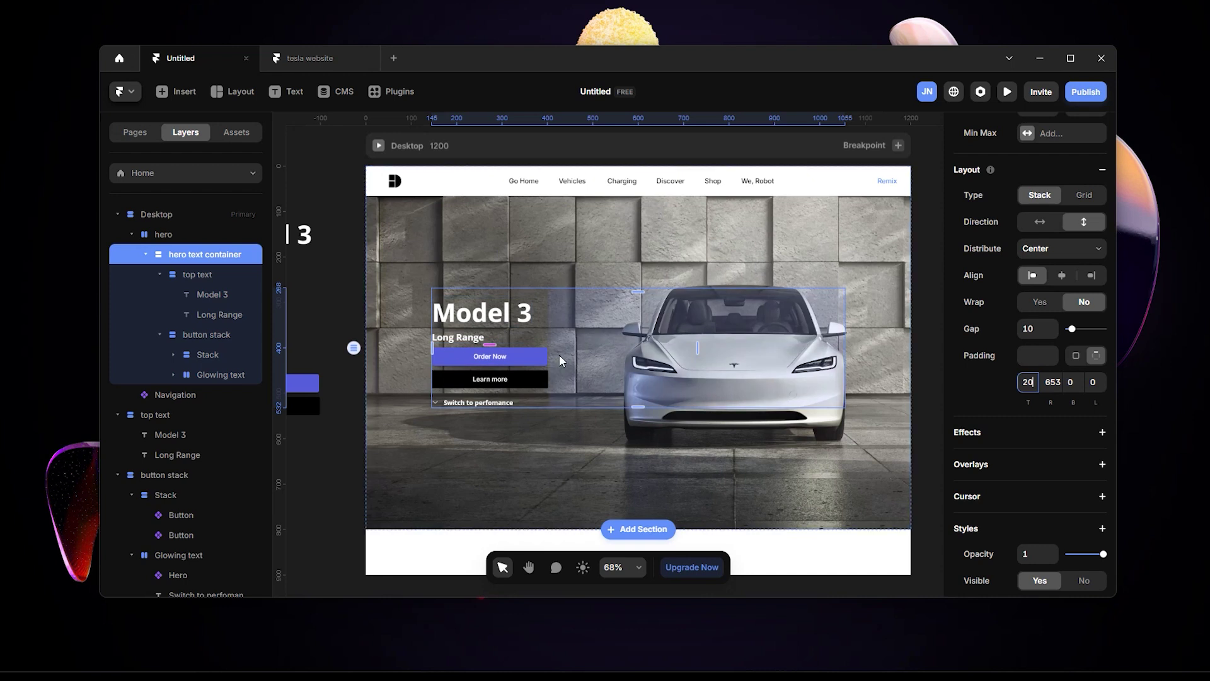
pyautogui.press('Escape')
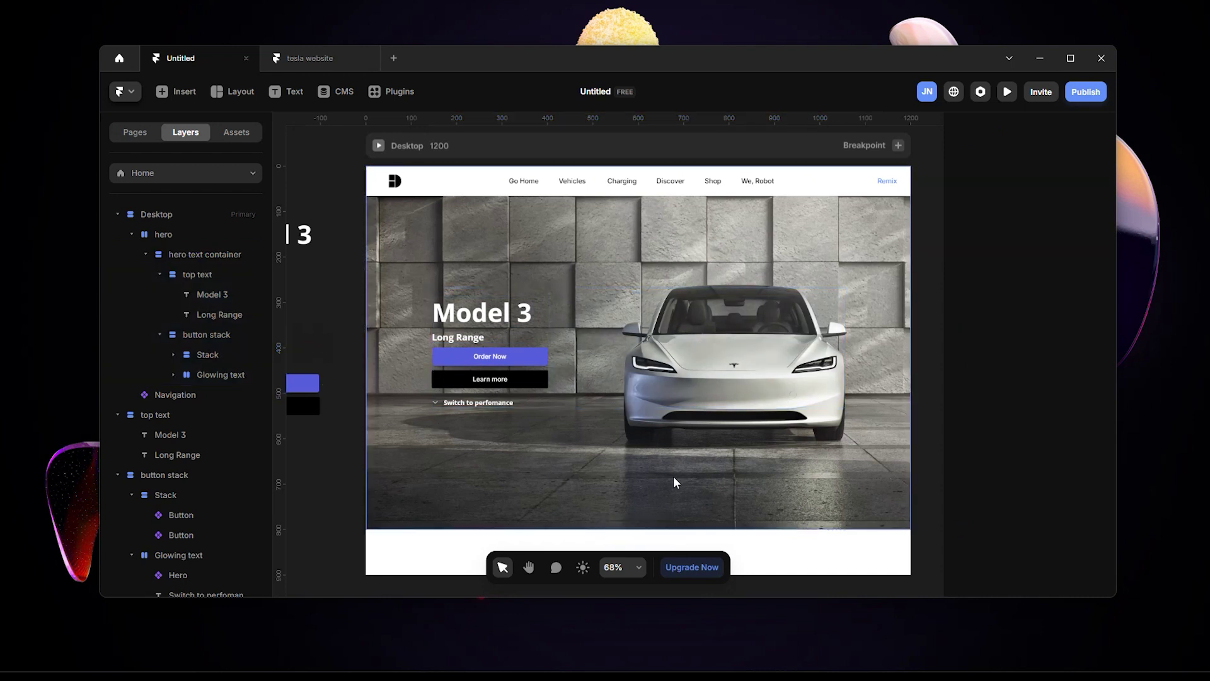
# Step: Preview the Desktop page with the interface hidden, and return to the editing canvas
pyautogui.scroll(-2, 673, 475)
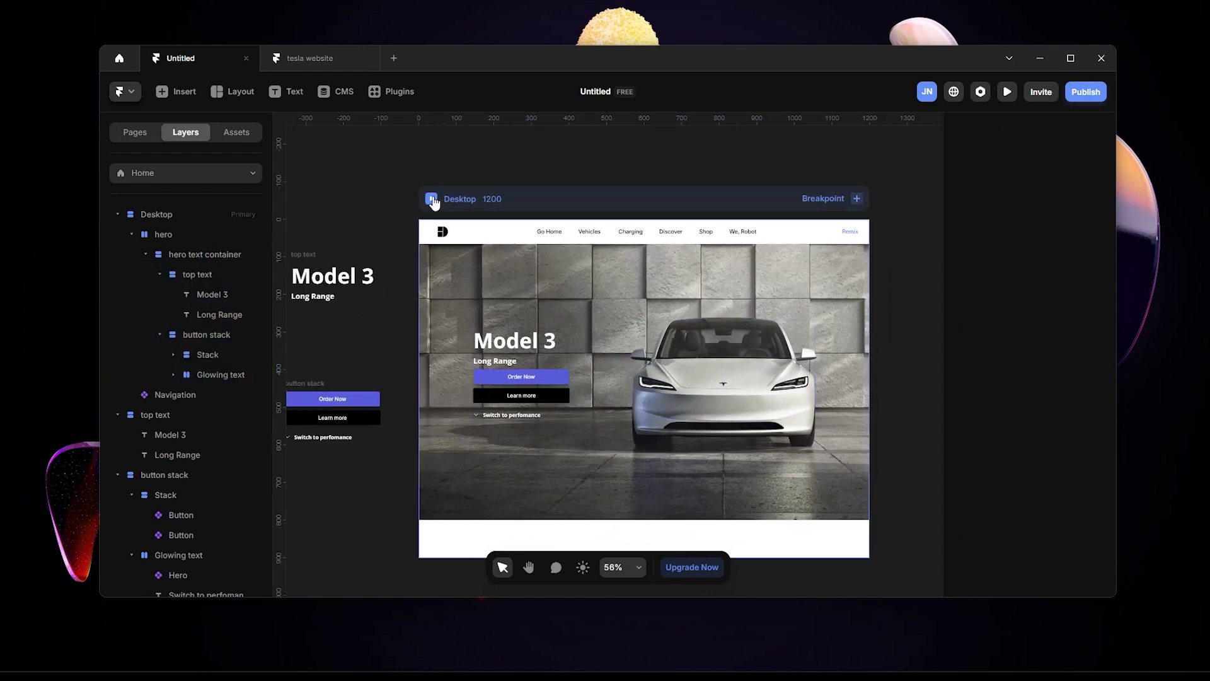
pyautogui.click(432, 199)
pyautogui.click(225, 91)
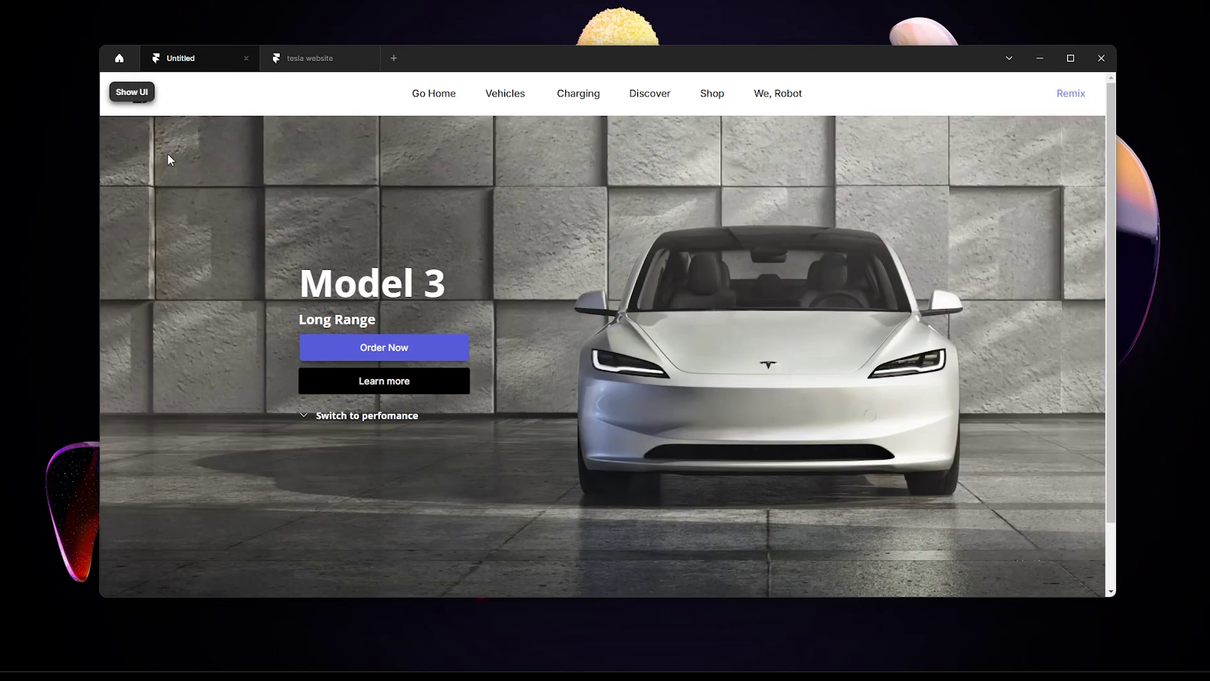
pyautogui.click(132, 92)
pyautogui.click(120, 92)
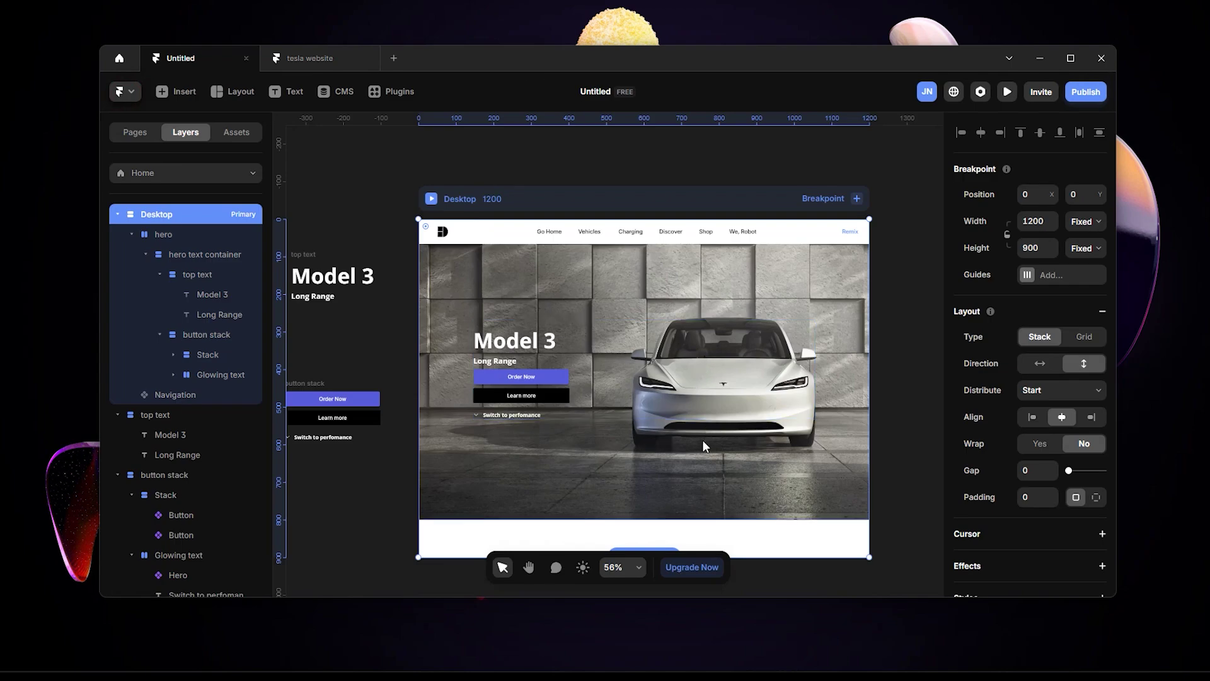
# Step: Switch to the browser to examine Tesla's Model 3 Performance hero, and return to Framer
pyautogui.moveTo(552, 667)
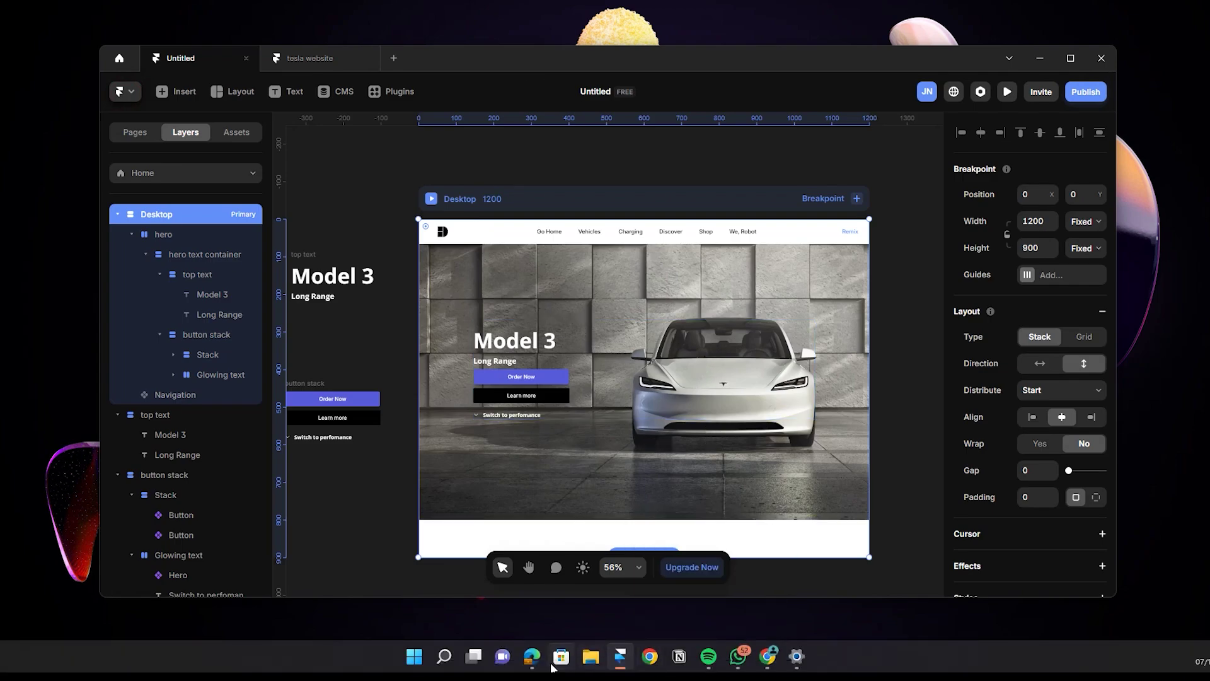
pyautogui.click(625, 605)
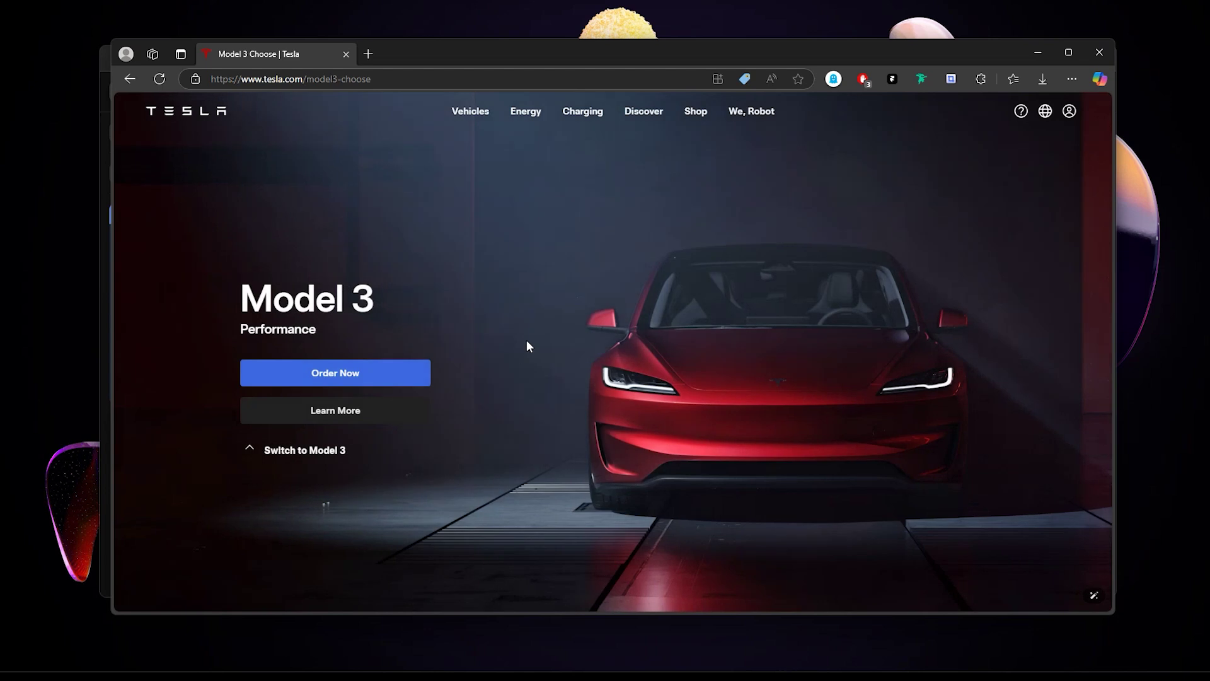
pyautogui.click(1038, 52)
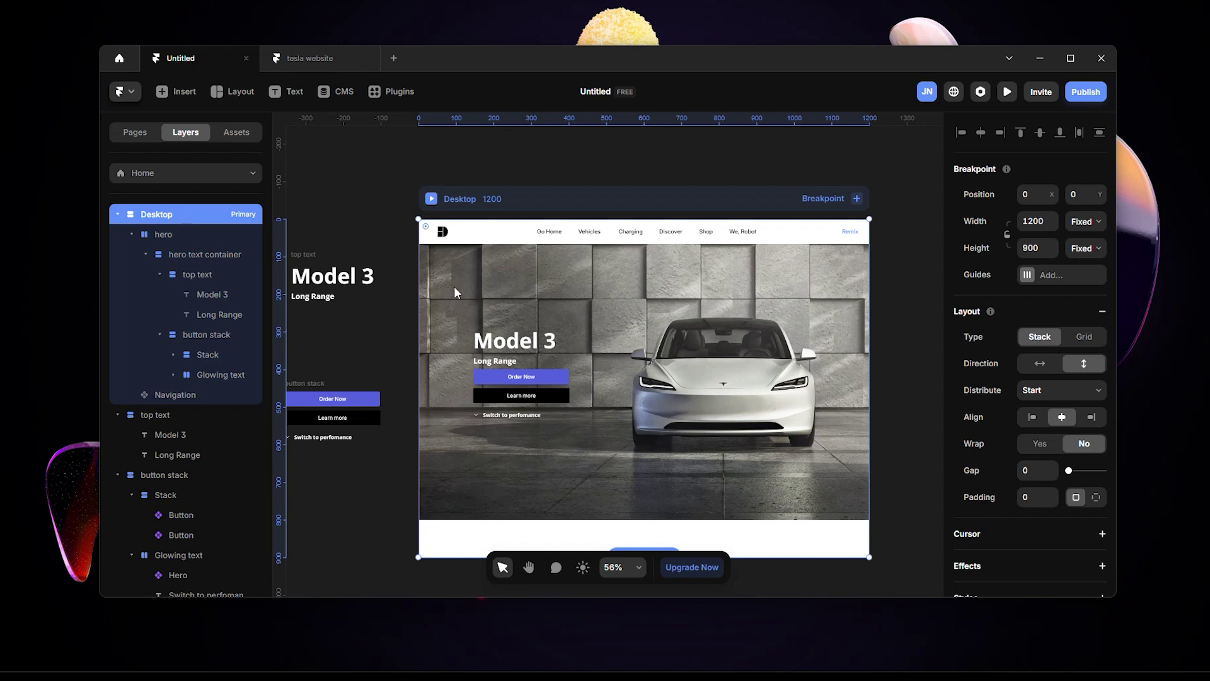
# Step: Draw a frame about 1124 by 60 in the white area below the hero, and collapse the hero's layers
pyautogui.scroll(-2, 651, 419)
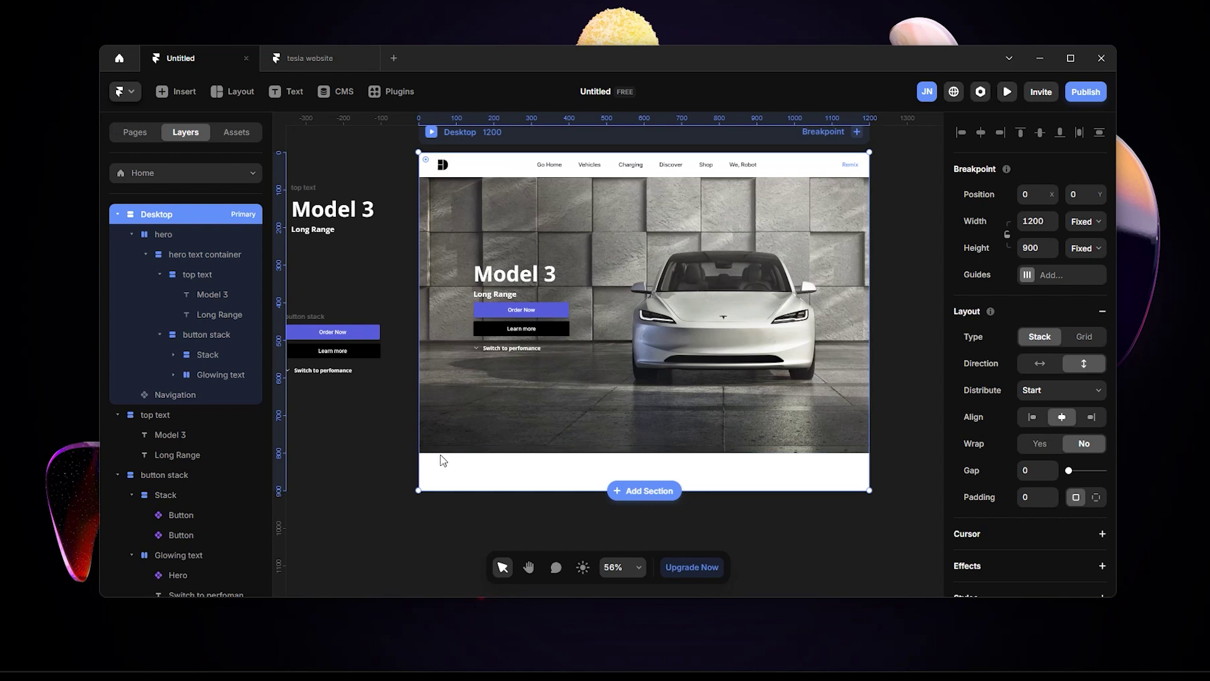
pyautogui.press('f')
pyautogui.moveTo(425, 443); pyautogui.dragTo(849, 472)
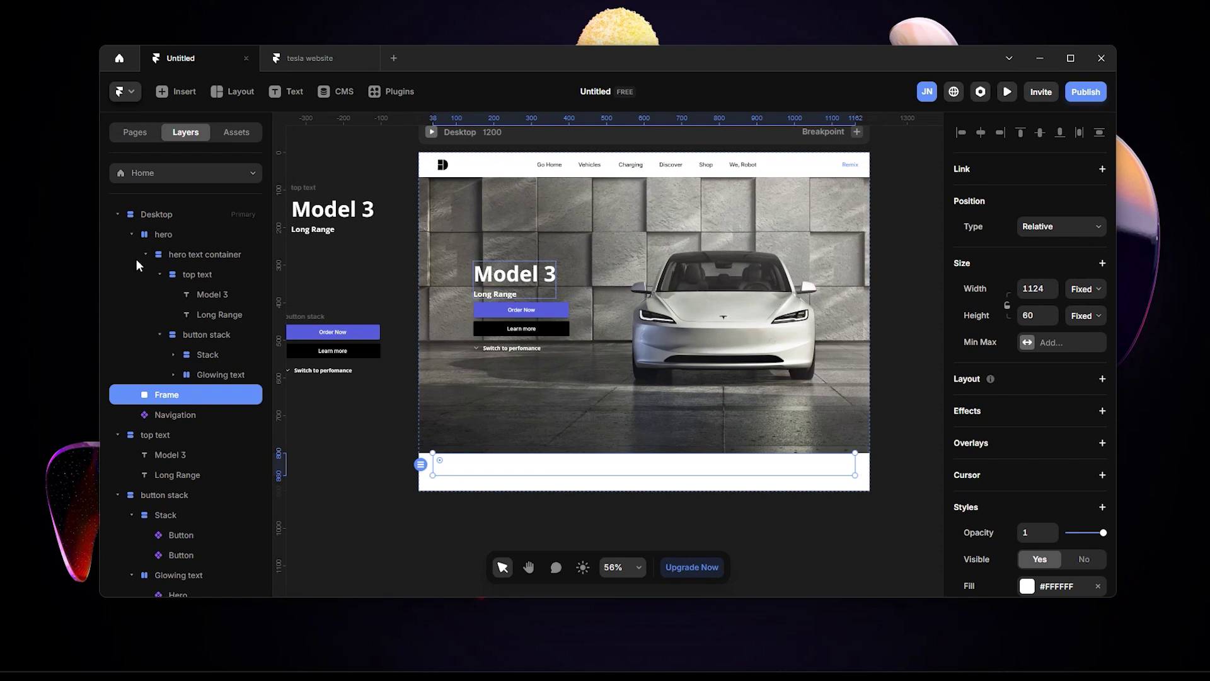
pyautogui.click(132, 234)
pyautogui.click(181, 235)
pyautogui.click(181, 254)
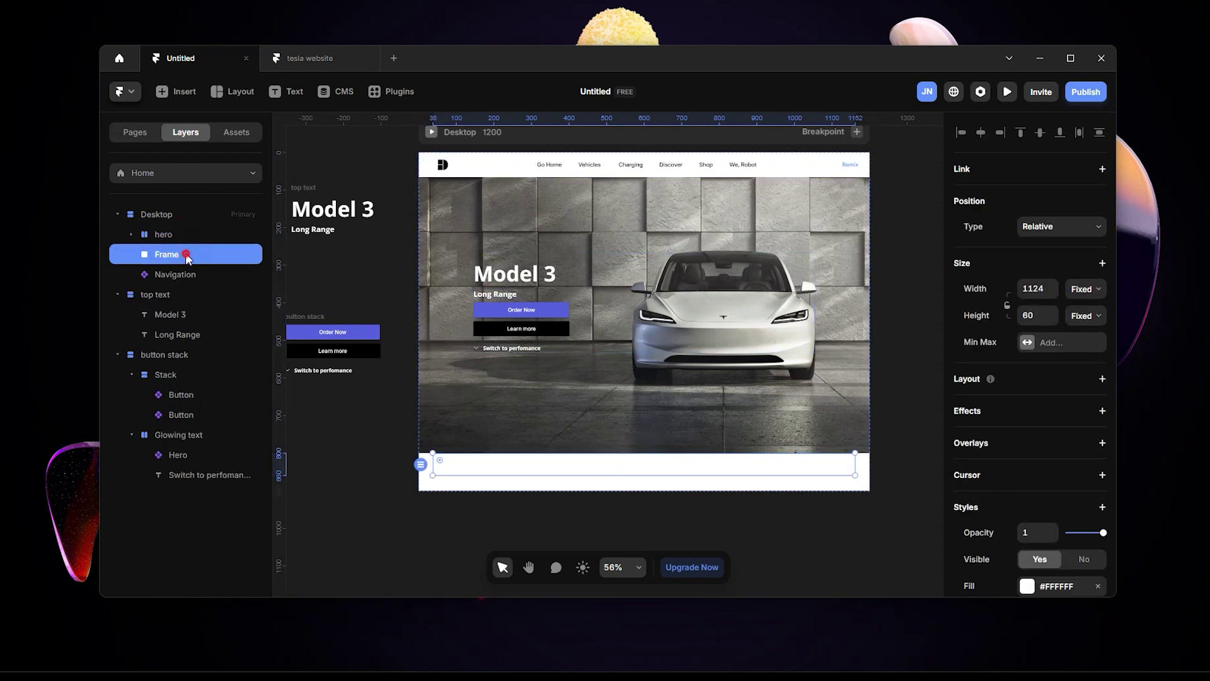
# Step: Set the new frame's width to Fill and its height to 10
pyautogui.click(1089, 301)
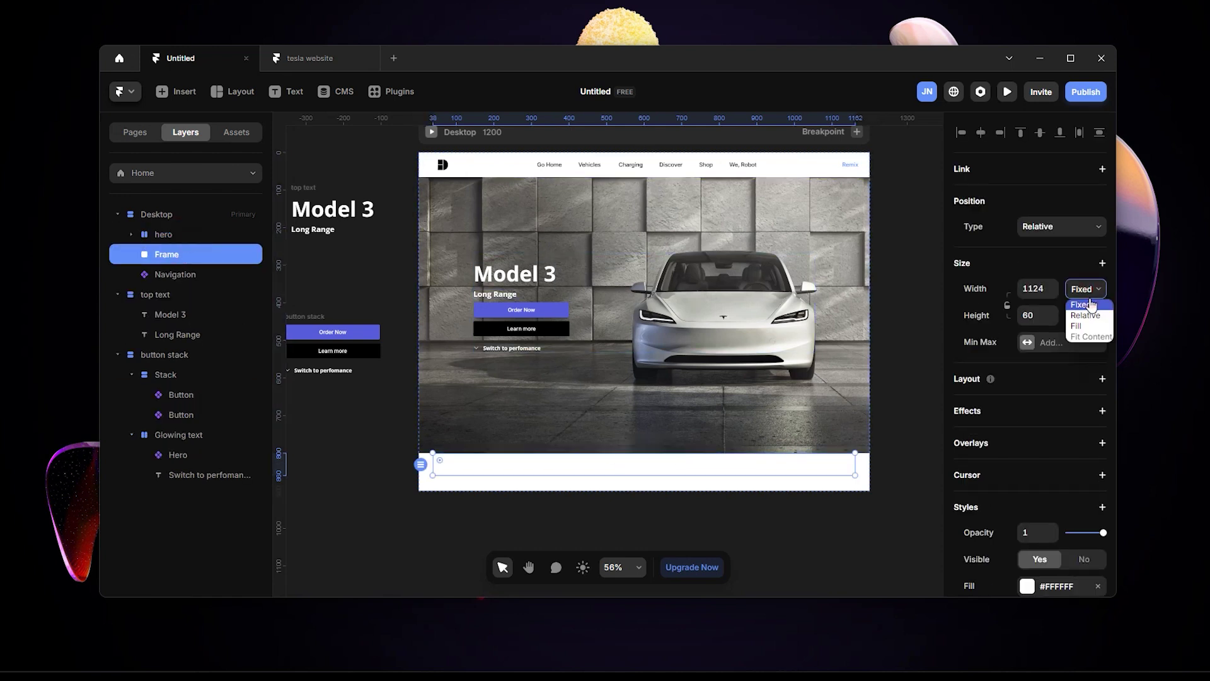
pyautogui.click(1075, 323)
pyautogui.click(1045, 315)
pyautogui.write('10')
pyautogui.press('Return')
pyautogui.keyDown('ctrl'); pyautogui.scroll(3, 649, 475); pyautogui.keyUp('ctrl')
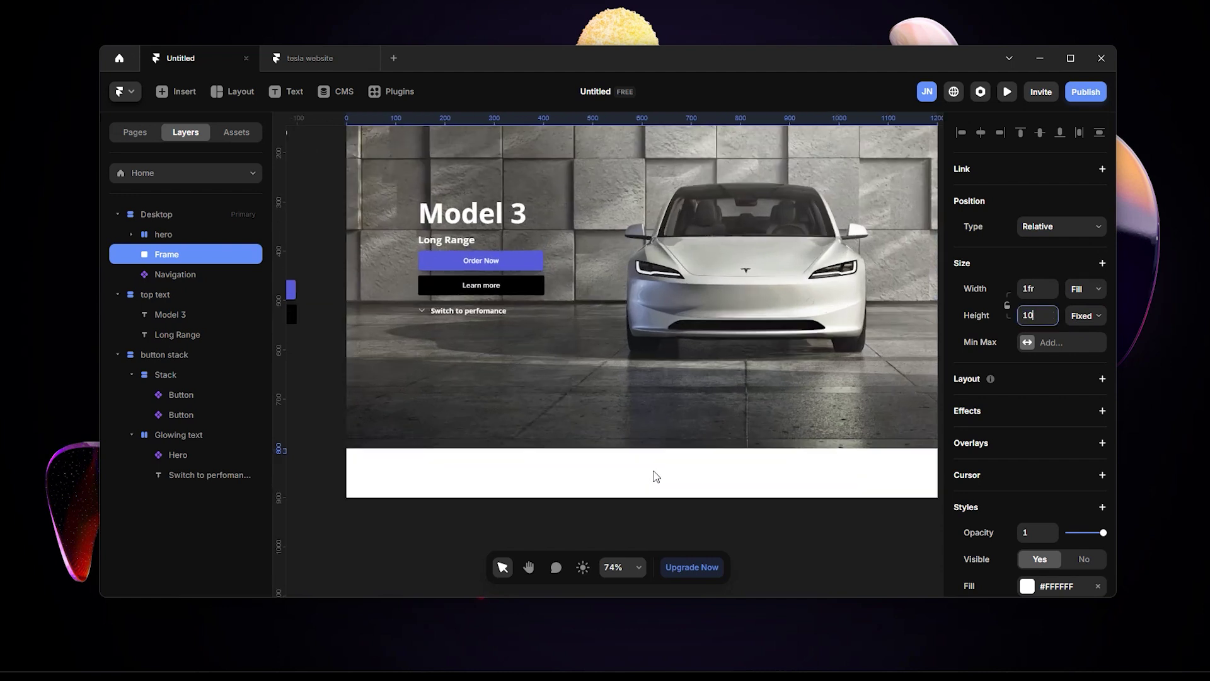
# Step: Fill the thin frame below the hero with red #FA2D2D
pyautogui.click(1029, 586)
pyautogui.click(878, 382)
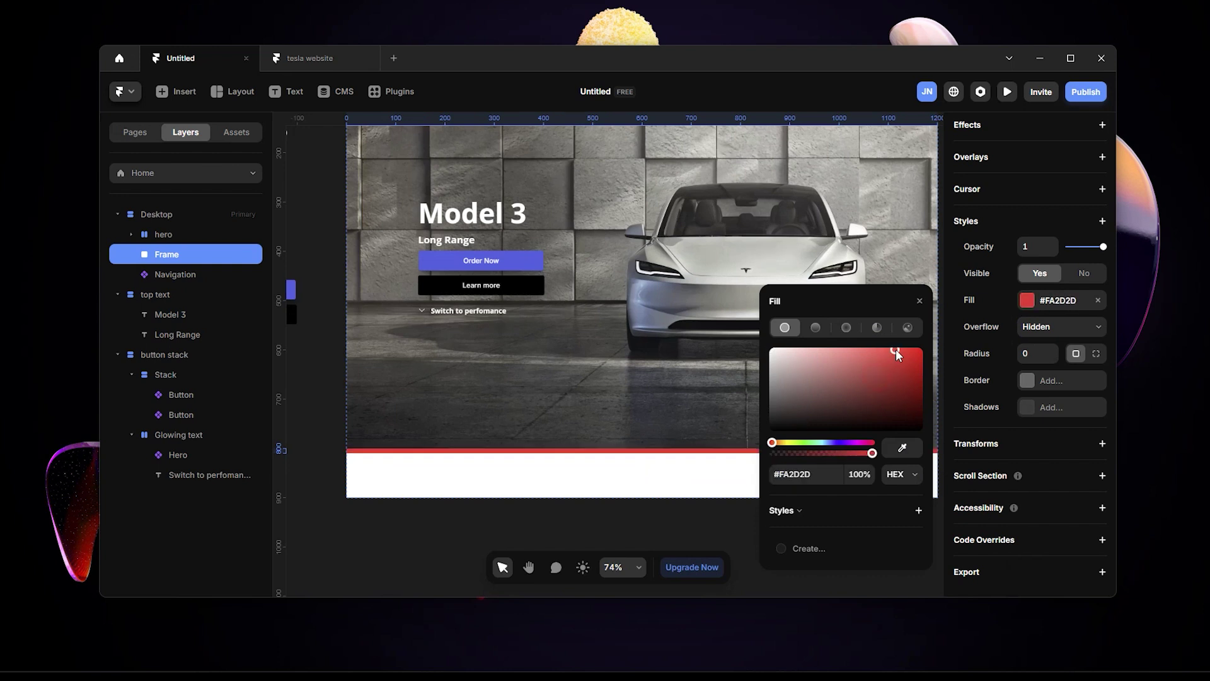
pyautogui.click(634, 525)
pyautogui.keyDown('ctrl'); pyautogui.scroll(1, 788, 475); pyautogui.keyUp('ctrl')
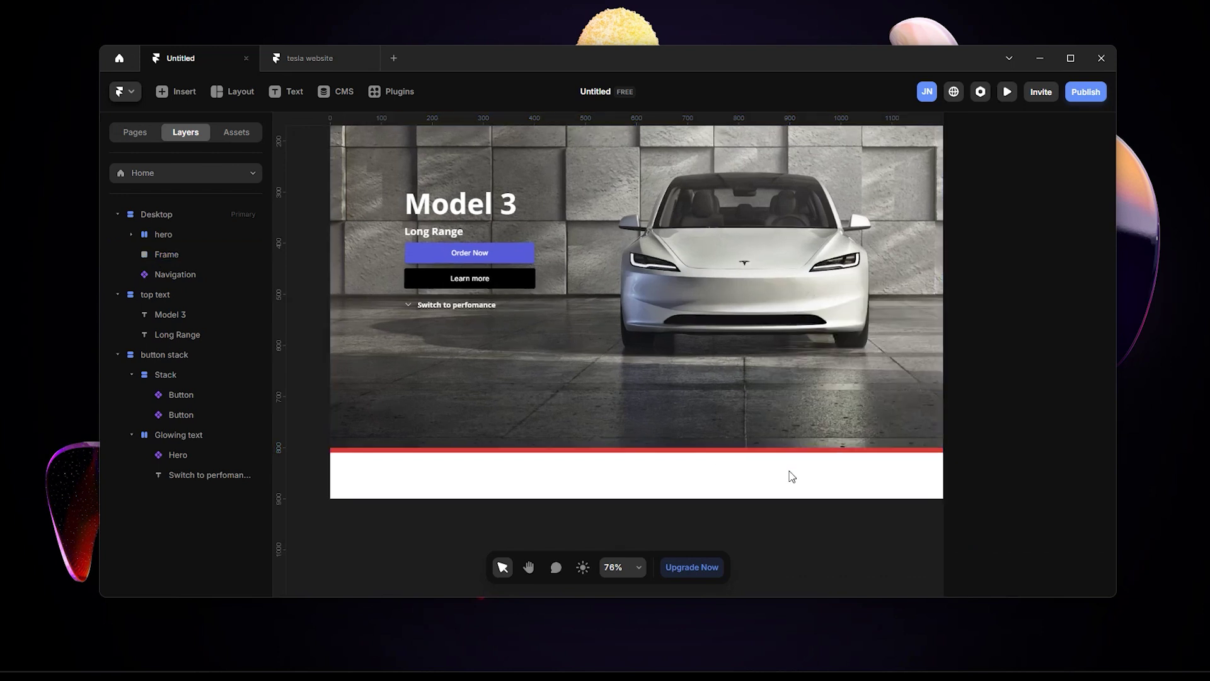
pyautogui.keyDown('ctrl'); pyautogui.scroll(-2, 621, 483); pyautogui.keyUp('ctrl')
pyautogui.keyDown('ctrl'); pyautogui.scroll(-1, 646, 492); pyautogui.keyUp('ctrl')
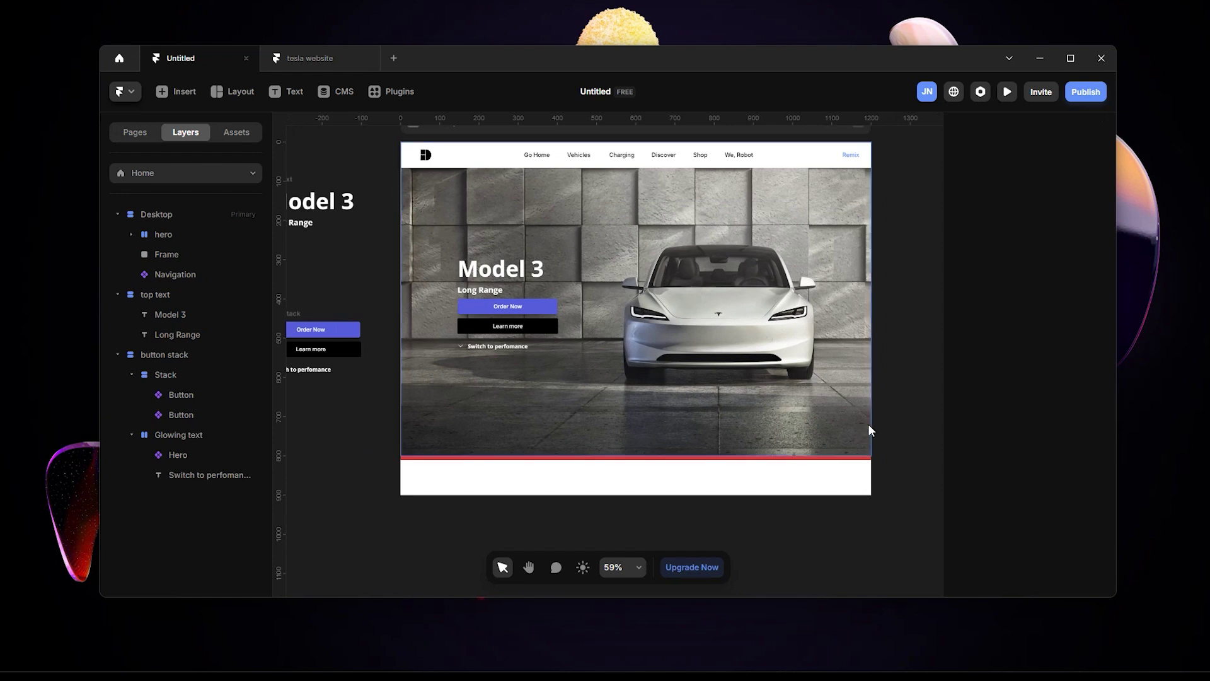
pyautogui.scroll(1, 868, 424)
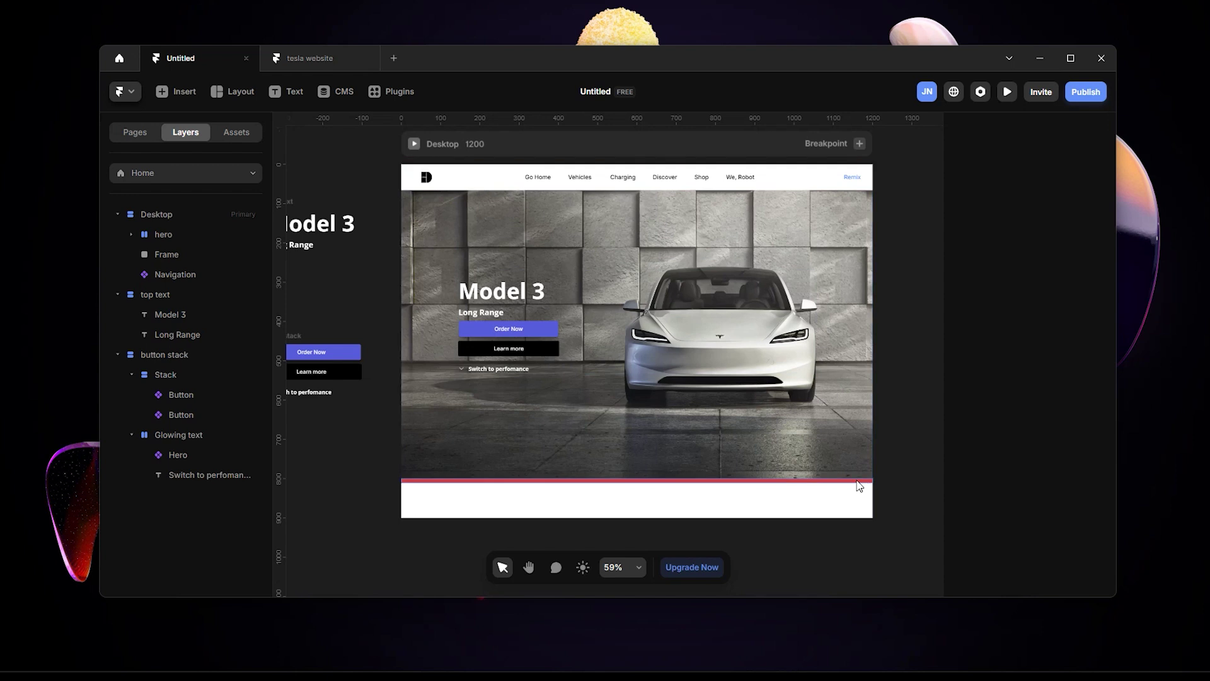
pyautogui.click(719, 480)
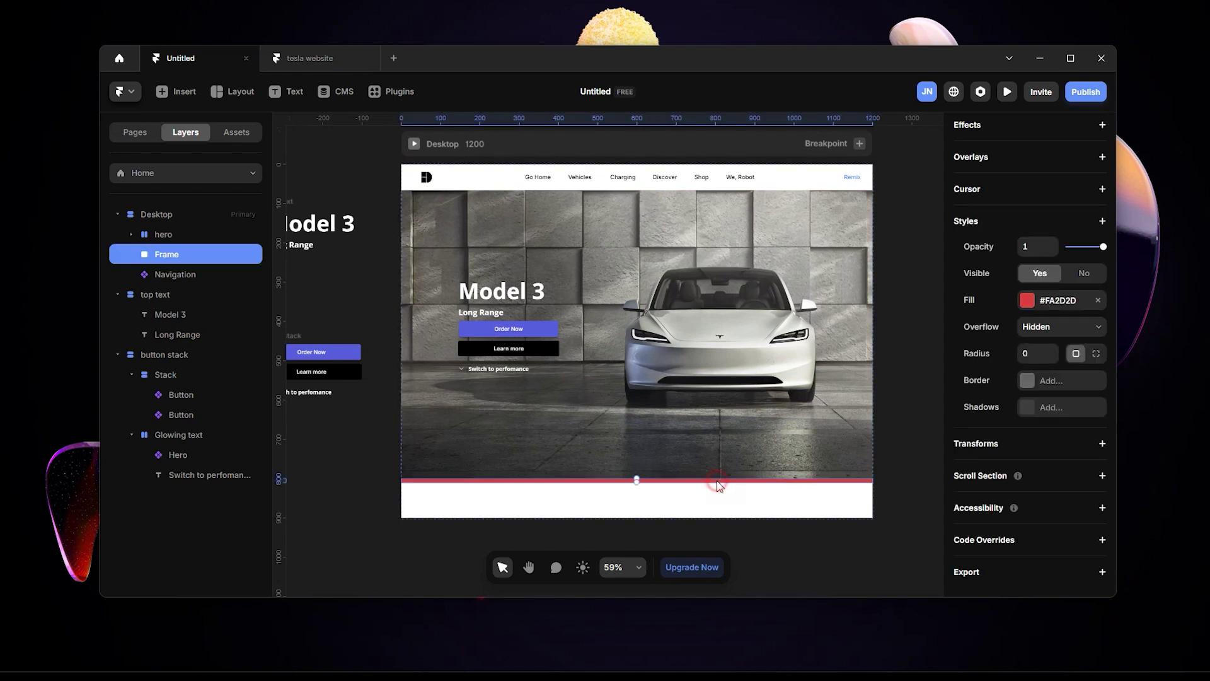
pyautogui.scroll(2, 720, 485)
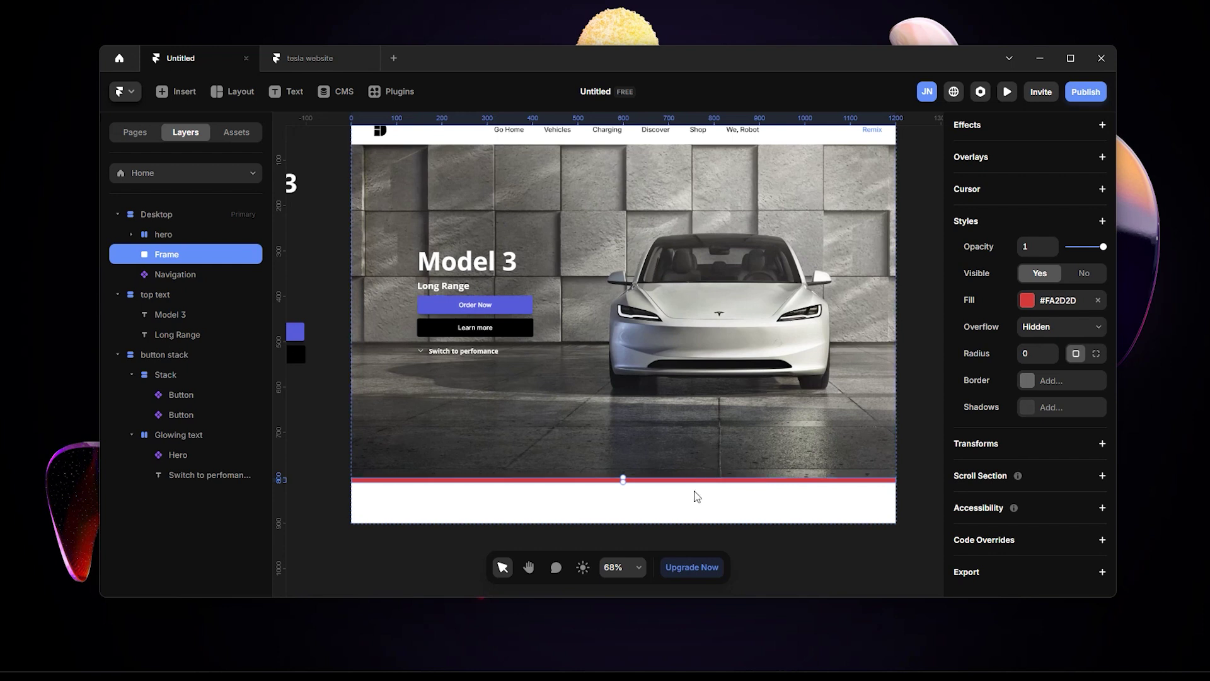
pyautogui.scroll(2, 684, 482)
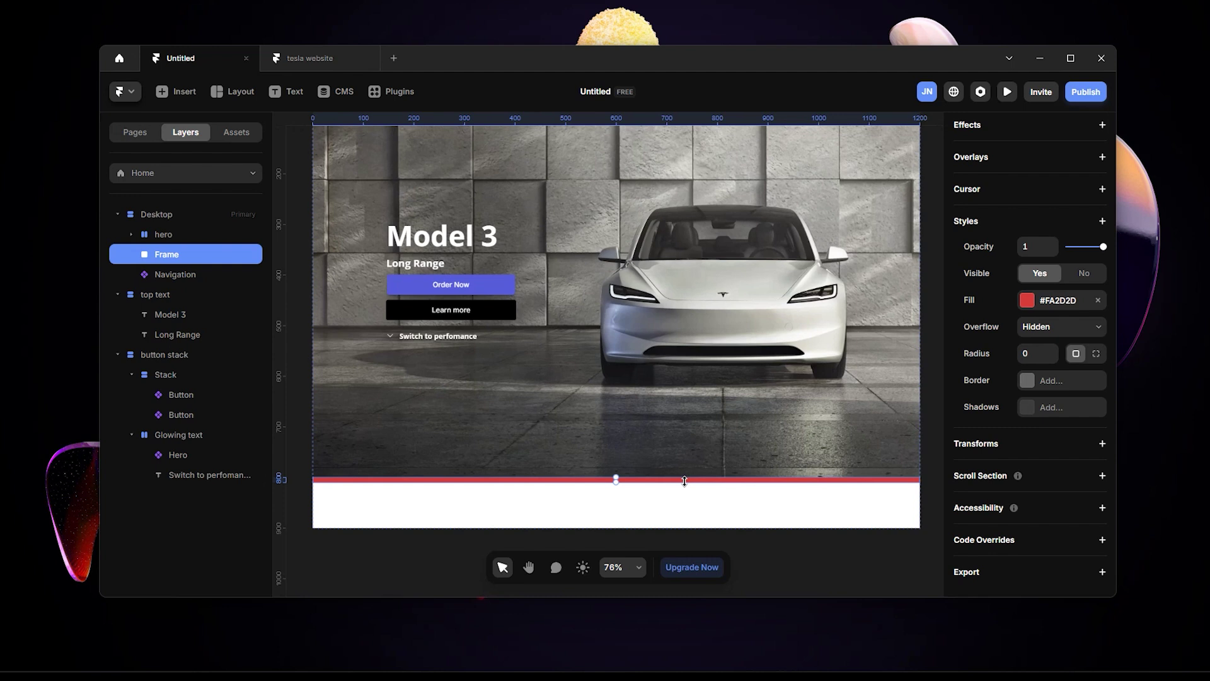
pyautogui.scroll(-2, 691, 486)
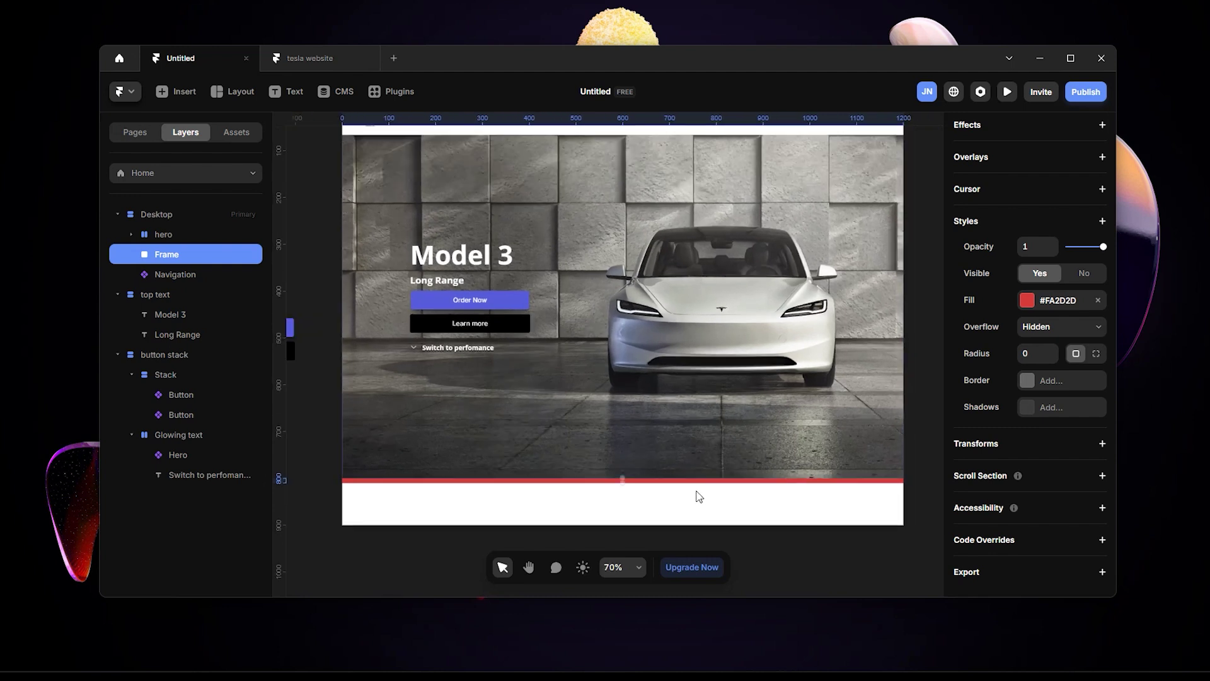
pyautogui.scroll(1, 698, 496)
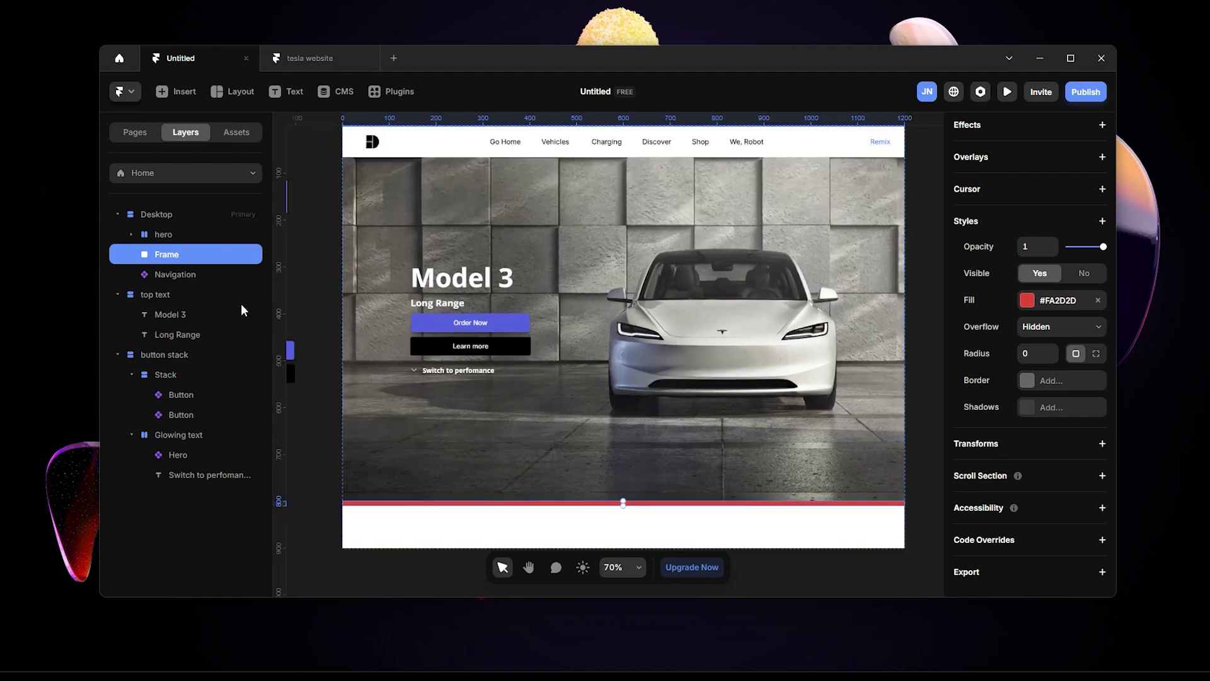
# Step: Set the Desktop breakpoint's height to Fit Content, and select the hero frame
pyautogui.click(197, 215)
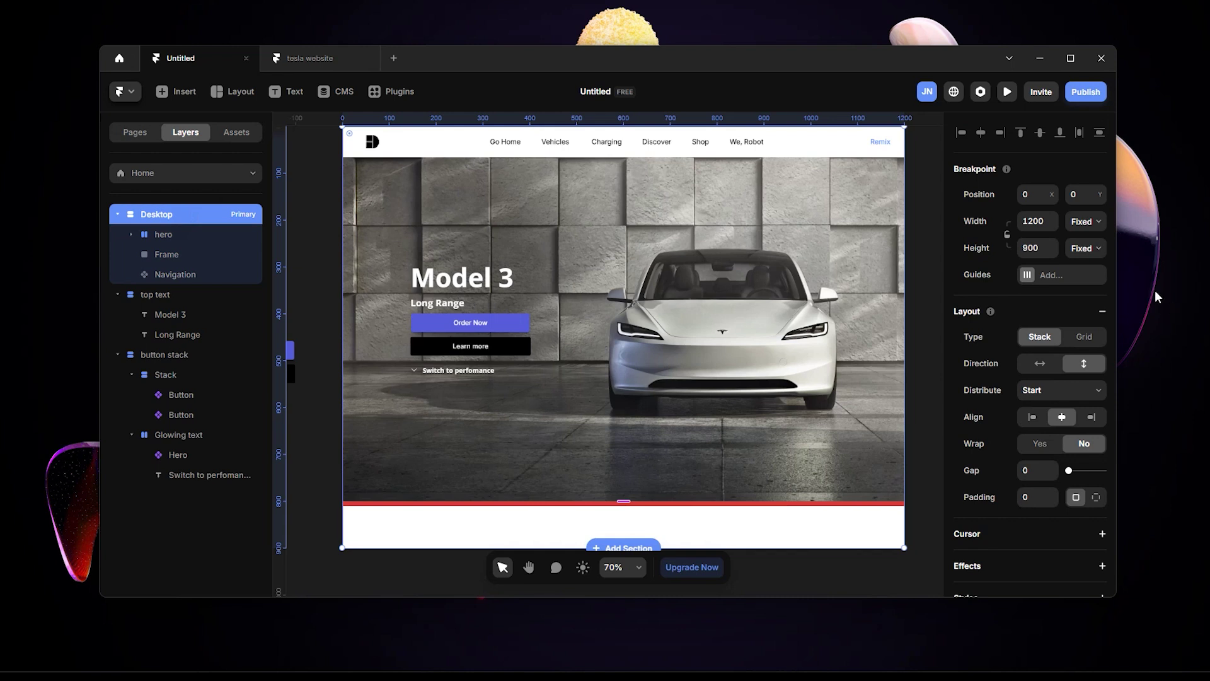
pyautogui.click(1086, 248)
pyautogui.click(1094, 304)
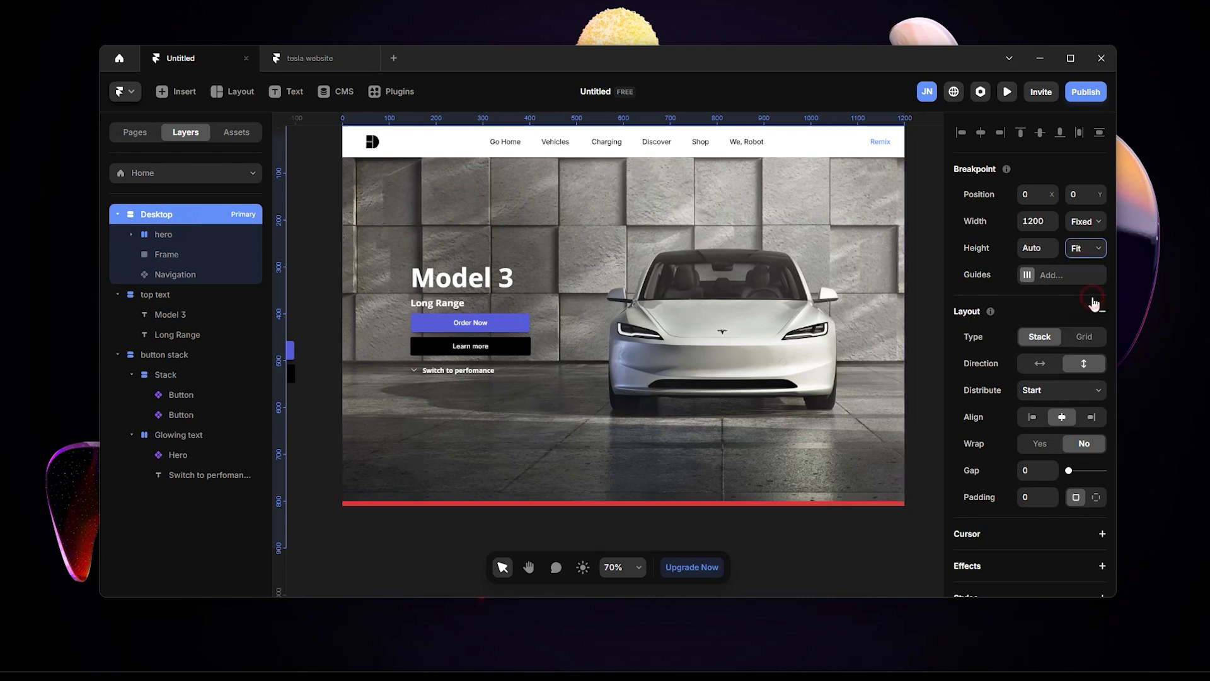
pyautogui.click(191, 234)
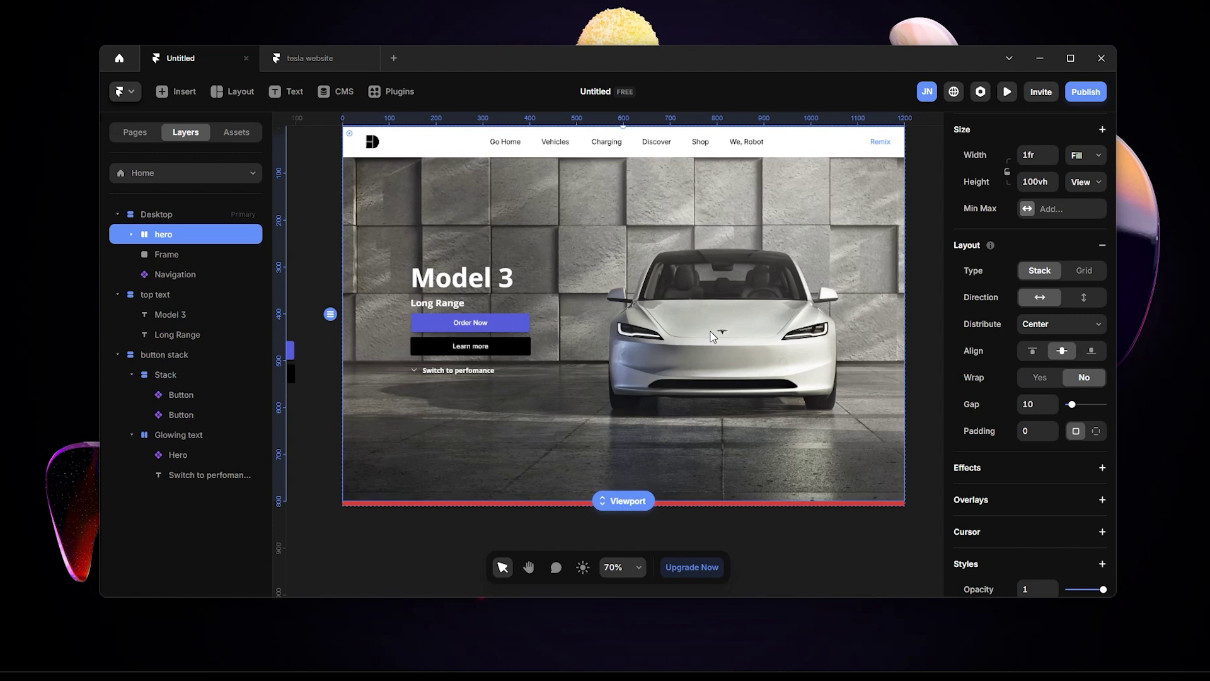
# Step: Preview the page in fullscreen, check how the red strip appears below the hero, and return to the canvas
pyautogui.click(231, 254)
pyautogui.scroll(2, 351, 164)
pyautogui.hotkey('ctrl', 'p')
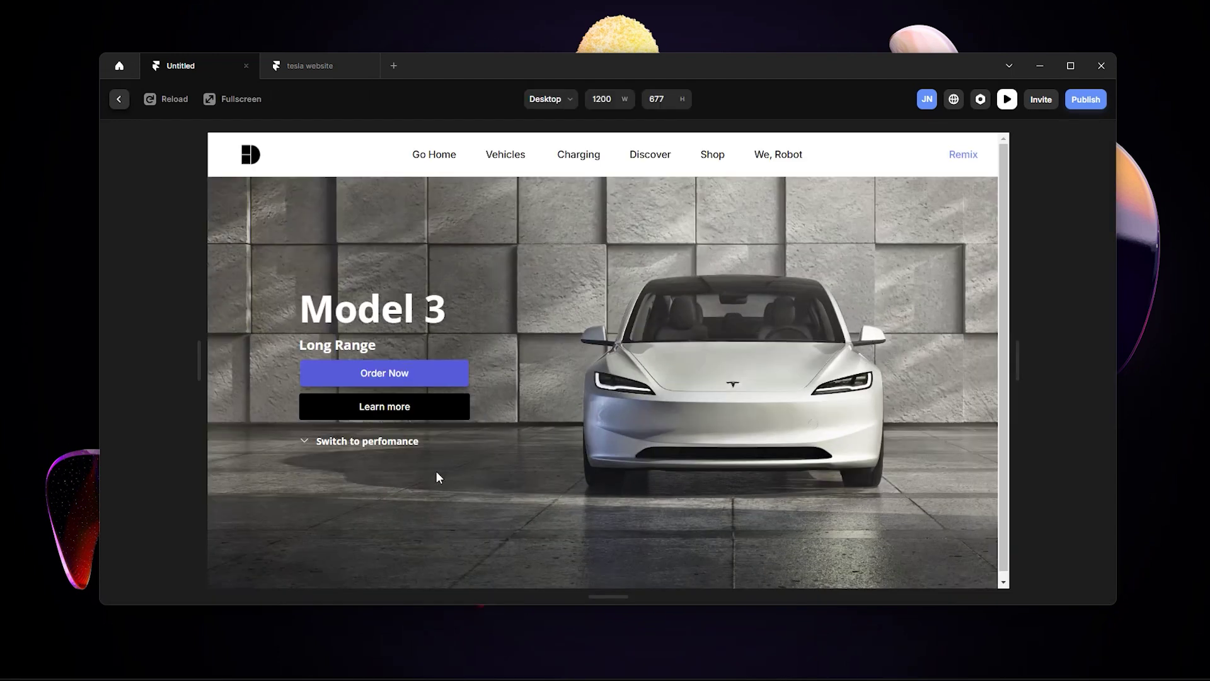
pyautogui.click(241, 96)
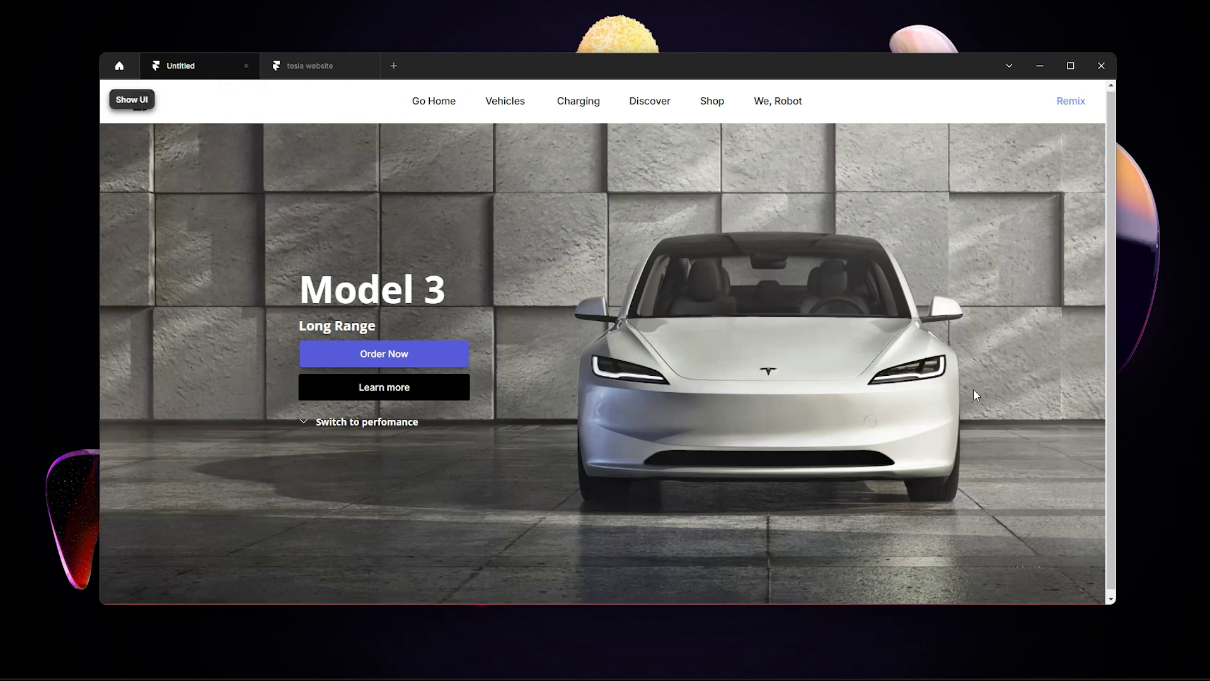
pyautogui.scroll(-1, 973, 398)
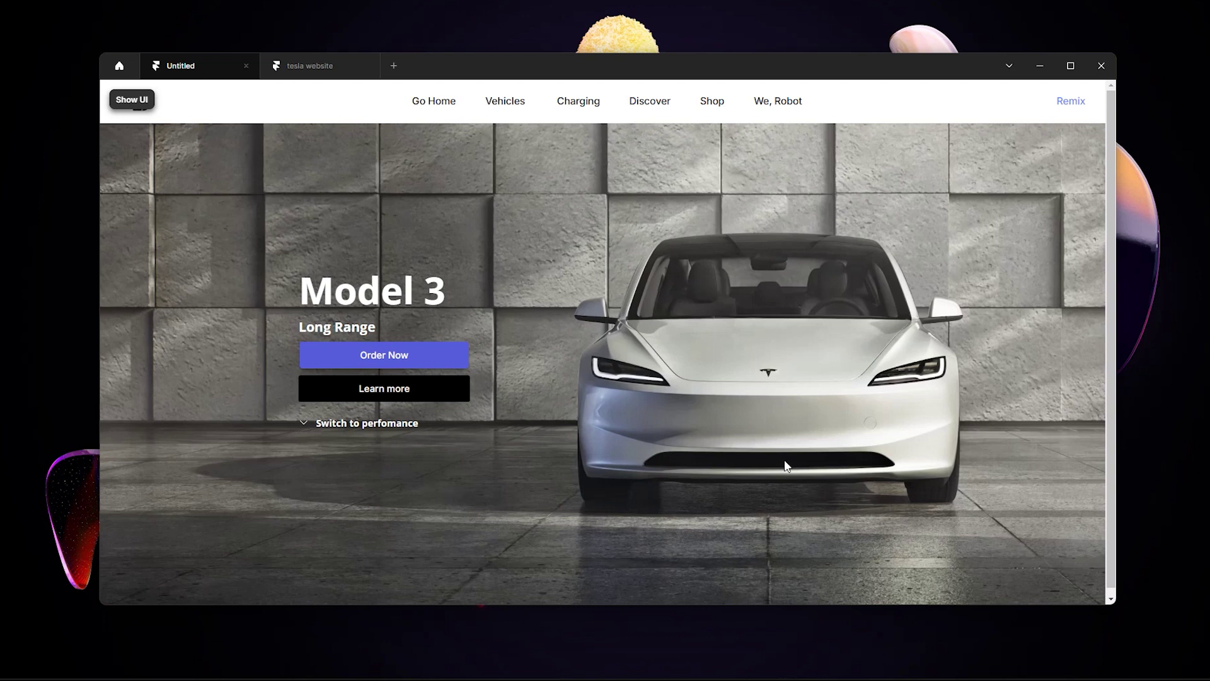
pyautogui.scroll(-1, 784, 464)
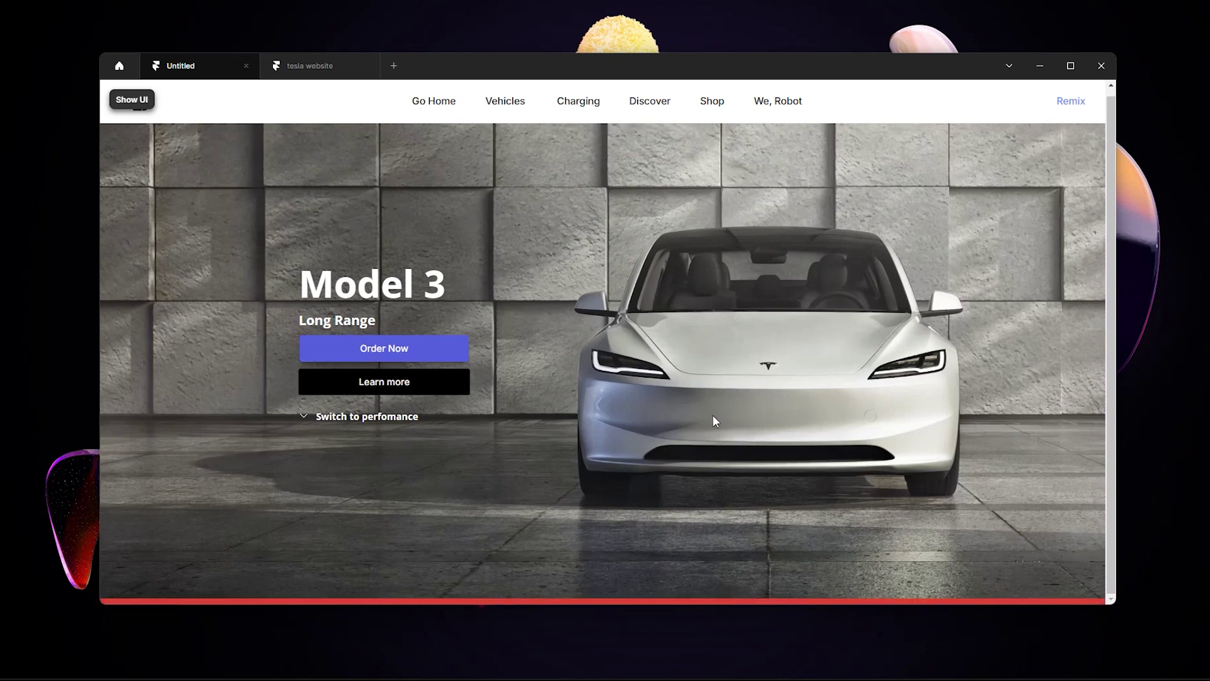
pyautogui.hotkey('ctrl', '\\')
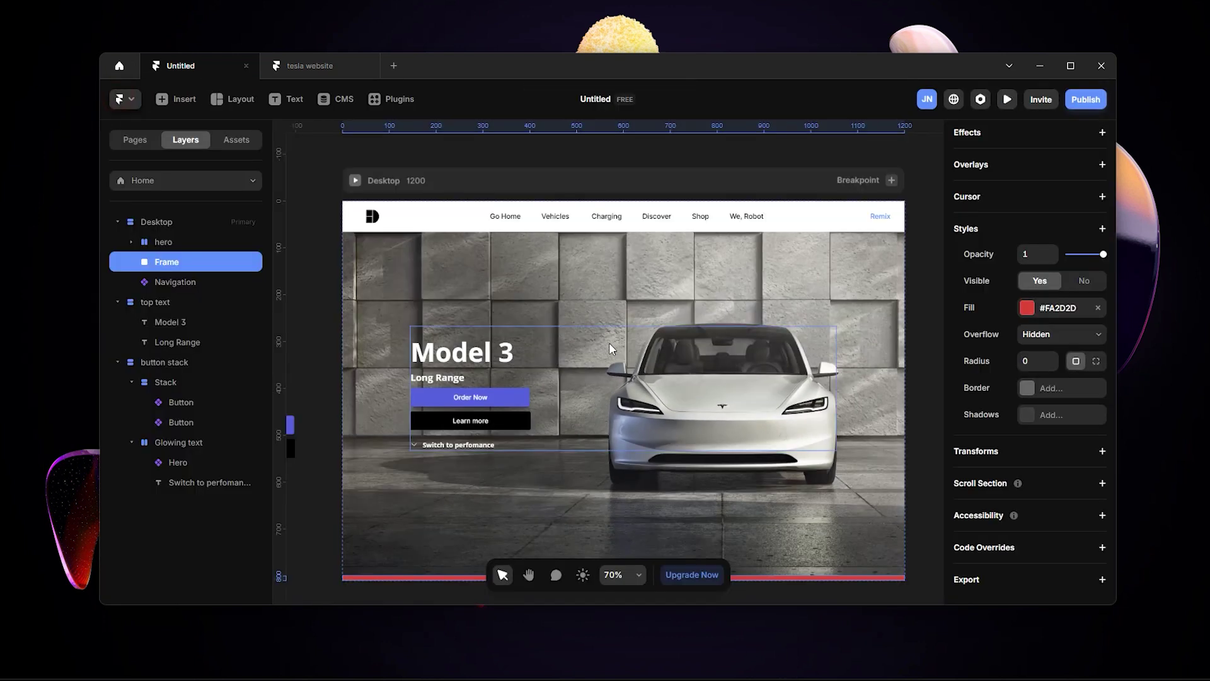
# Step: Set the hero frame's position type to Sticky and its height to 99vh
pyautogui.scroll(-3, 609, 345)
pyautogui.click(202, 242)
pyautogui.scroll(3, 1076, 228)
pyautogui.click(1081, 234)
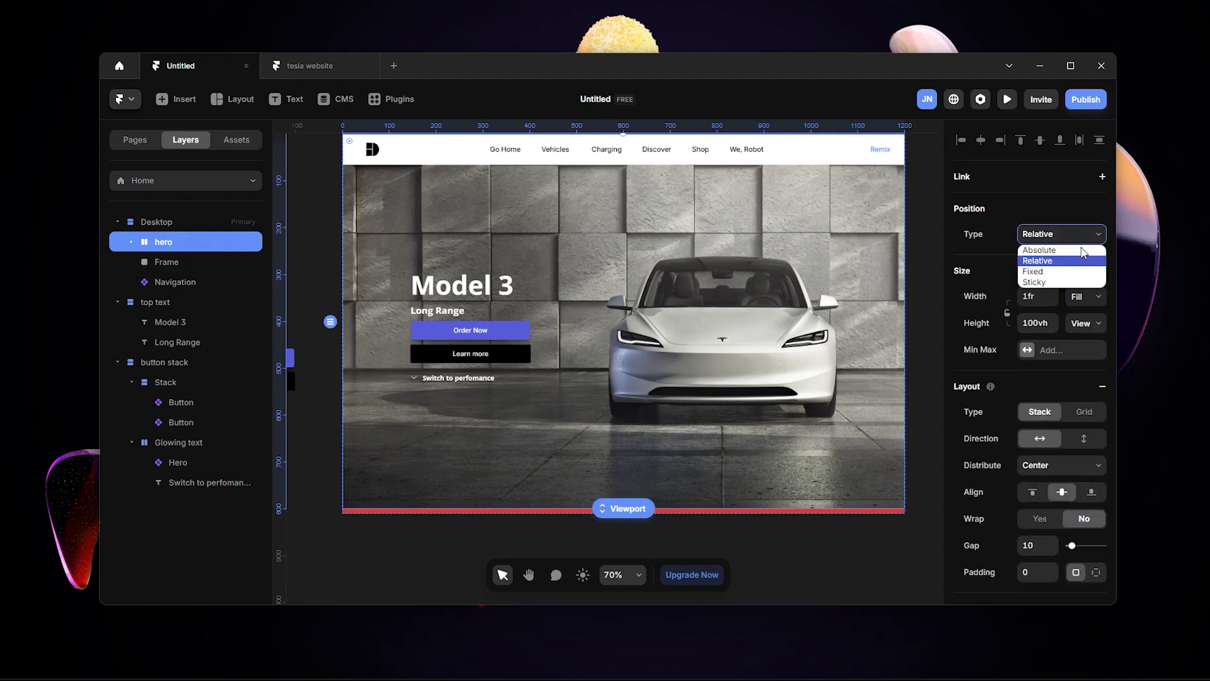
pyautogui.click(1045, 282)
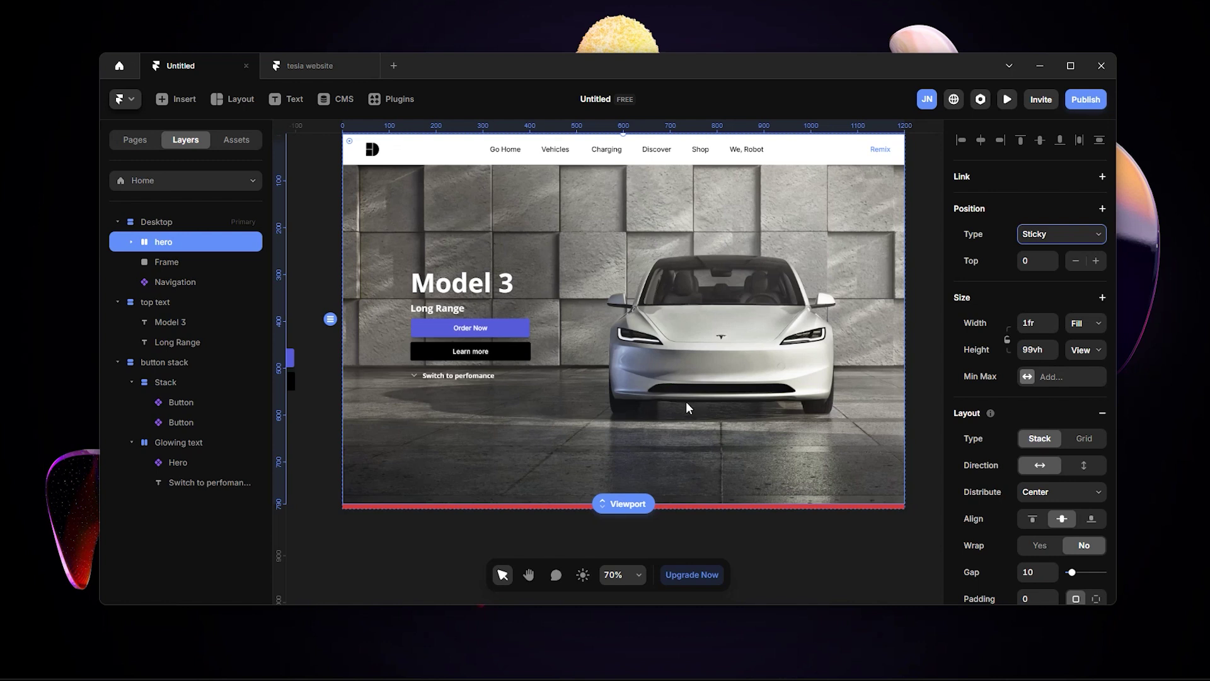
# Step: Set the Desktop breakpoint's overflow to Visible
pyautogui.click(190, 223)
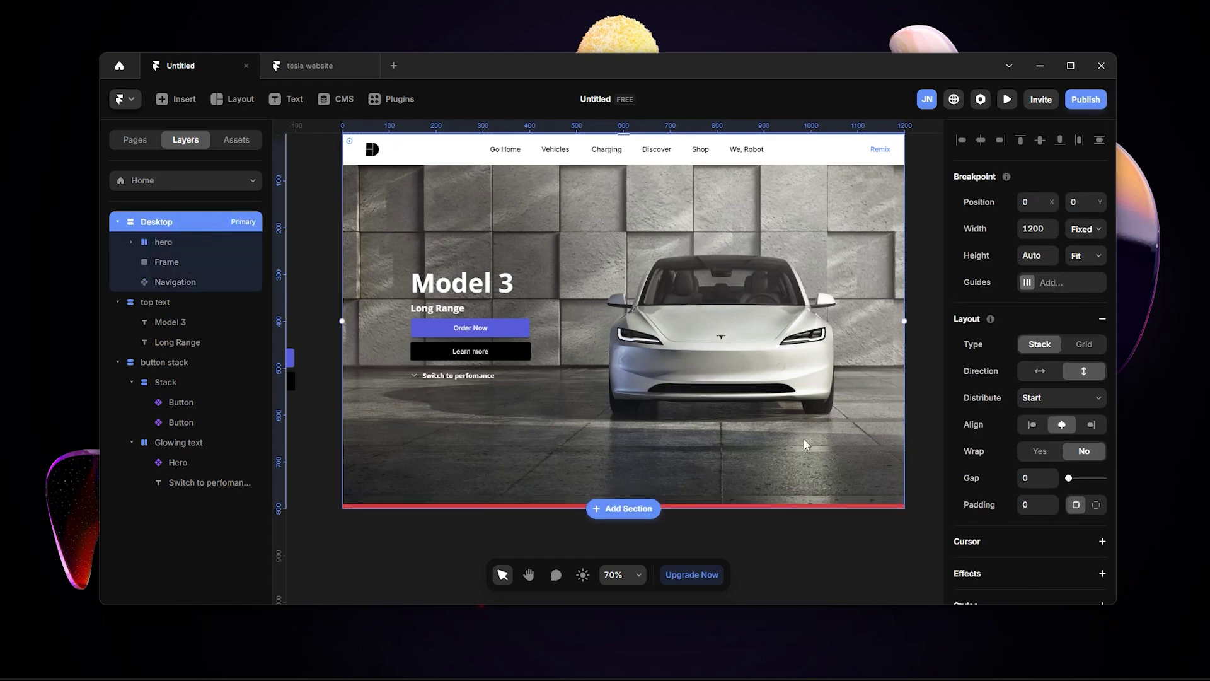
pyautogui.scroll(-3, 1071, 508)
pyautogui.click(1046, 513)
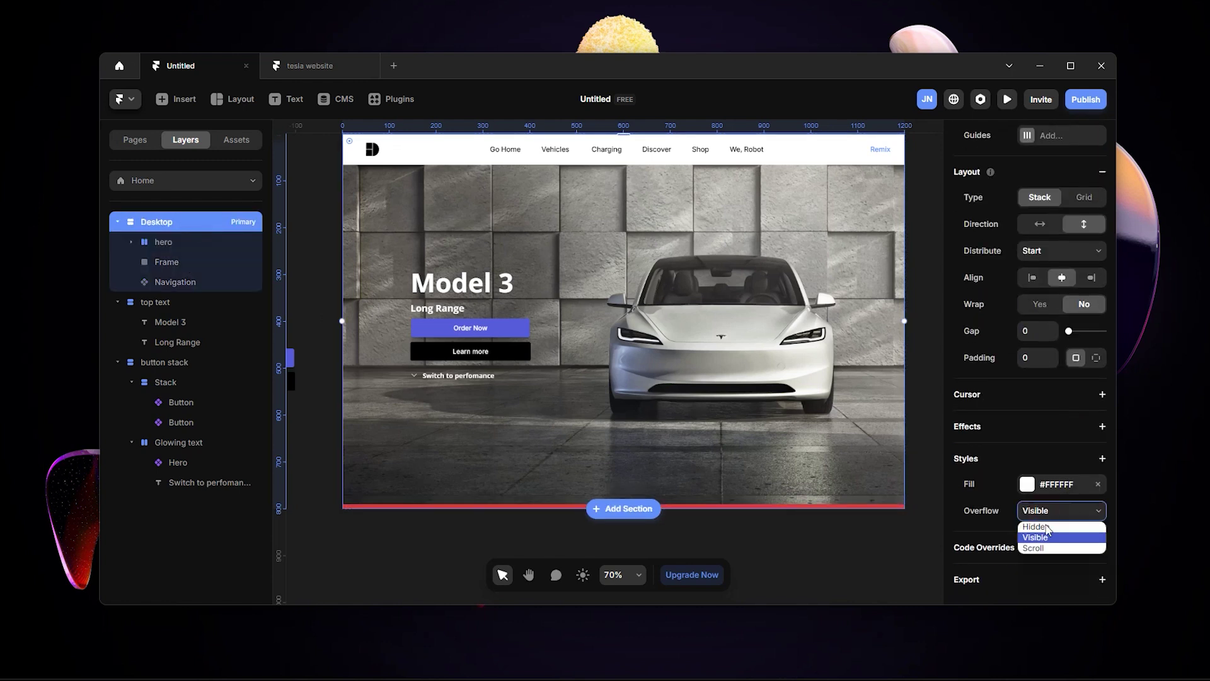
pyautogui.click(1045, 539)
pyautogui.scroll(3, 591, 273)
pyautogui.scroll(-2, 592, 273)
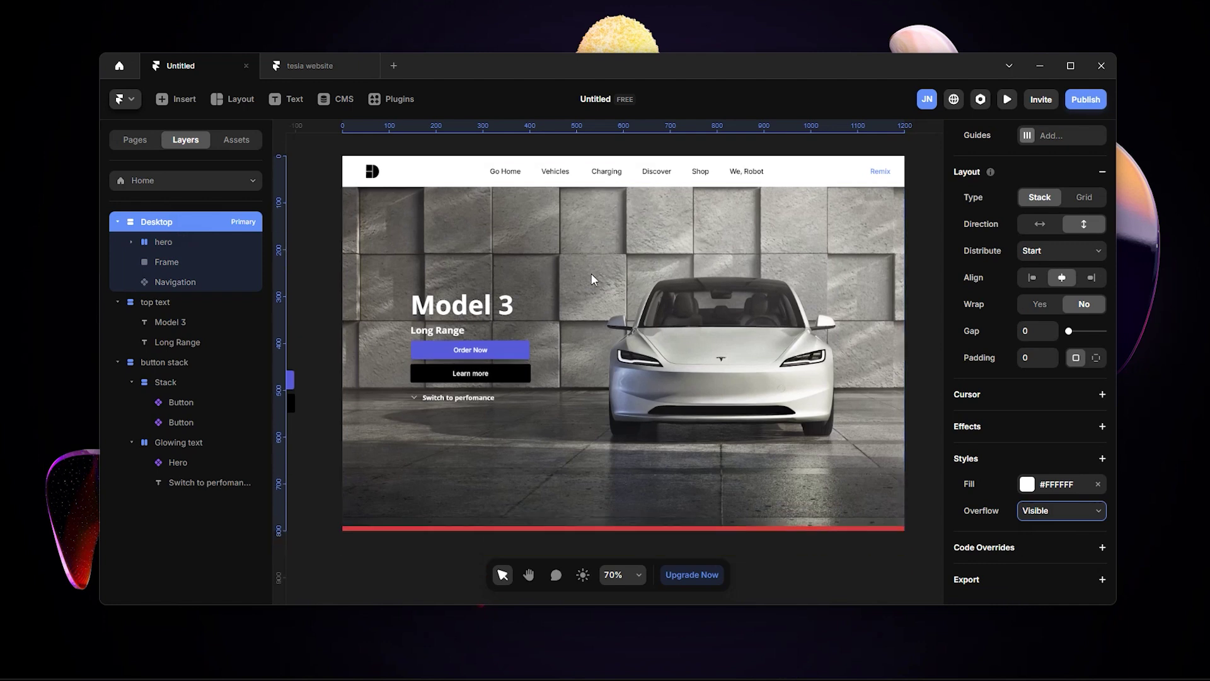
pyautogui.scroll(1, 427, 185)
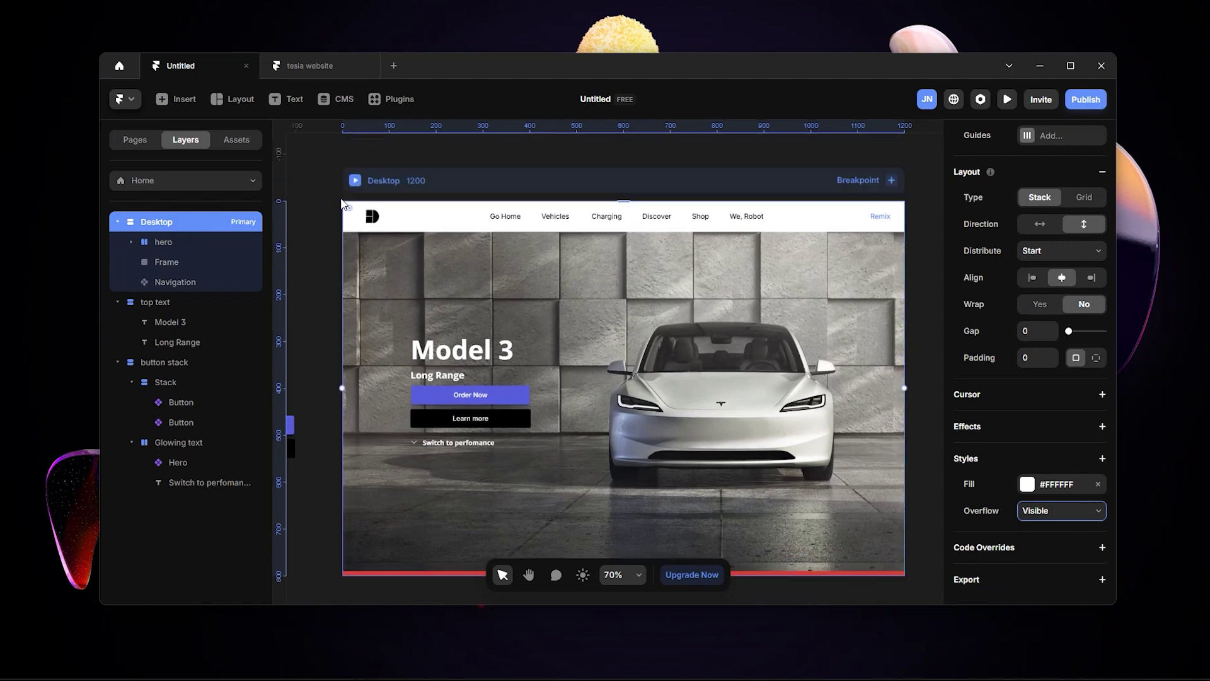
# Step: Preview the page in fullscreen to check the sticky hero, and return to the canvas
pyautogui.hotkey('ctrl', 'p')
pyautogui.click(235, 99)
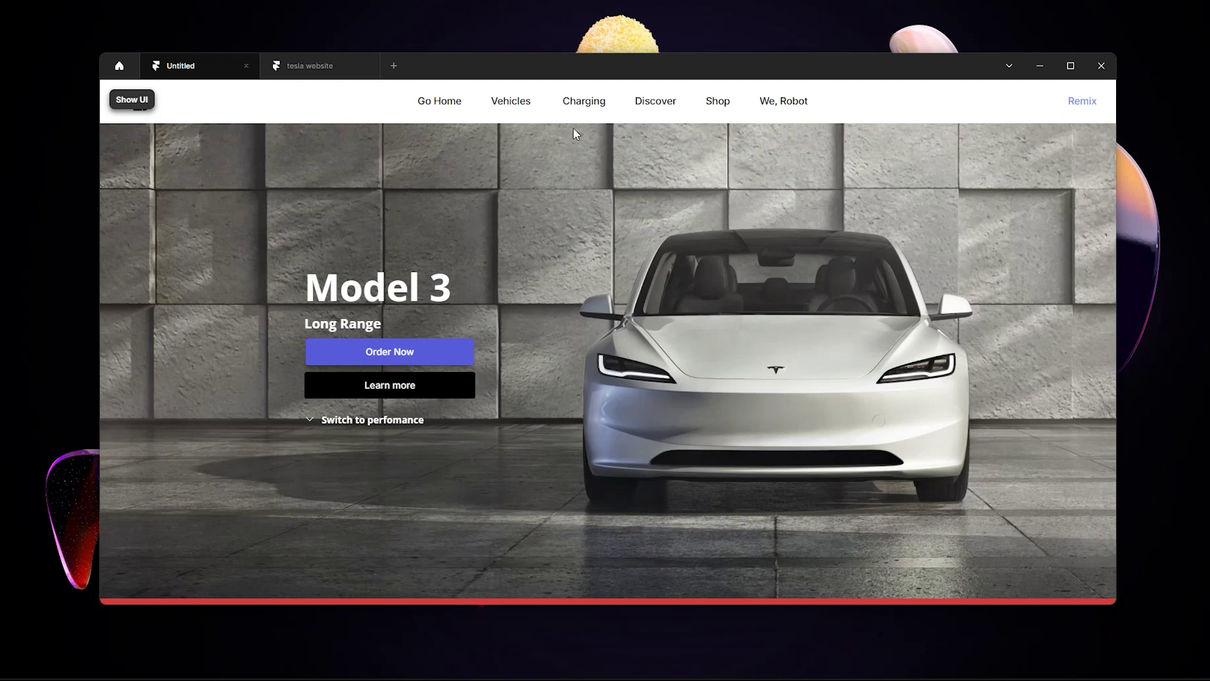
pyautogui.click(131, 99)
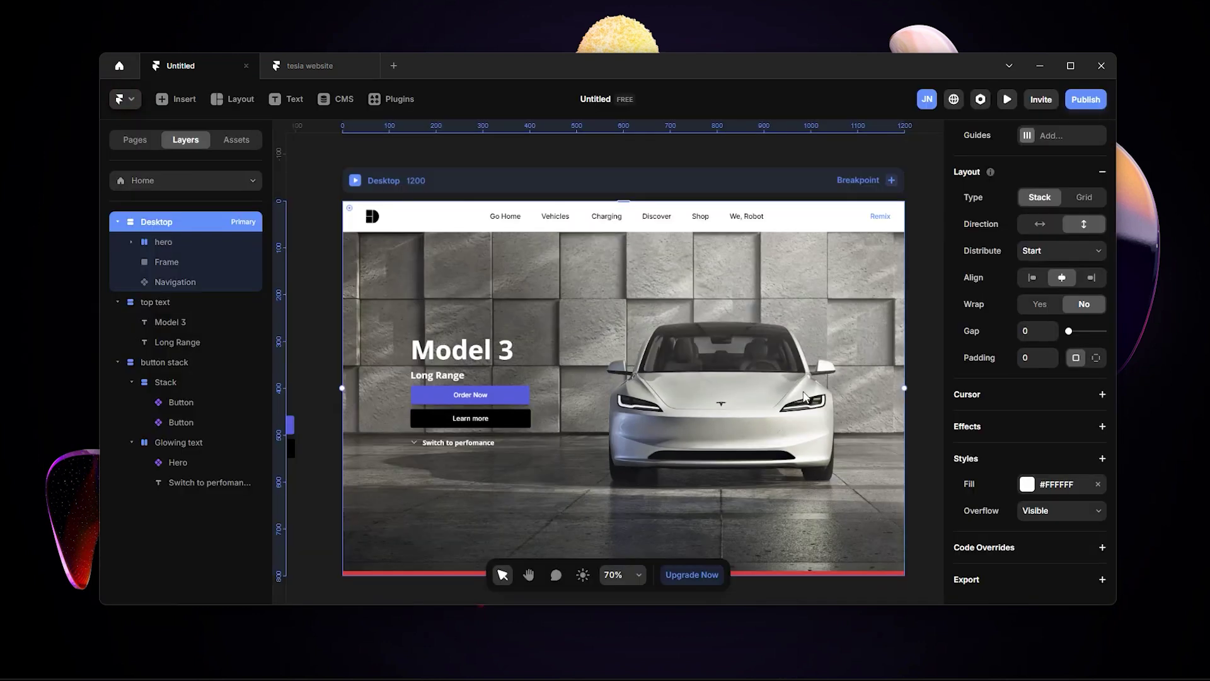
# Step: Set the hero frame's height to 100vh, and check the result in a fullscreen preview
pyautogui.click(189, 242)
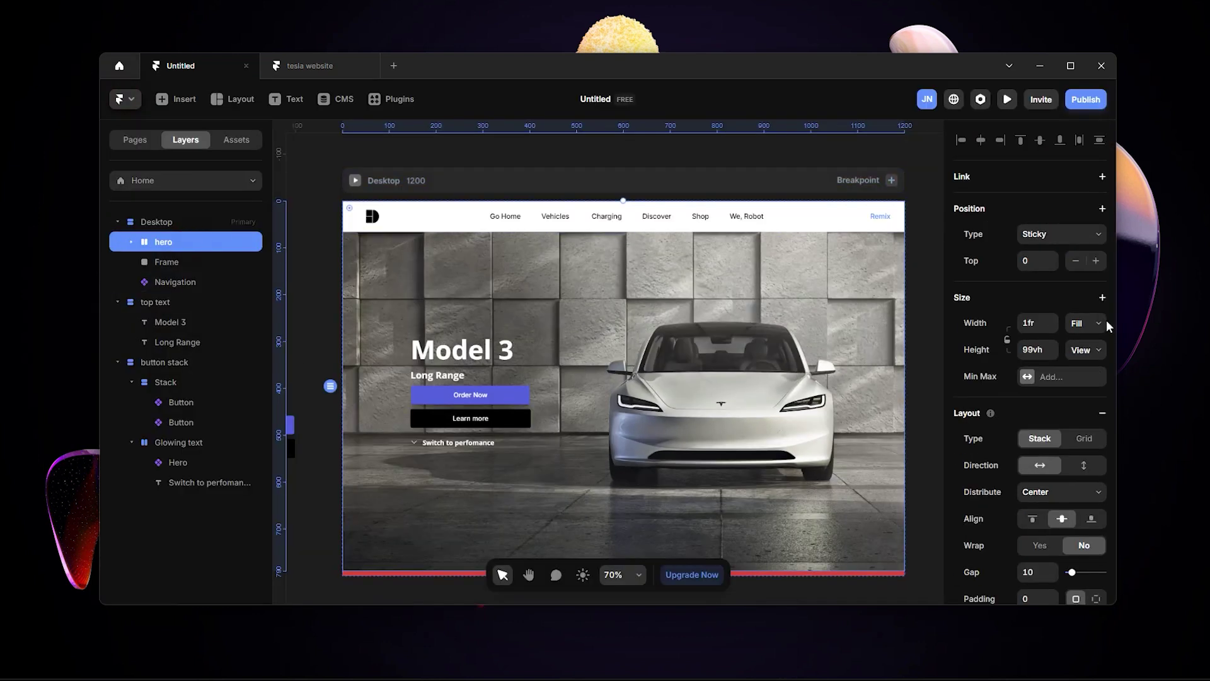
pyautogui.click(1052, 346)
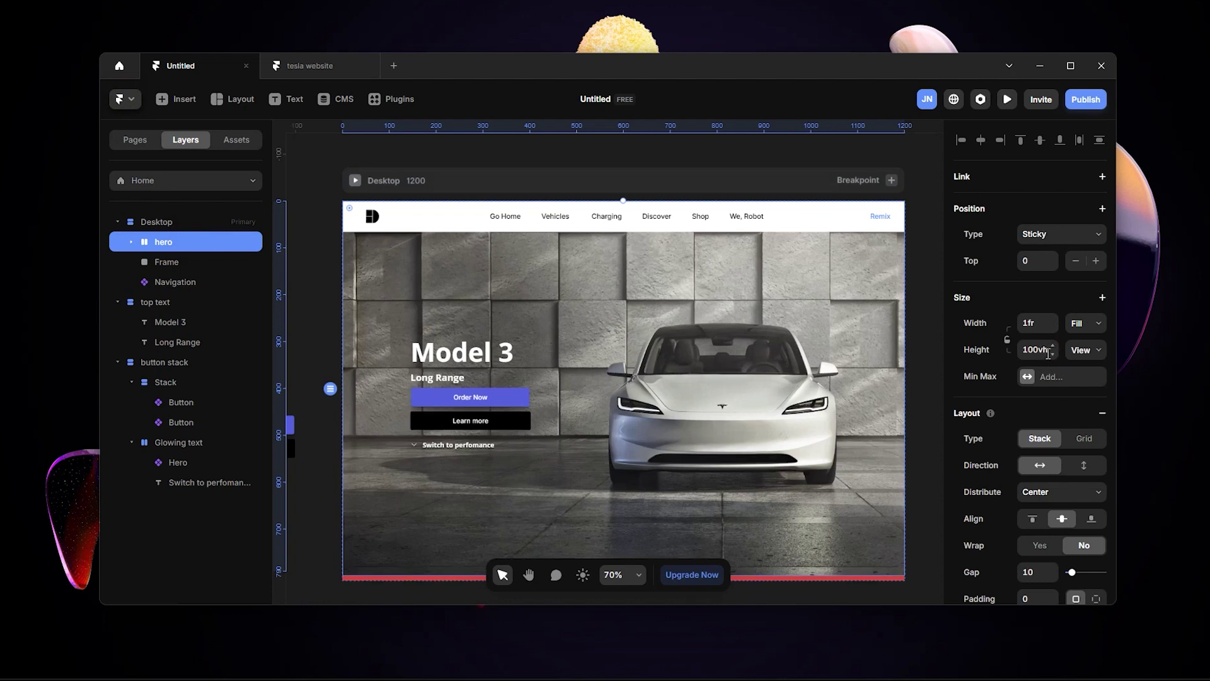
pyautogui.click(354, 180)
pyautogui.click(241, 101)
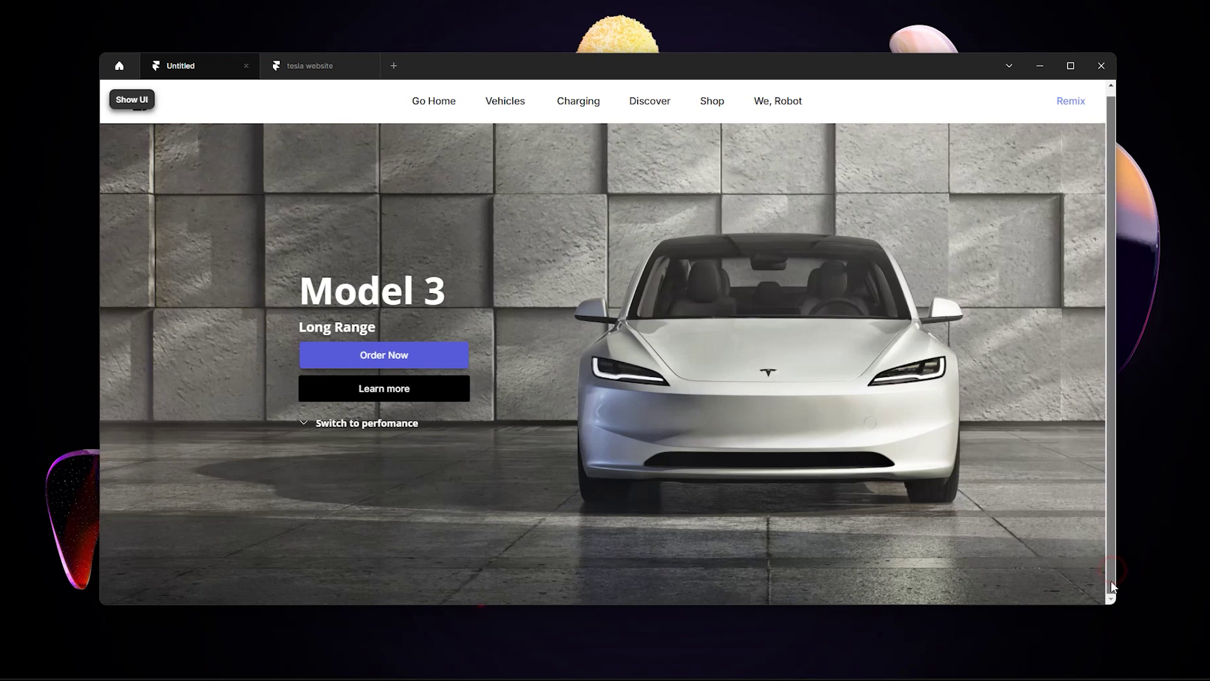
pyautogui.click(124, 100)
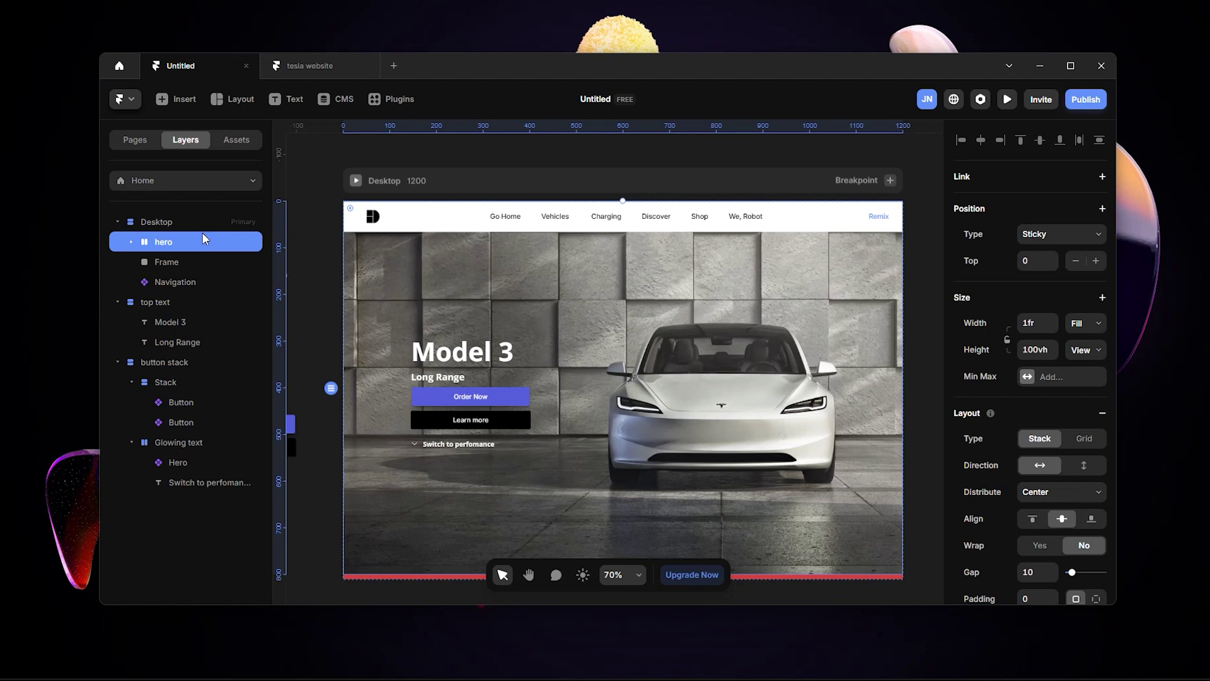
# Step: Turn the hero frame into a component named hero, and add a second variant beside the primary one
pyautogui.hotkey('ctrl', 'alt', 'k')
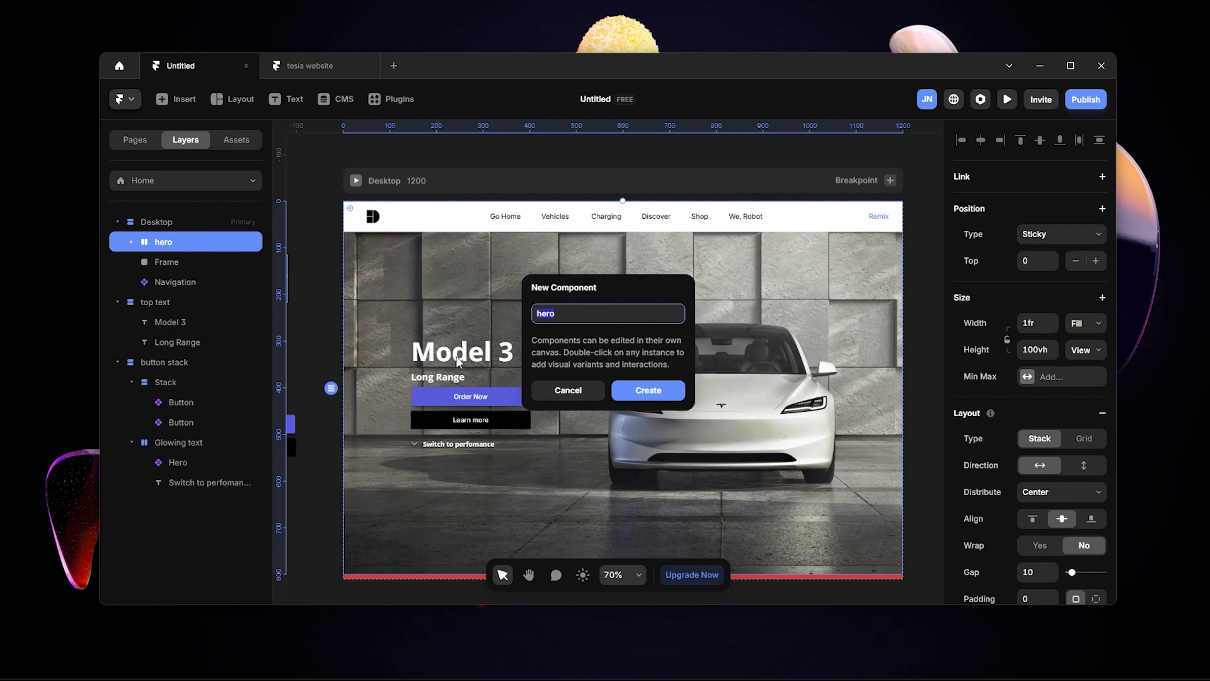
pyautogui.click(647, 390)
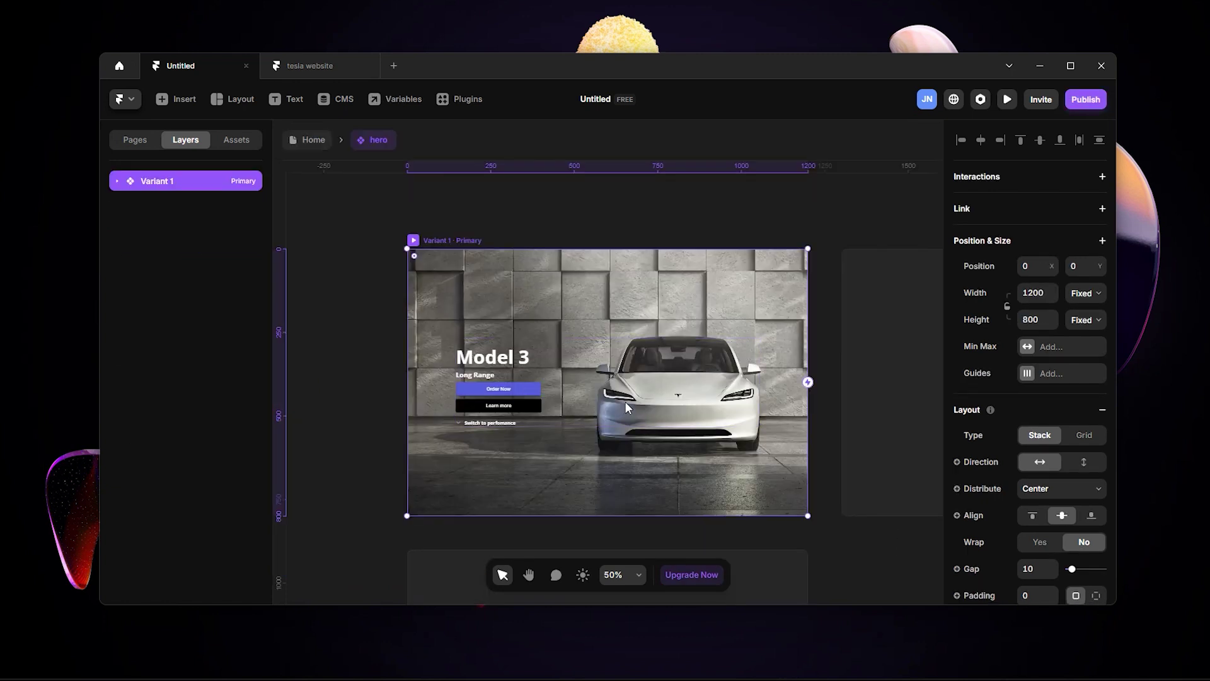
pyautogui.scroll(-3, 695, 406)
pyautogui.hscroll(2, 891, 397)
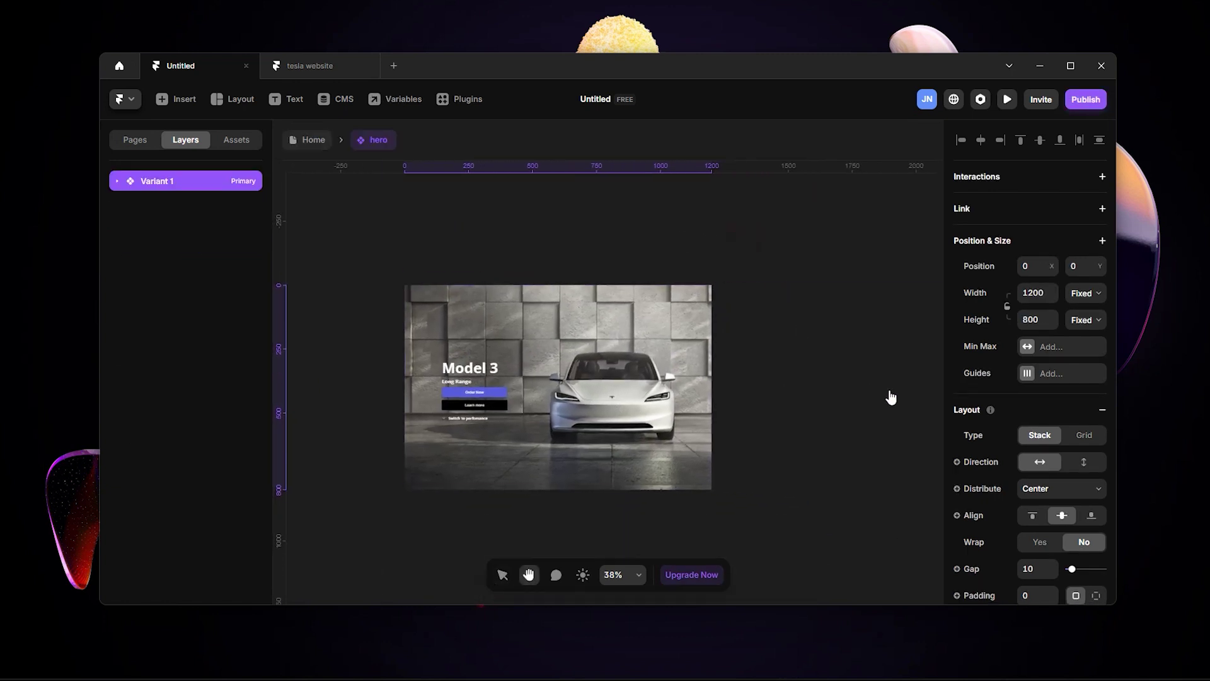
pyautogui.click(891, 383)
pyautogui.moveTo(565, 235)
pyautogui.mouseDown()
pyautogui.moveTo(762, 228)
pyautogui.moveTo(542, 229)
pyautogui.mouseUp()
pyautogui.press('v')
pyautogui.doubleClick(672, 403)
pyautogui.press('Escape')
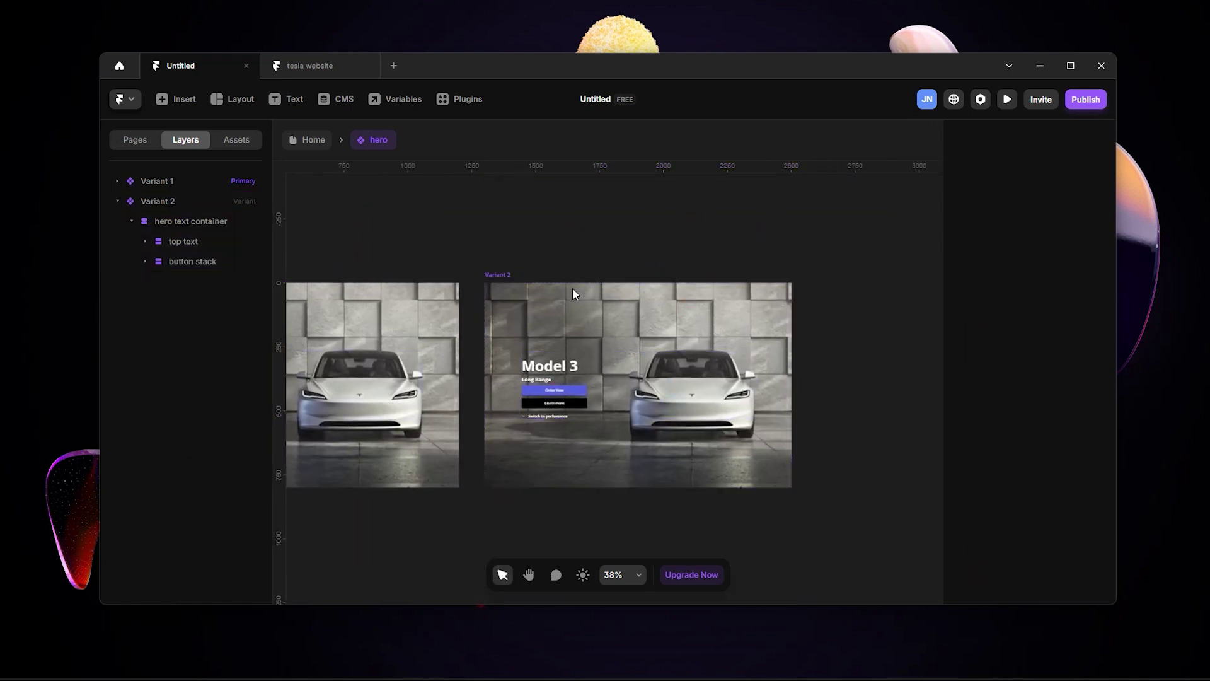
# Step: Replace Variant 2's background image with Model-3-Choose-Performance-Desktop-LHD
pyautogui.click(504, 274)
pyautogui.scroll(-5, 1072, 536)
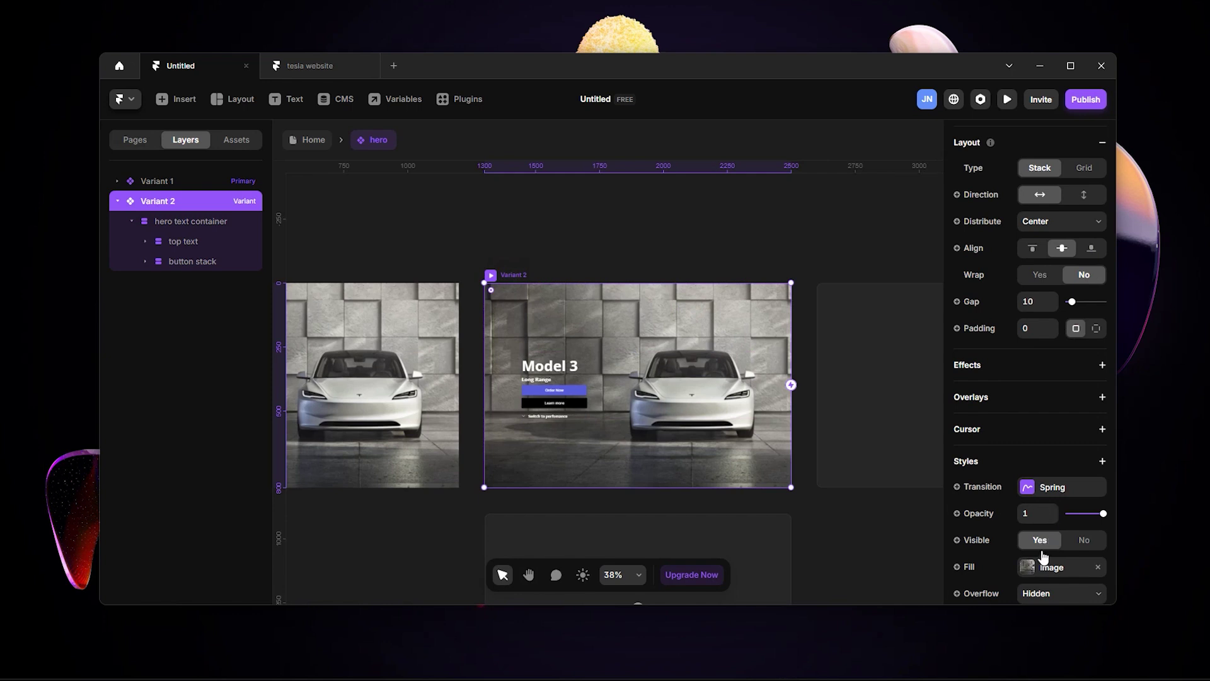
pyautogui.click(1046, 568)
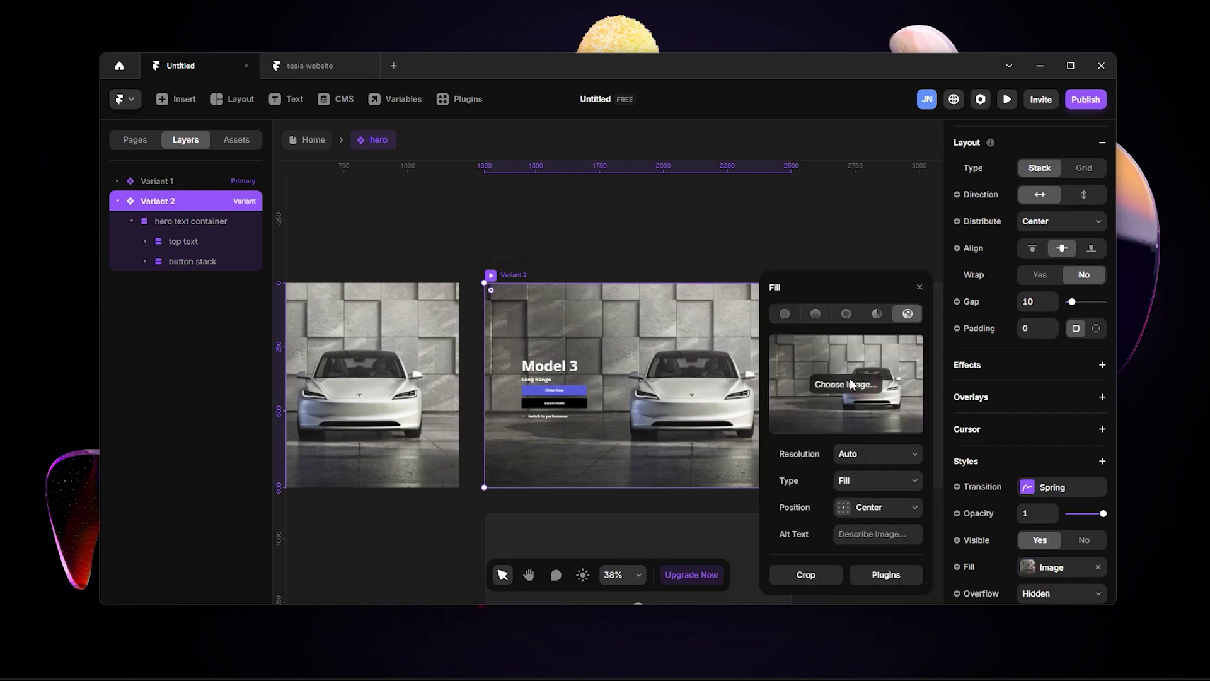
pyautogui.click(850, 383)
pyautogui.scroll(-3, 504, 252)
pyautogui.click(498, 202)
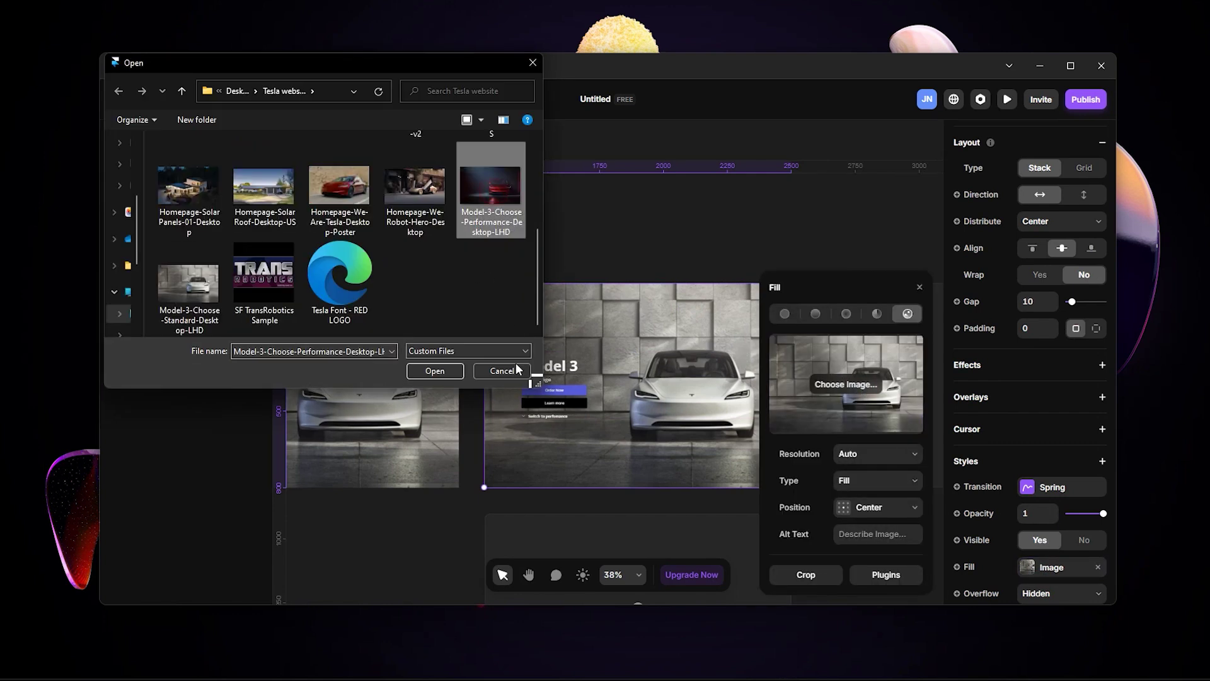
pyautogui.click(435, 370)
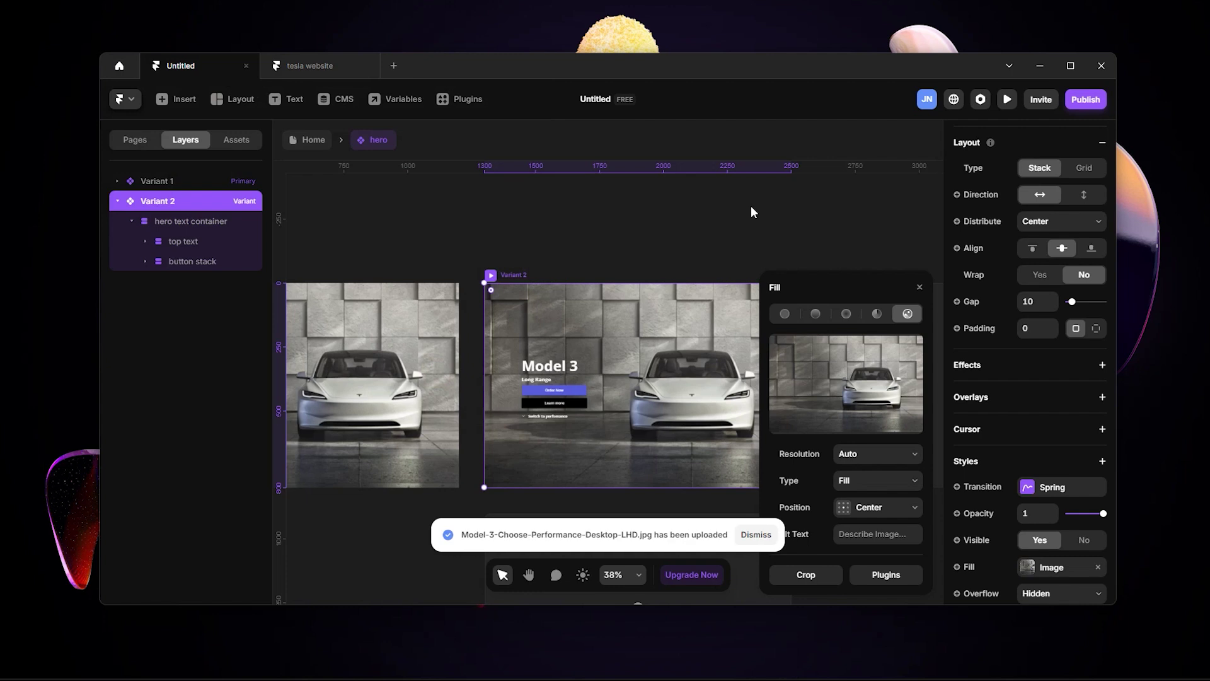
pyautogui.click(689, 193)
# Step: Select the Glowing text stack in Variant 2 and collapse its layers
pyautogui.hscroll(-5, 655, 188)
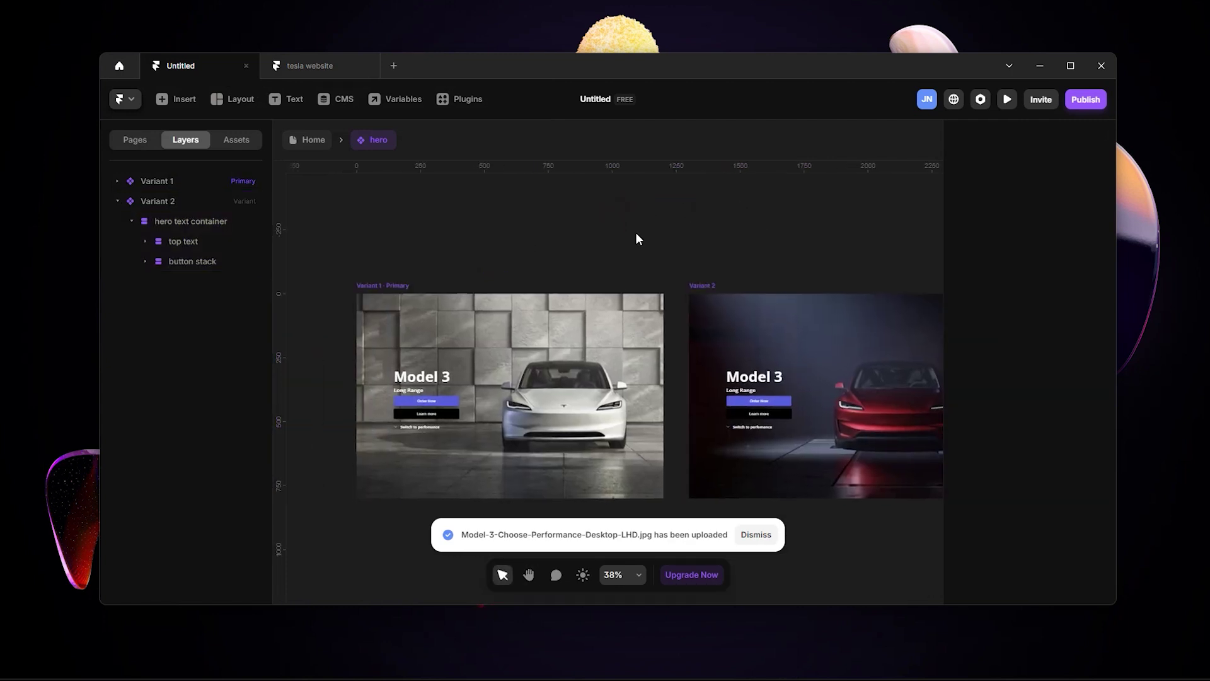
pyautogui.scroll(2, 565, 412)
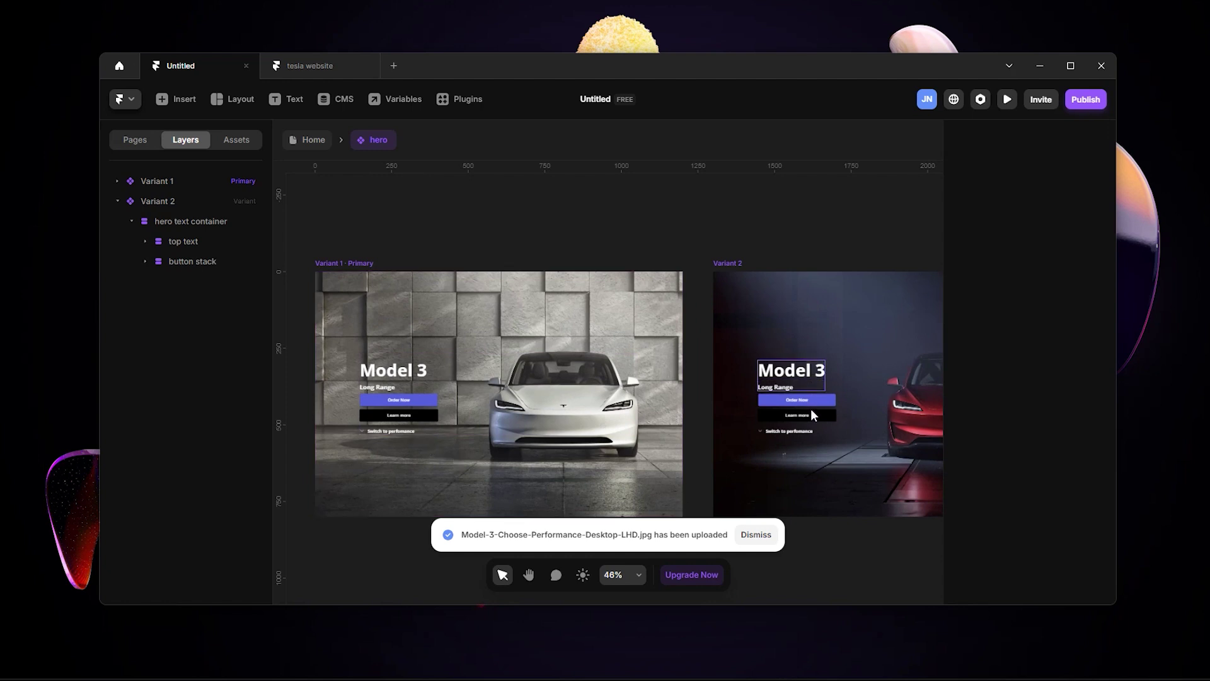
pyautogui.click(769, 430)
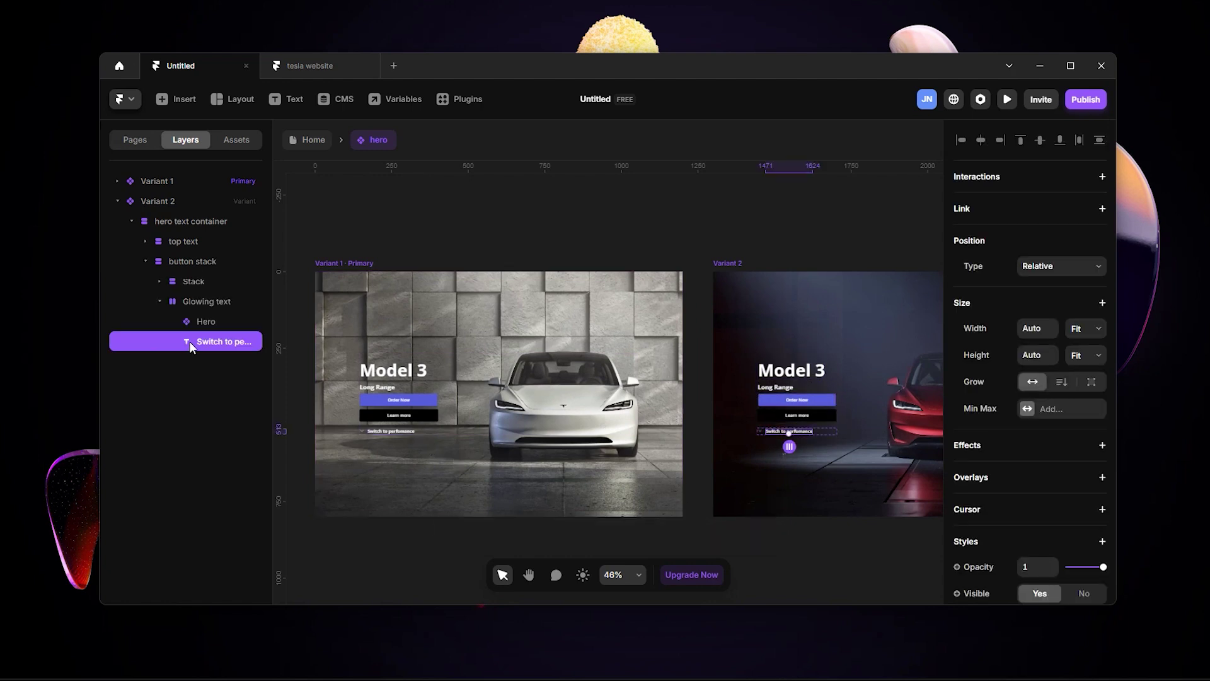
pyautogui.click(179, 303)
pyautogui.click(162, 301)
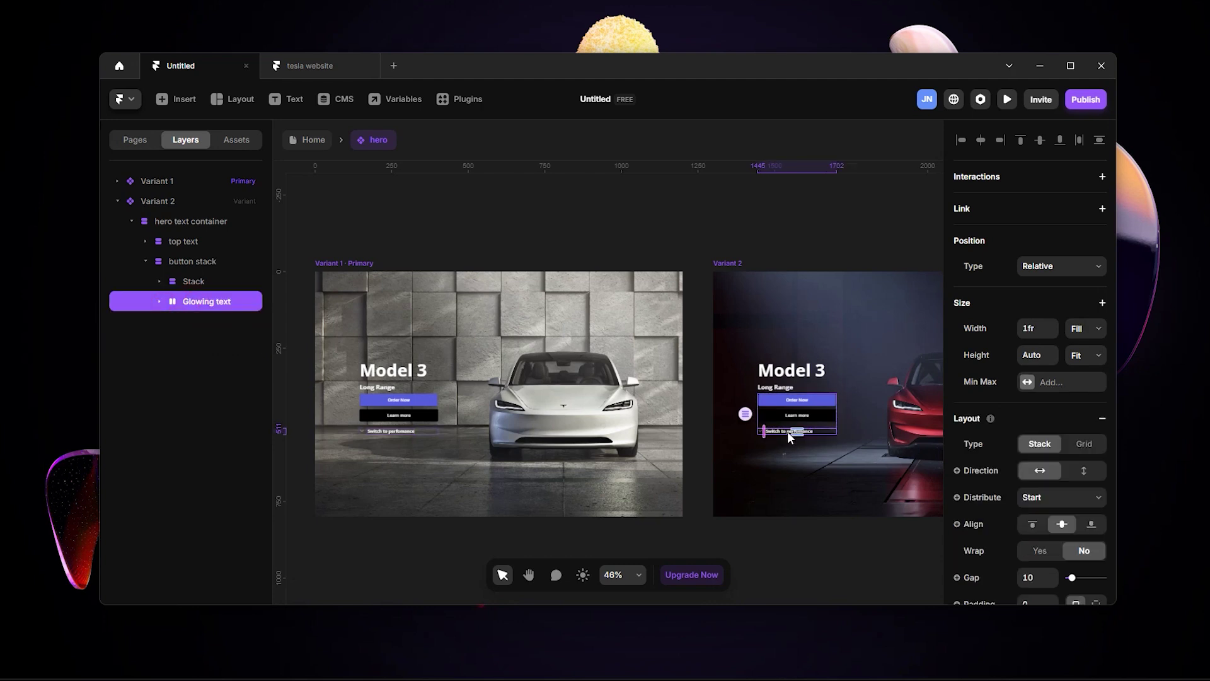
# Step: Replace the Long Range subtitle in Variant 2 with OP, and check the reference wording on Tesla's Model 3 page in the browser
pyautogui.scroll(3, 788, 431)
pyautogui.click(766, 370)
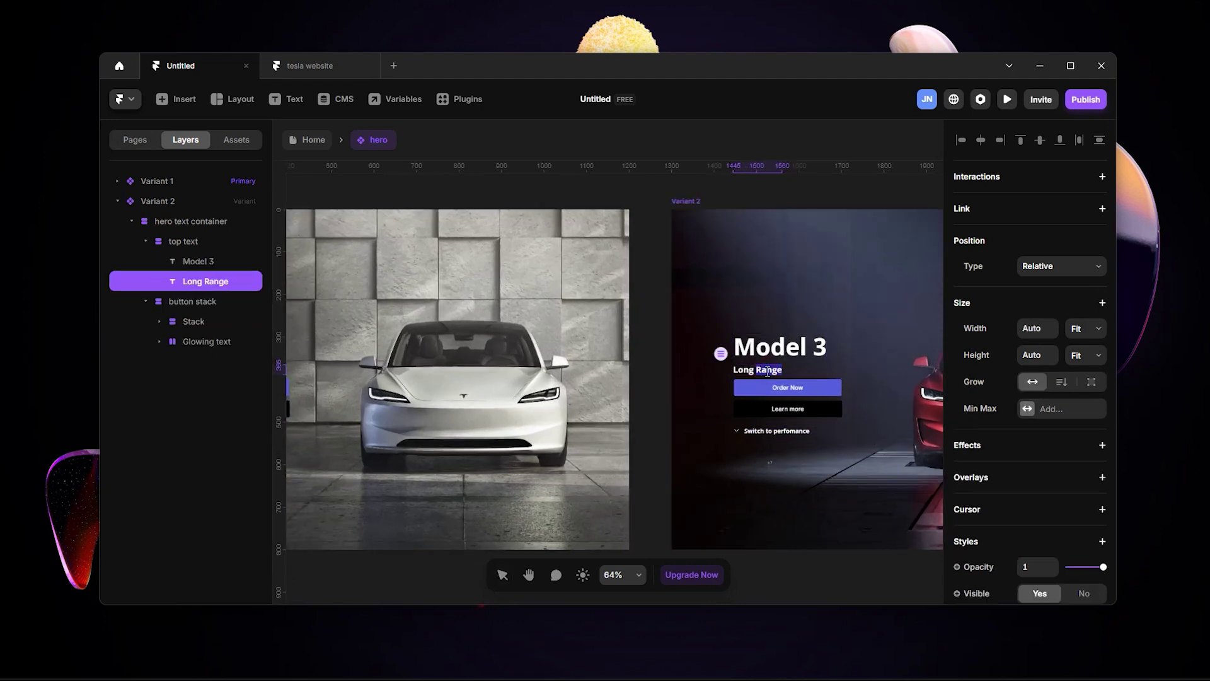
pyautogui.doubleClick(767, 371)
pyautogui.write('OP')
pyautogui.moveTo(532, 664)
pyautogui.click(664, 577)
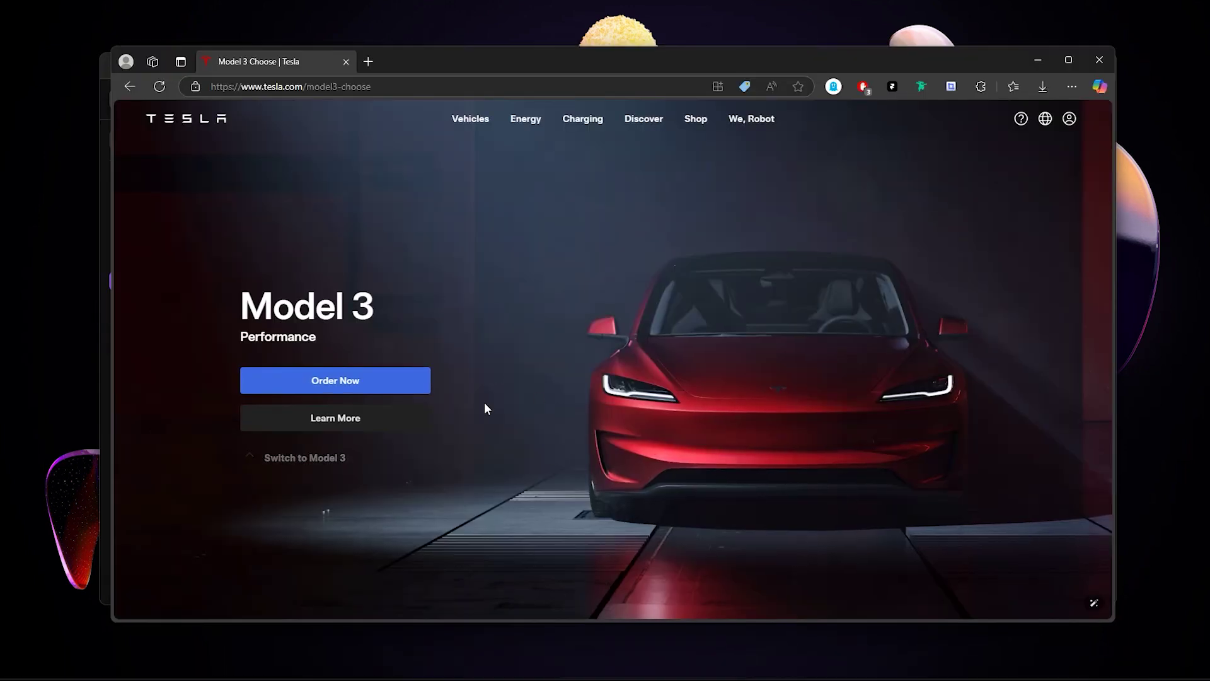
pyautogui.click(1037, 61)
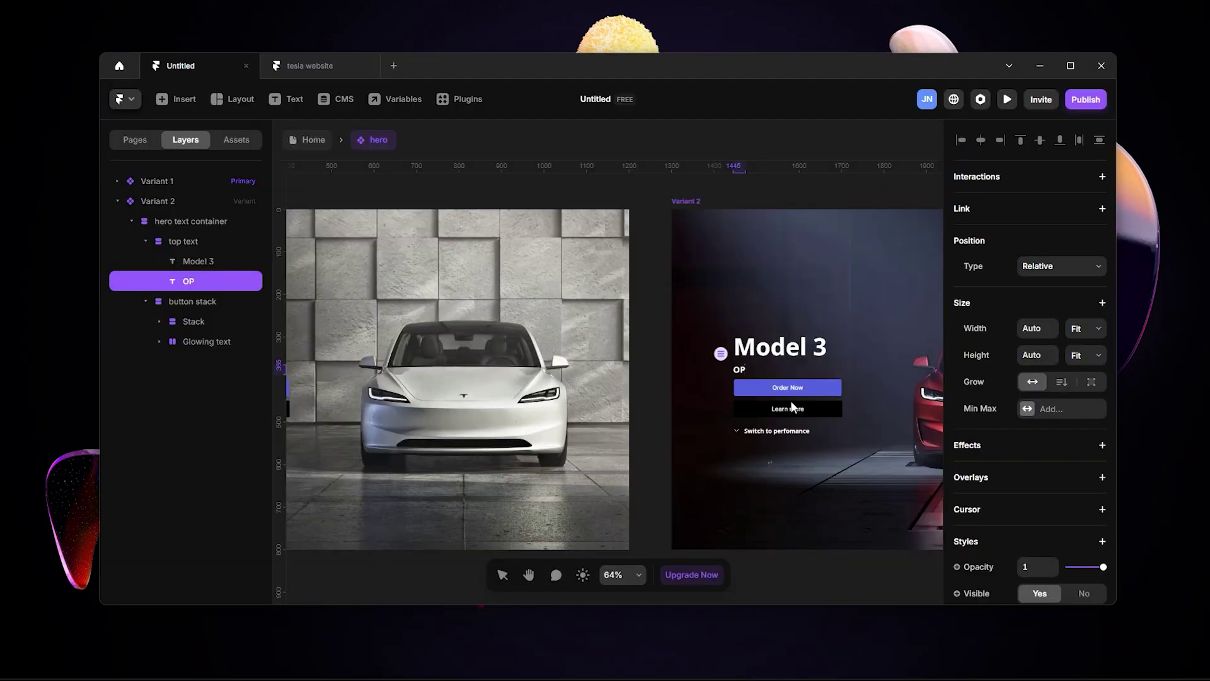
# Step: Change the subtitle under the Model 3 heading in Variant 2 to Performance
pyautogui.press('BackSpace')
pyautogui.press('BackSpace')
pyautogui.write('pdt')
pyautogui.press('BackSpace')
pyautogui.press('BackSpace')
pyautogui.press('BackSpace')
pyautogui.write('Performance')
pyautogui.press('Escape')
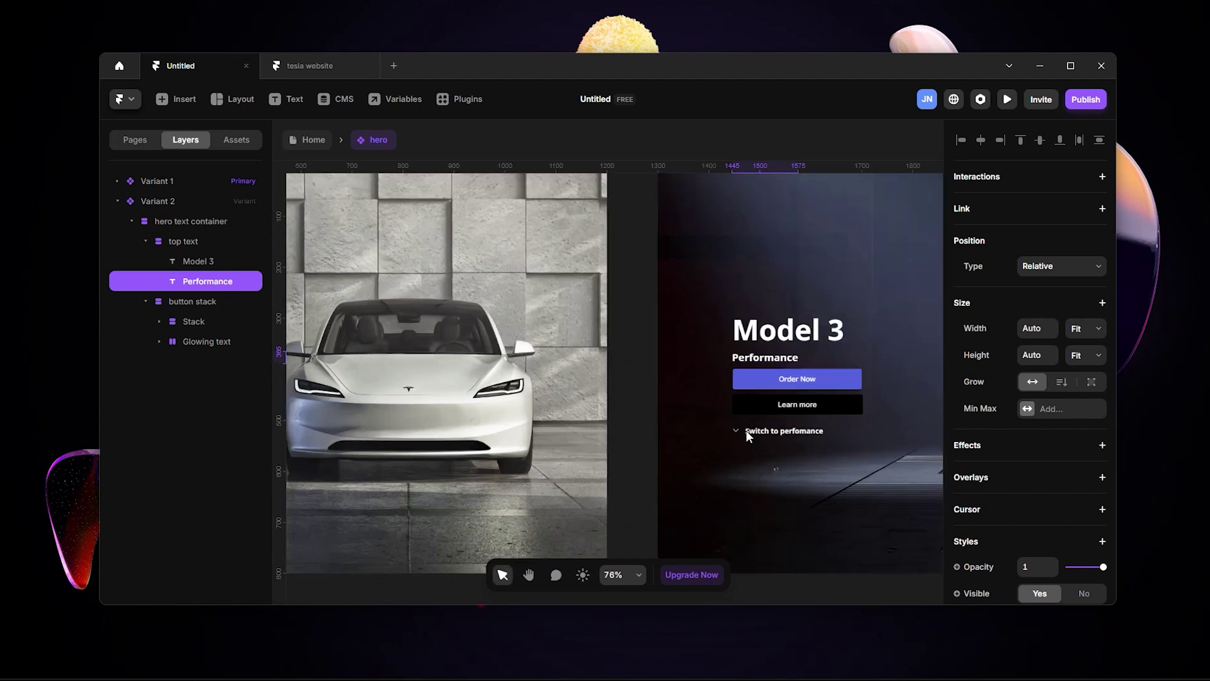
# Step: Change the chevron icon beside the switch text in Variant 2 to ChevronUp
pyautogui.scroll(5, 743, 431)
pyautogui.scroll(5, 731, 431)
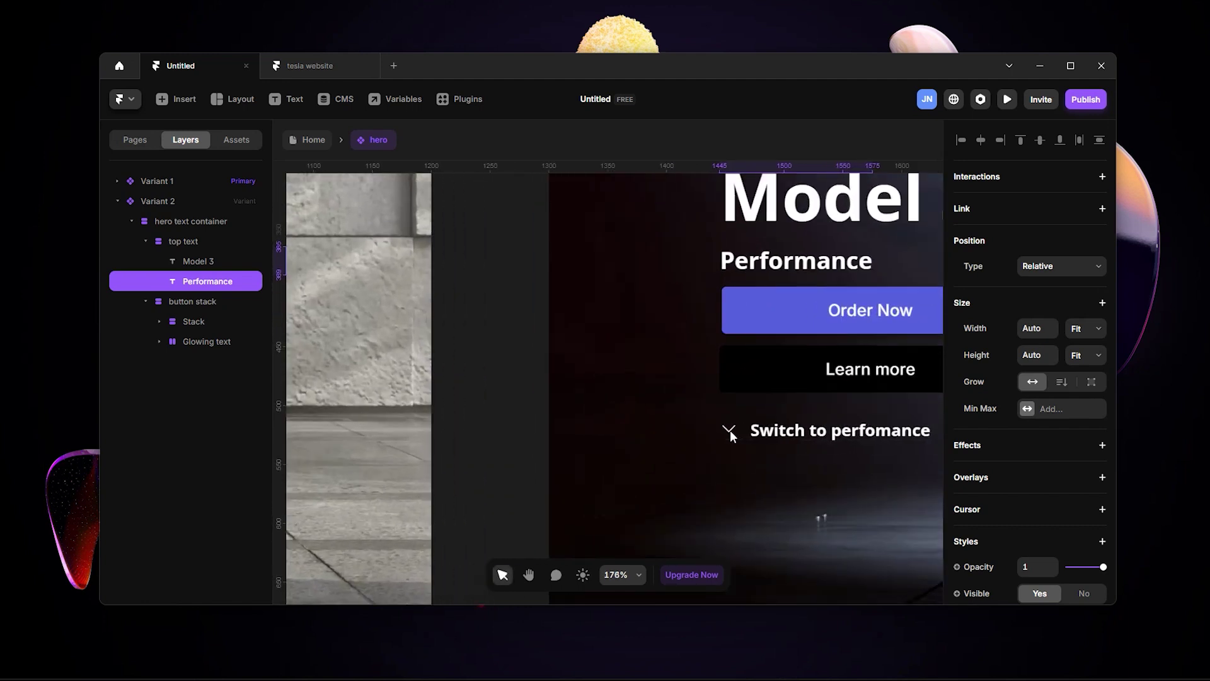
pyautogui.click(732, 429)
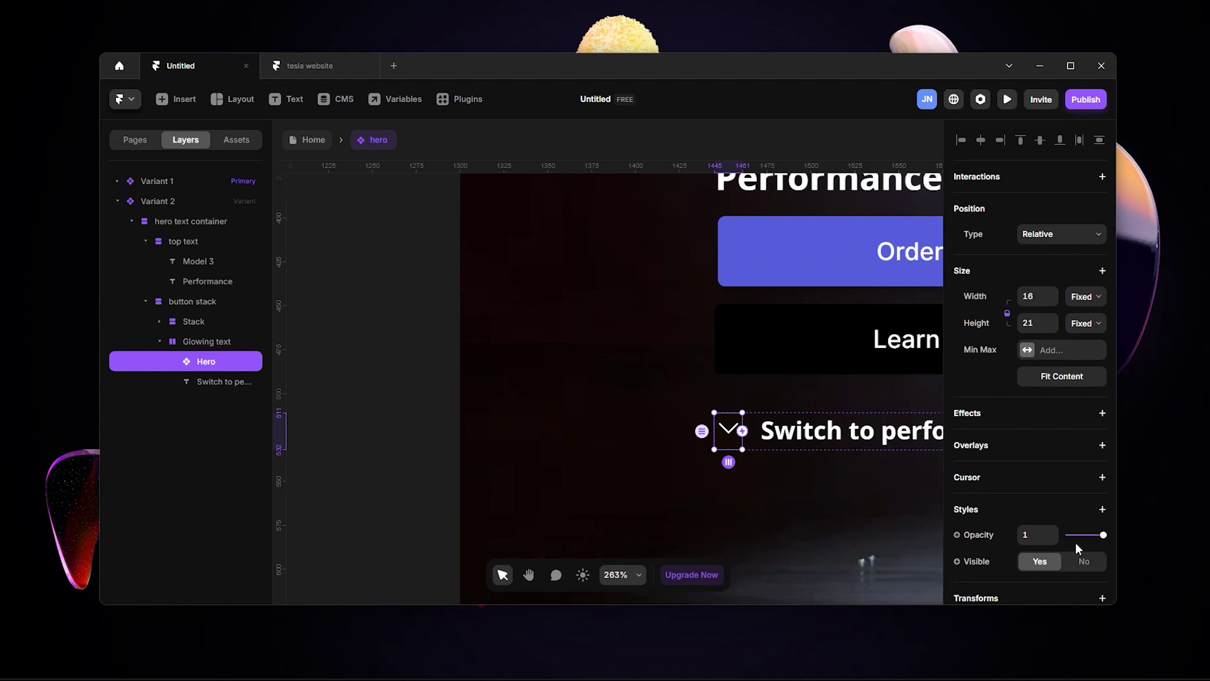
pyautogui.scroll(-3, 1062, 541)
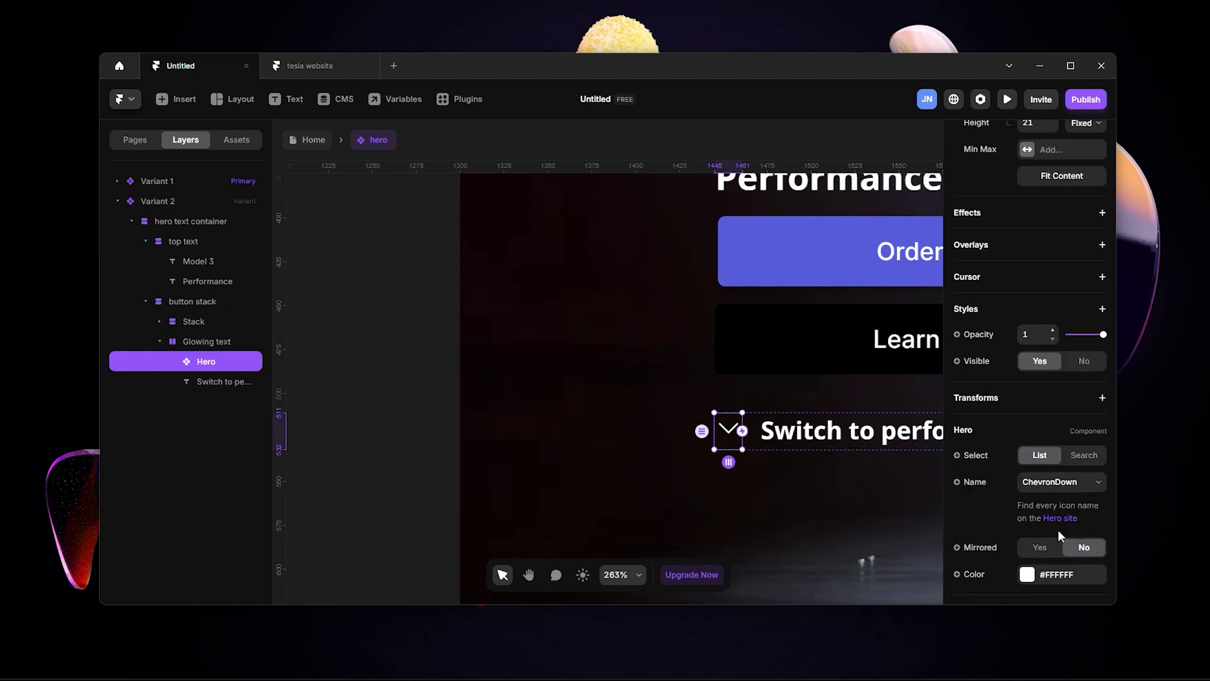
pyautogui.click(1071, 486)
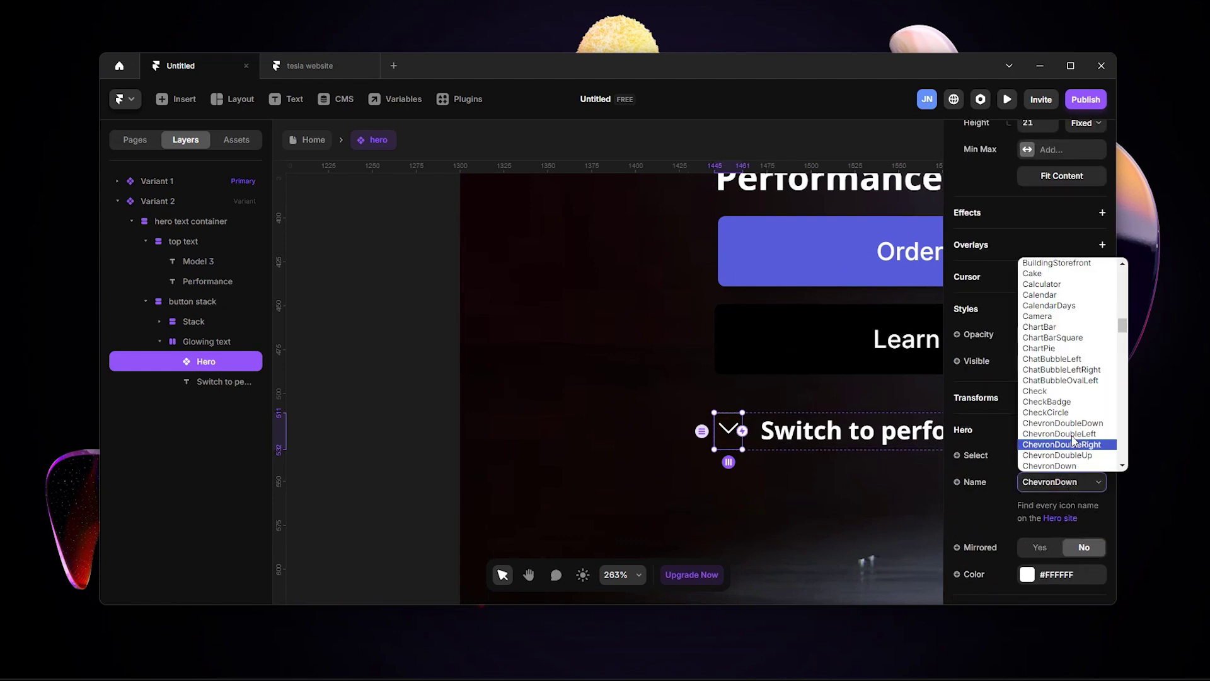
pyautogui.scroll(-2, 1079, 450)
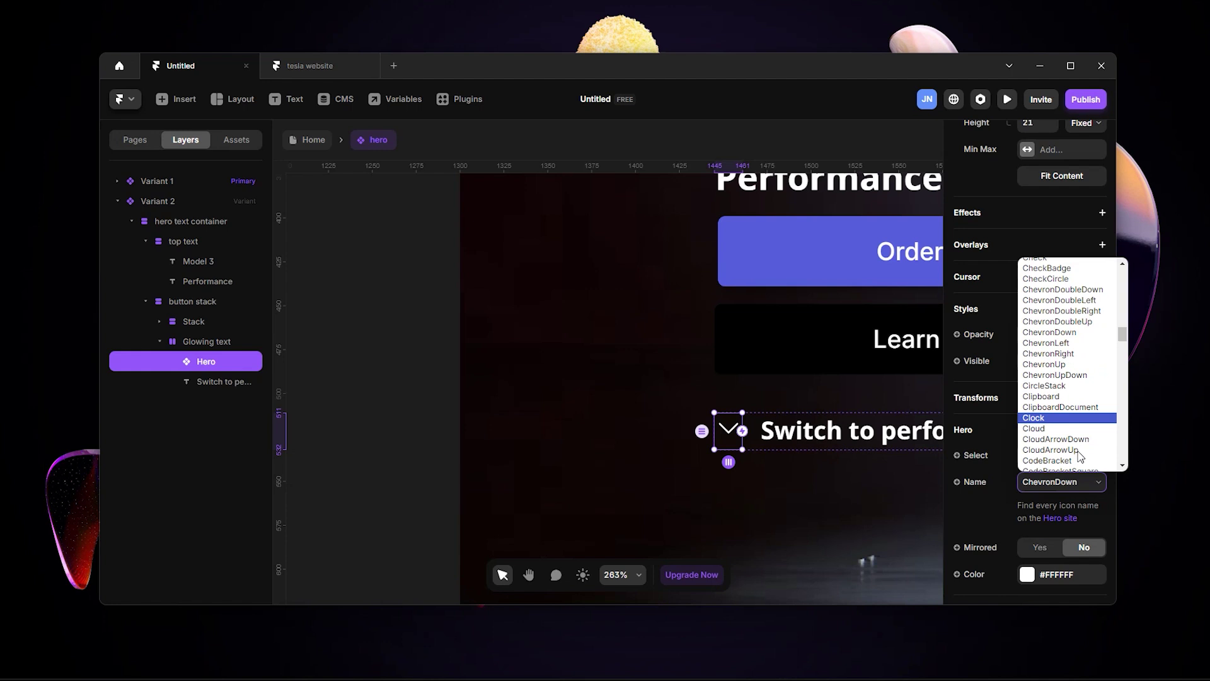
pyautogui.click(1063, 375)
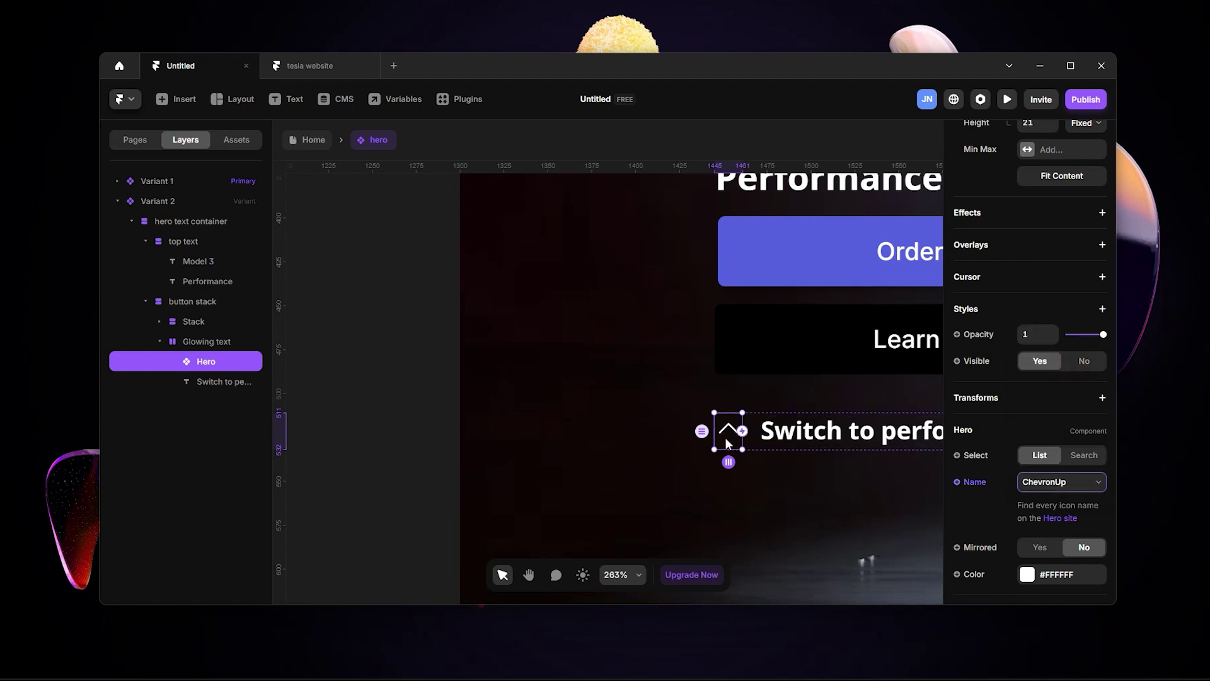
pyautogui.scroll(-6, 732, 442)
pyautogui.scroll(-2, 728, 448)
pyautogui.click(628, 364)
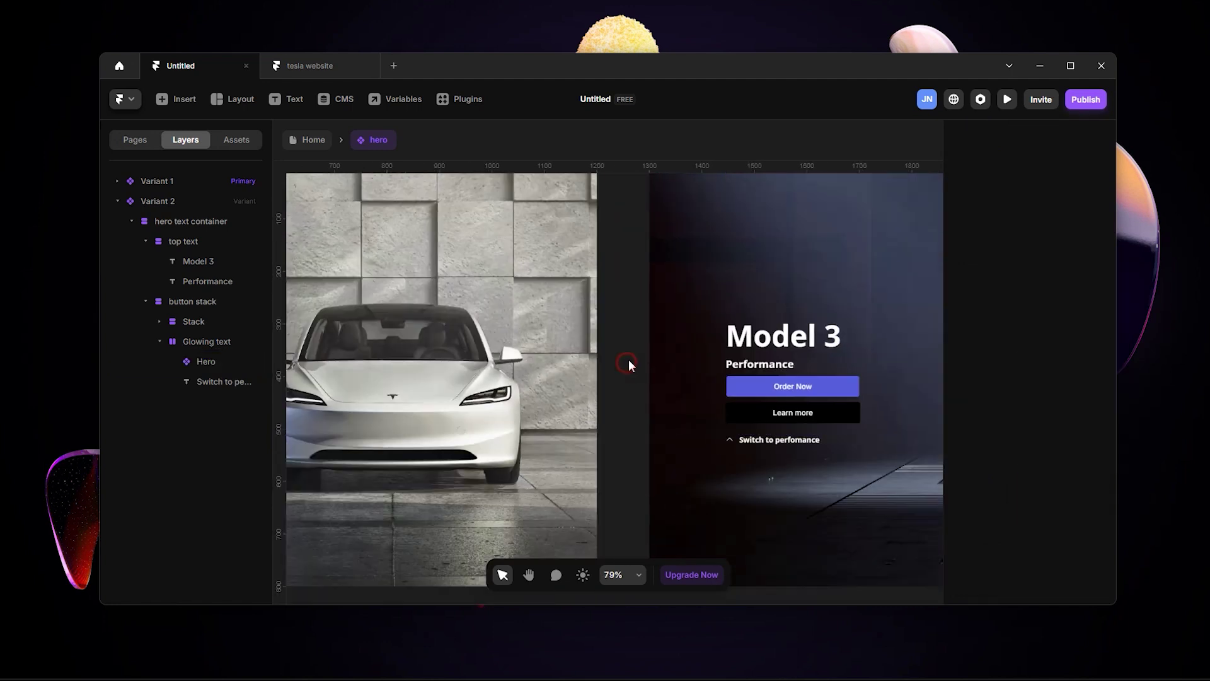
pyautogui.scroll(-4, 641, 346)
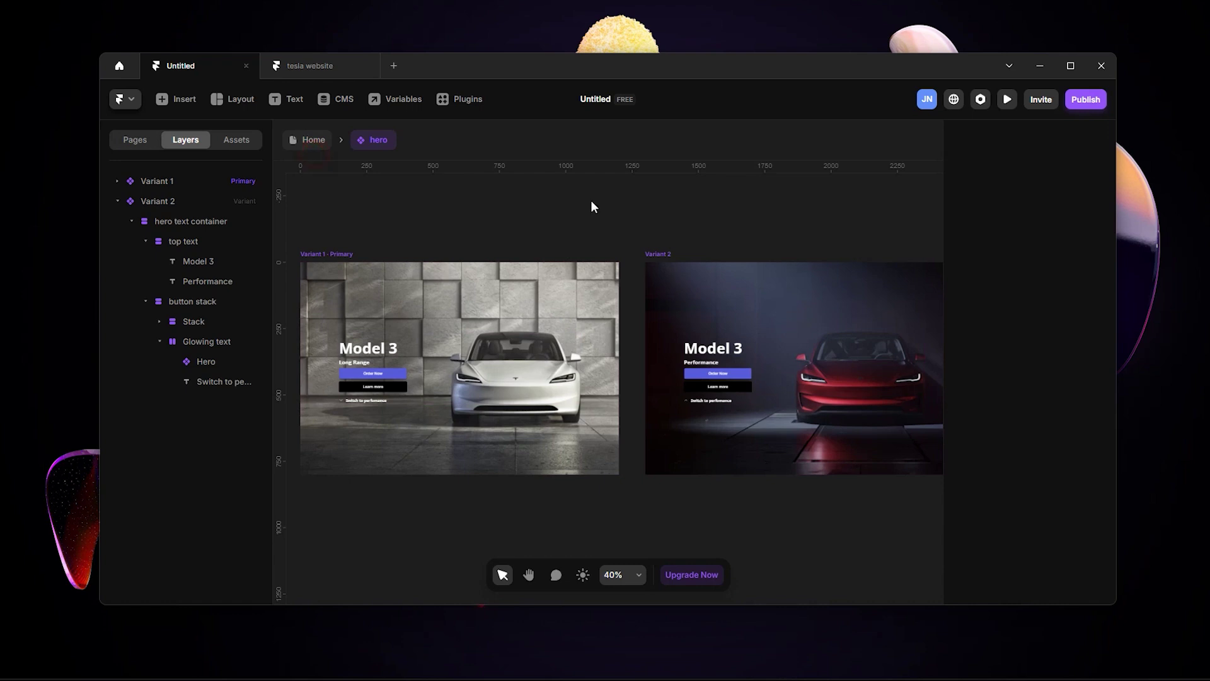
# Step: Return to the Home page and give the hero a Scroll Variant effect, triggered On Scroll downward, that switches to Variant 2
pyautogui.click(315, 141)
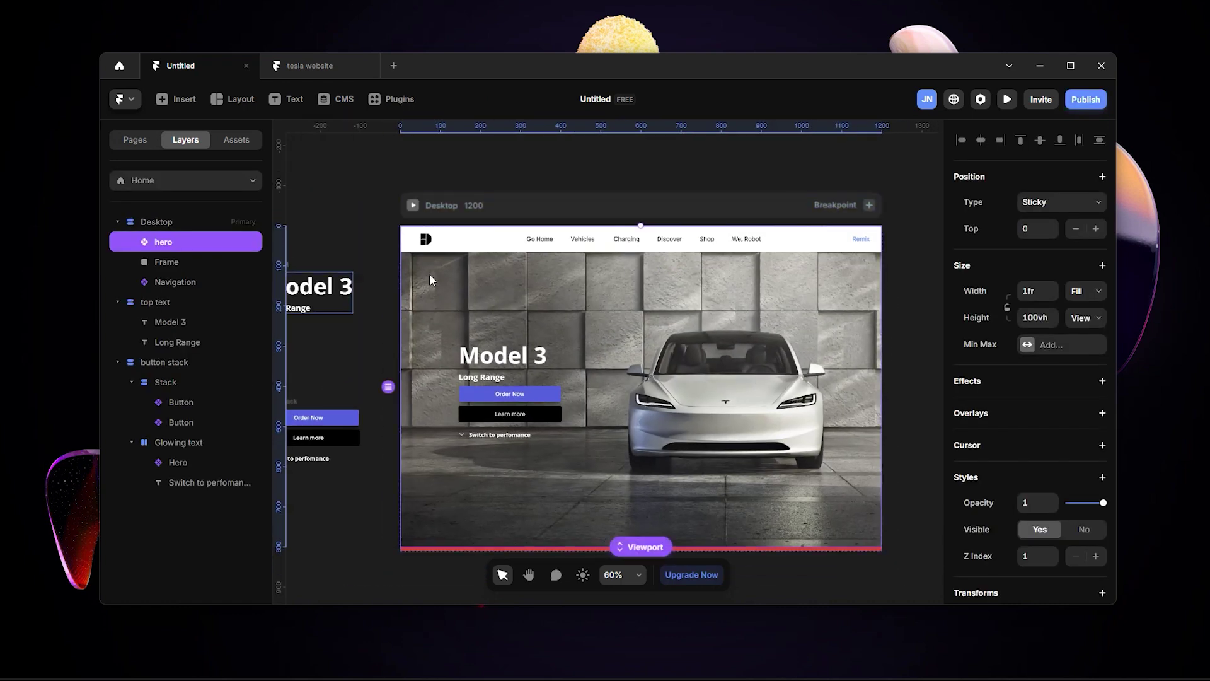
pyautogui.scroll(-3, 1081, 416)
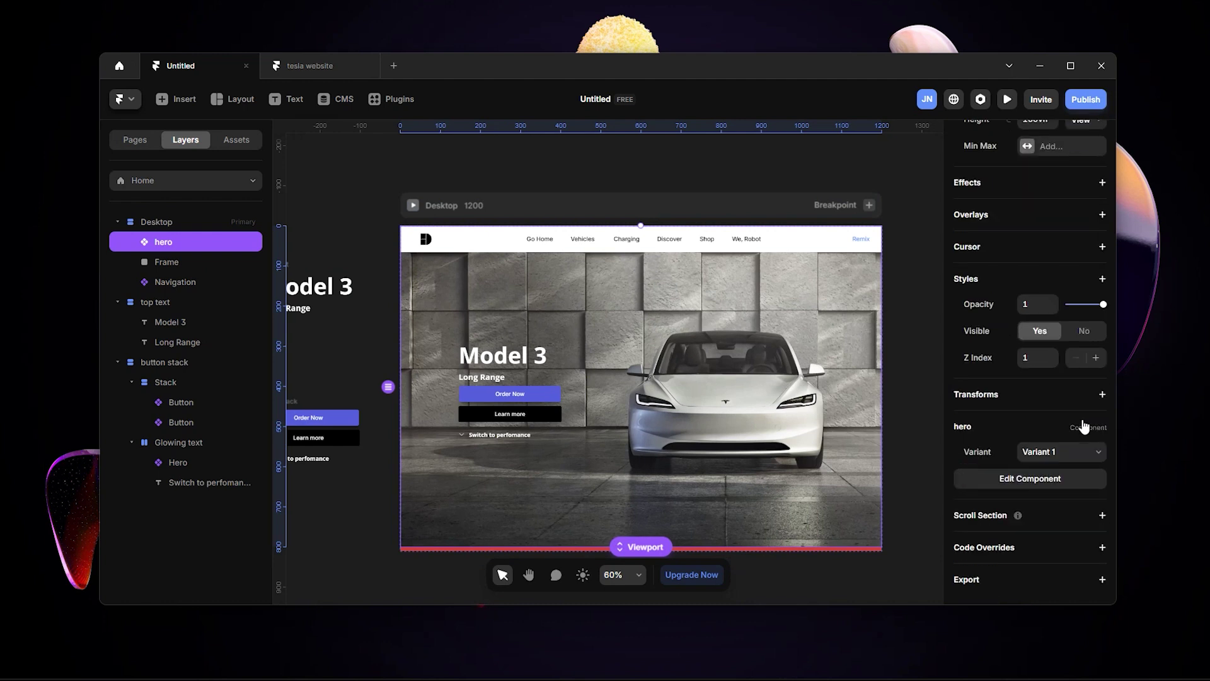
pyautogui.click(1102, 184)
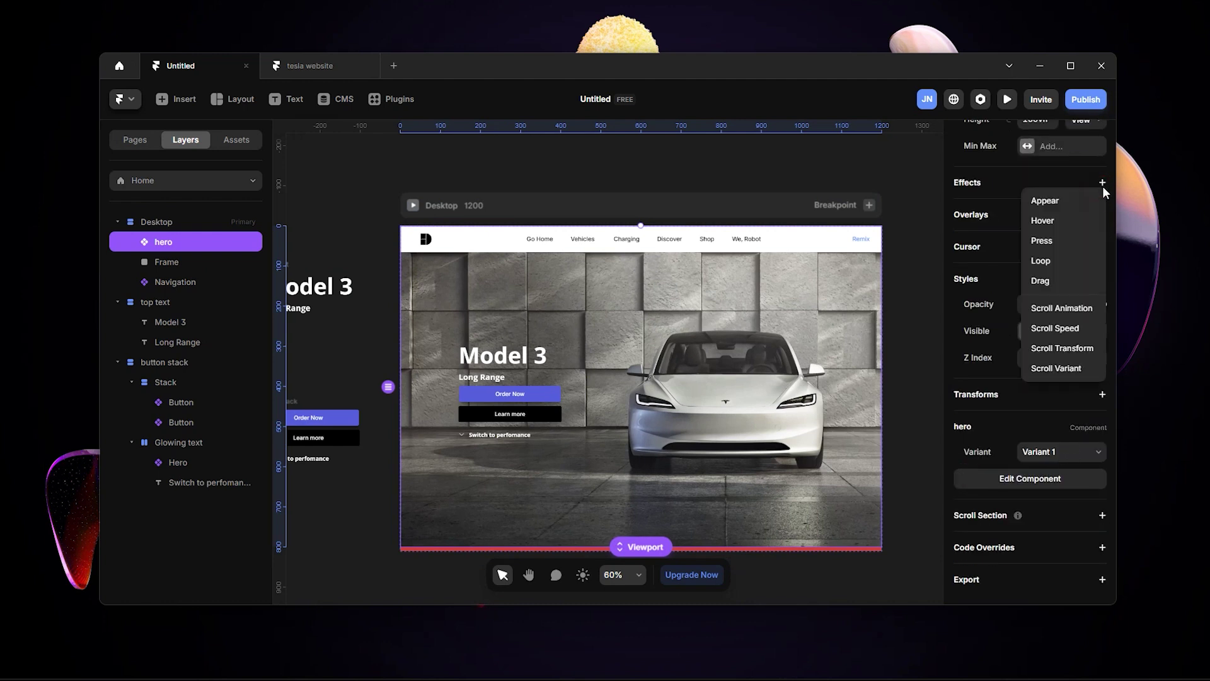
pyautogui.click(1069, 369)
pyautogui.click(882, 251)
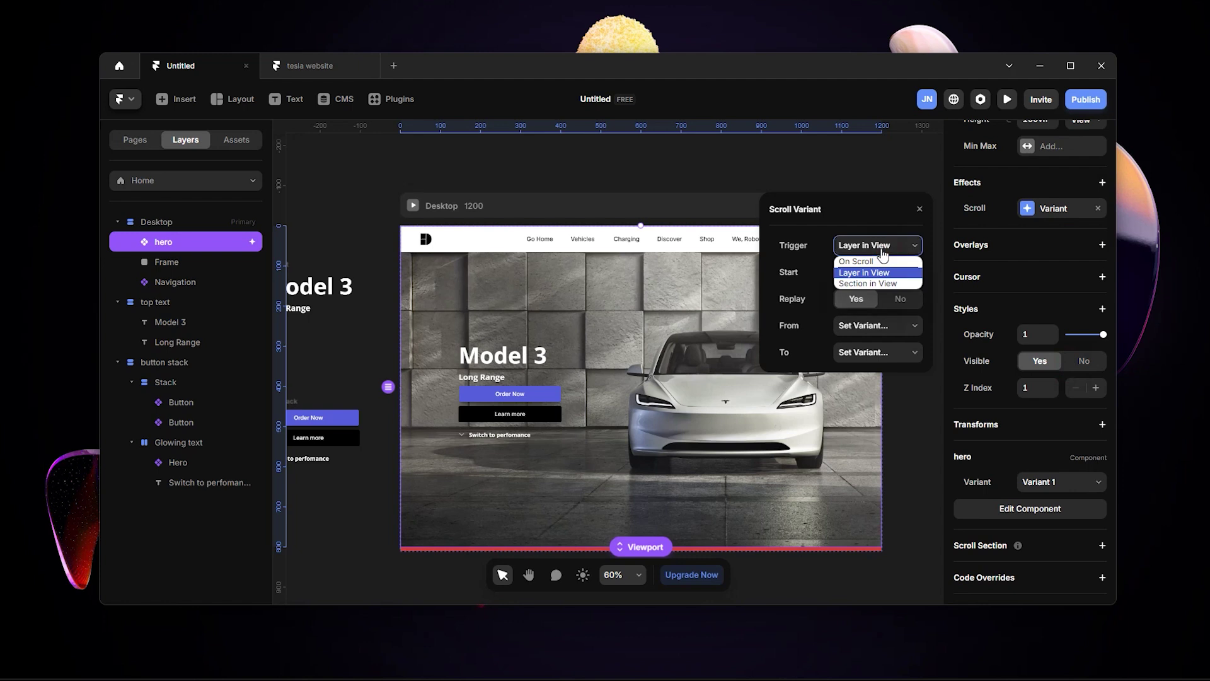
pyautogui.click(879, 261)
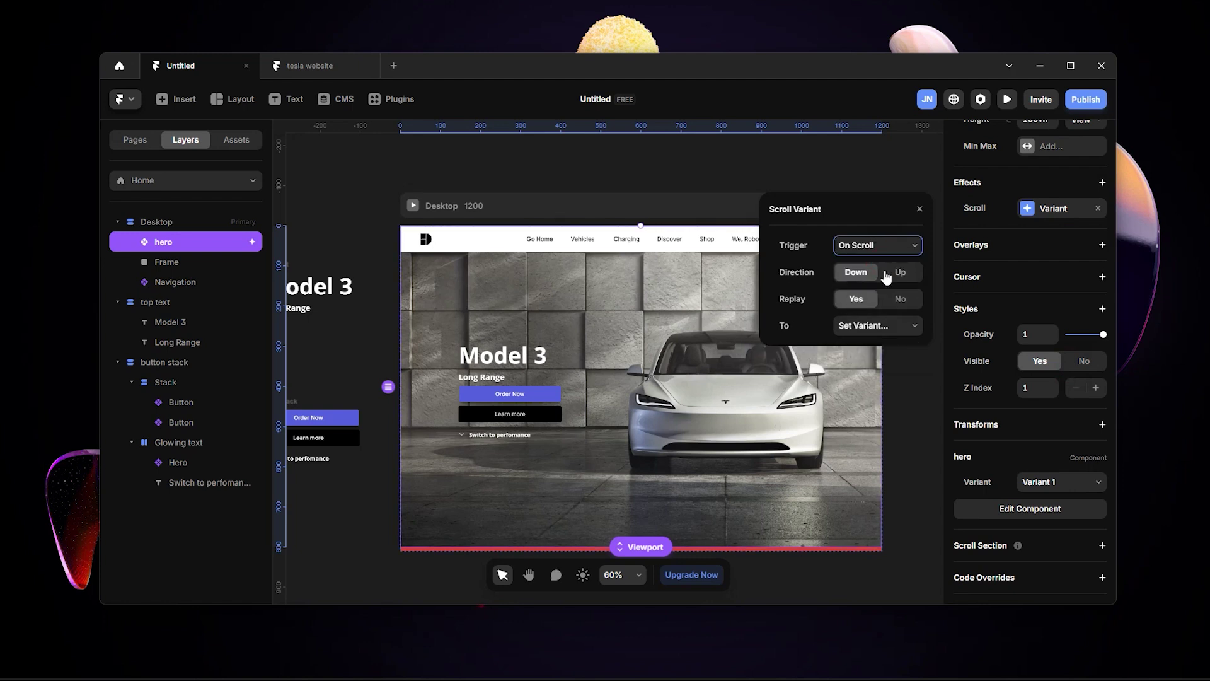
pyautogui.click(895, 326)
pyautogui.click(883, 363)
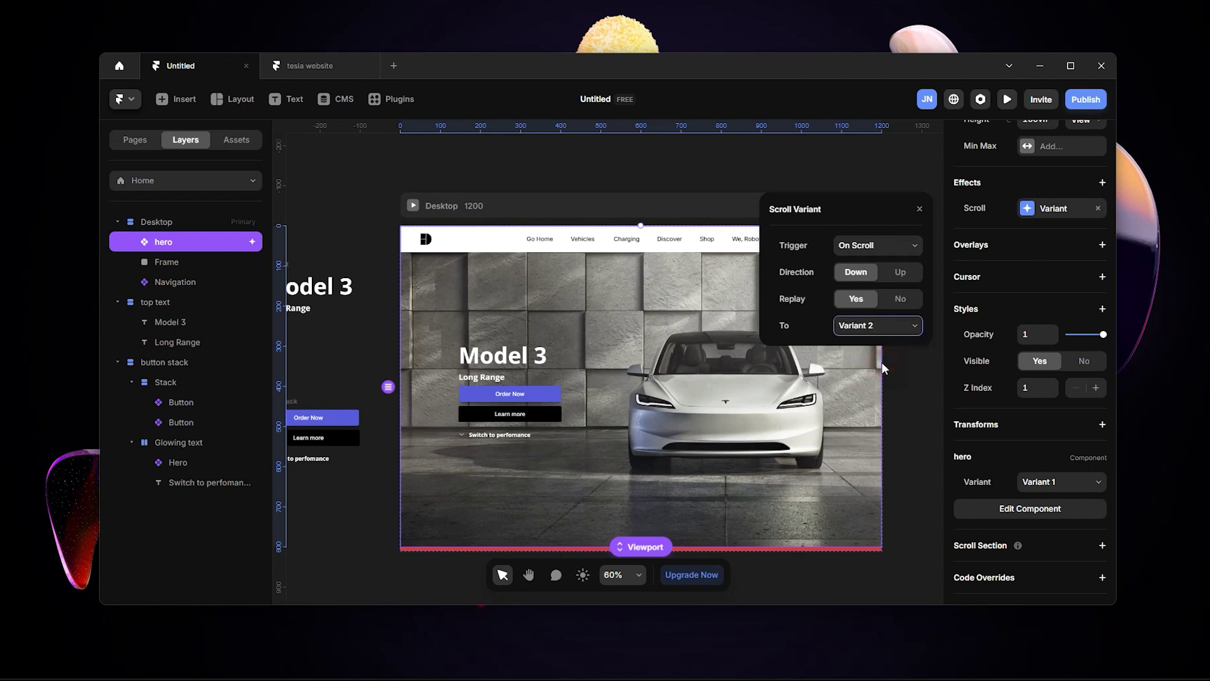
pyautogui.click(915, 362)
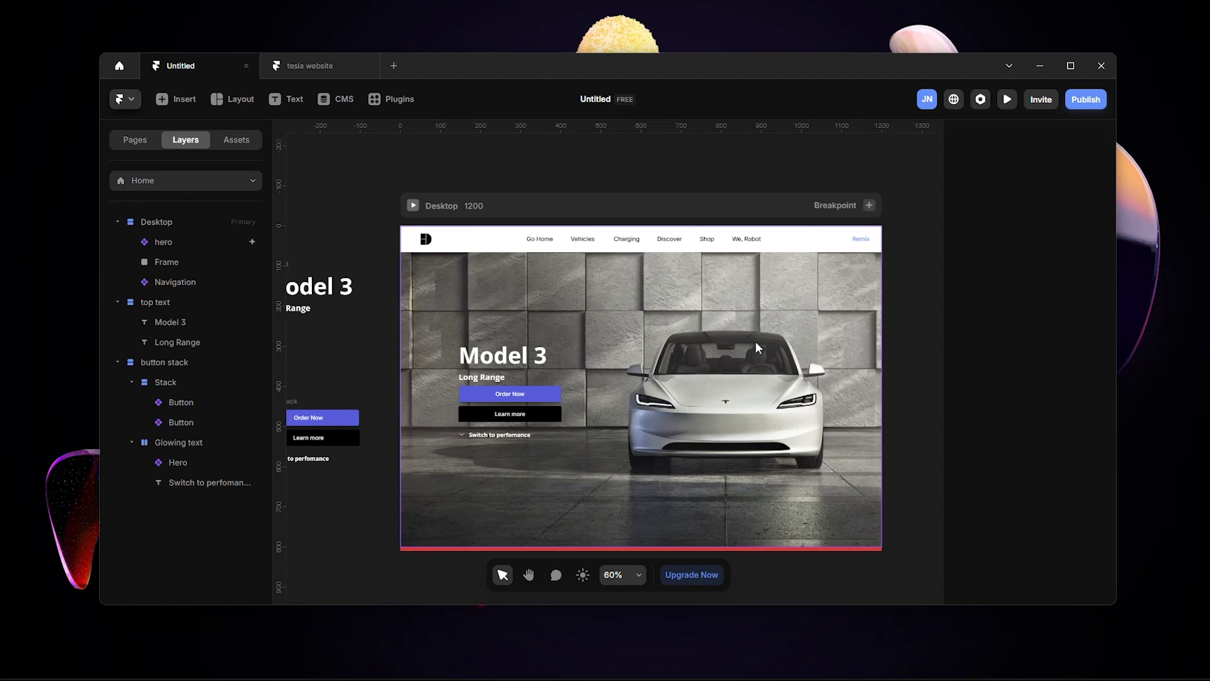
# Step: Preview the Desktop page full screen to check the hero's scroll effect, and return to the editor
pyautogui.click(413, 205)
pyautogui.click(258, 110)
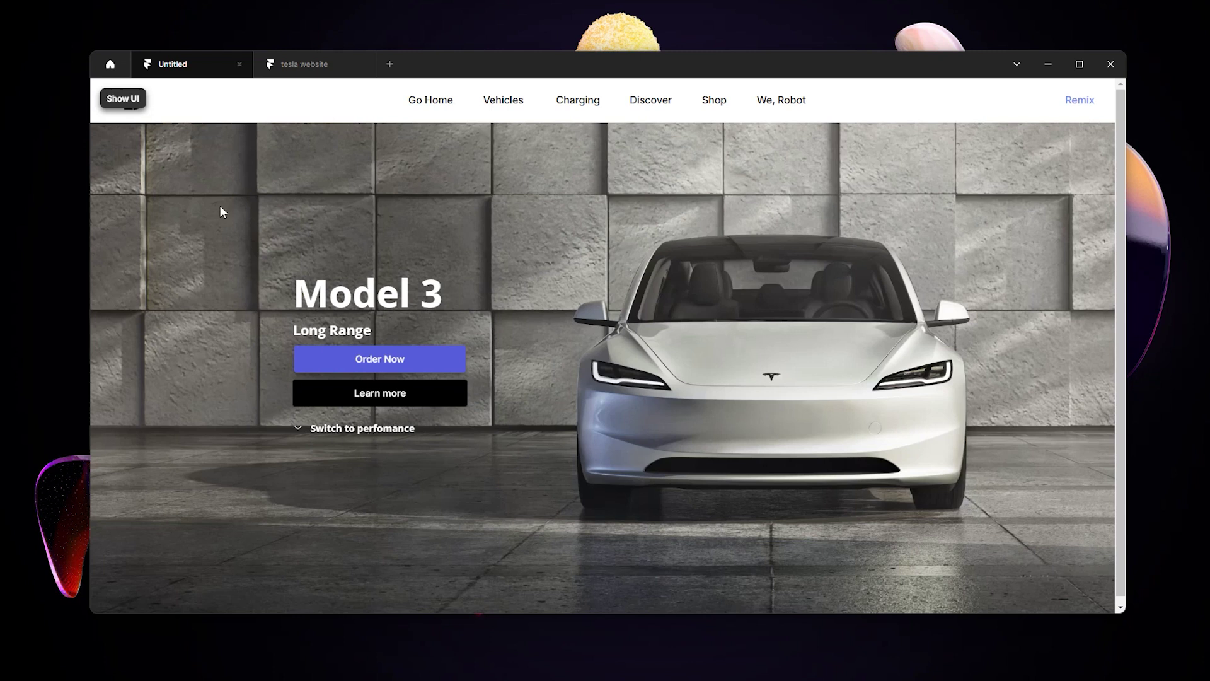
pyautogui.click(125, 100)
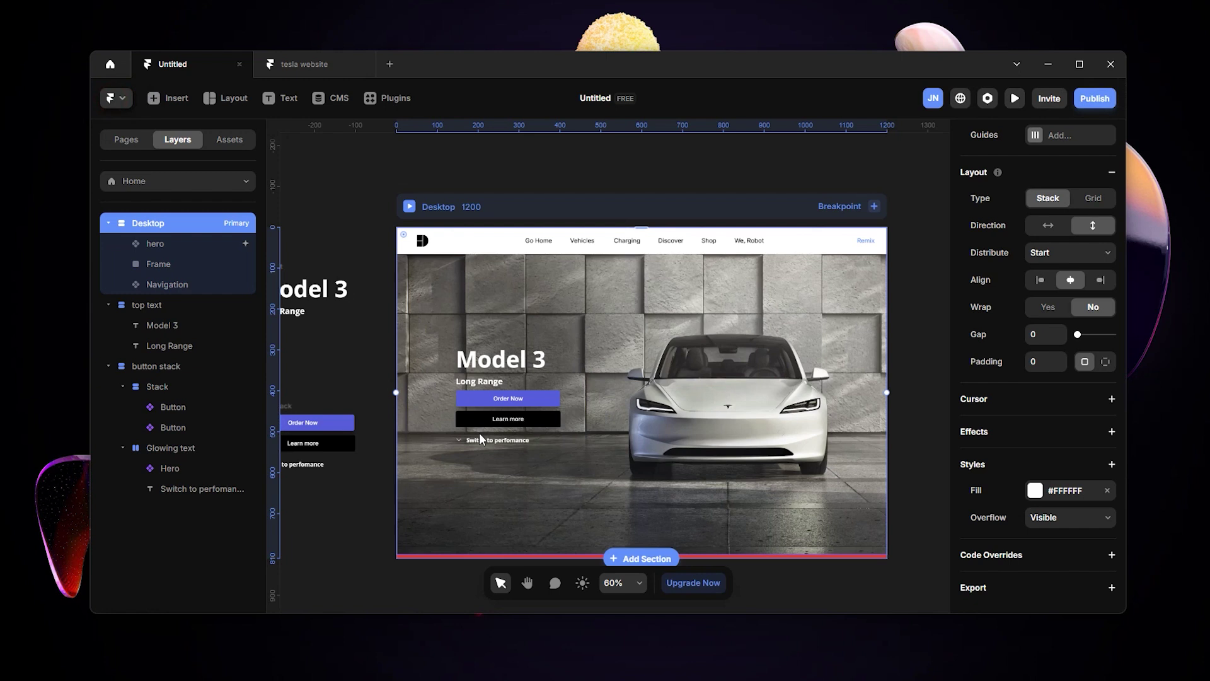
# Step: Open the hero component and add a Loop effect to the Glowing text stack in Variant 1
pyautogui.click(171, 243)
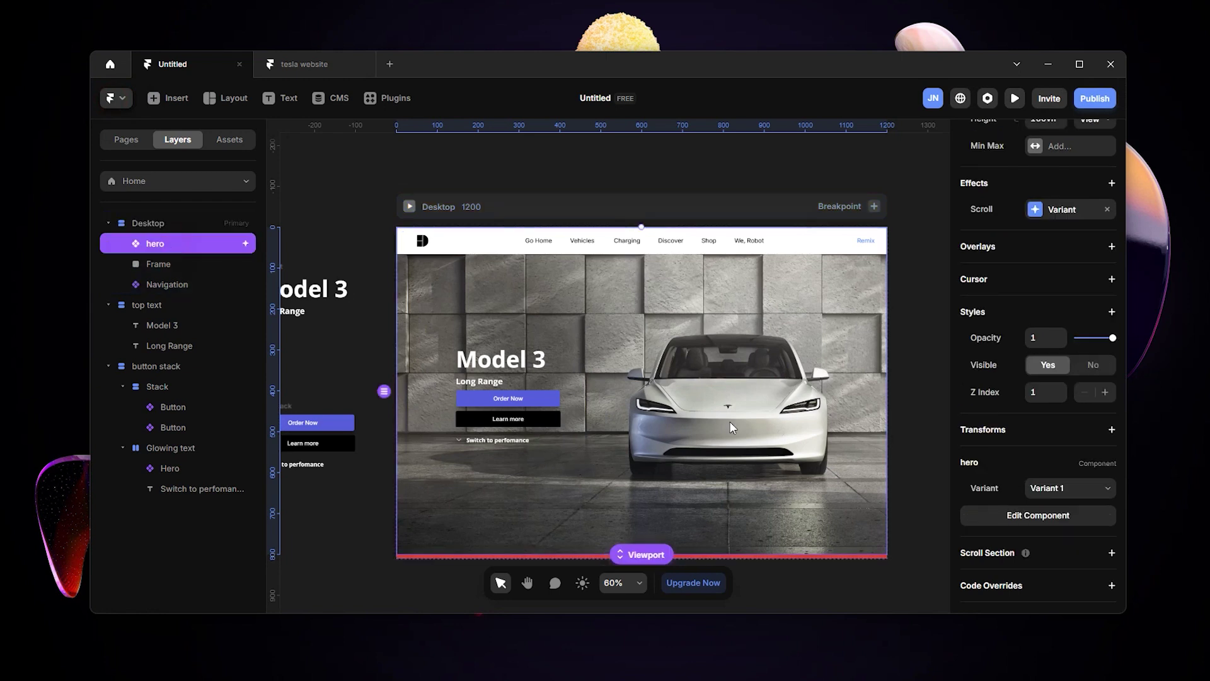
pyautogui.doubleClick(727, 422)
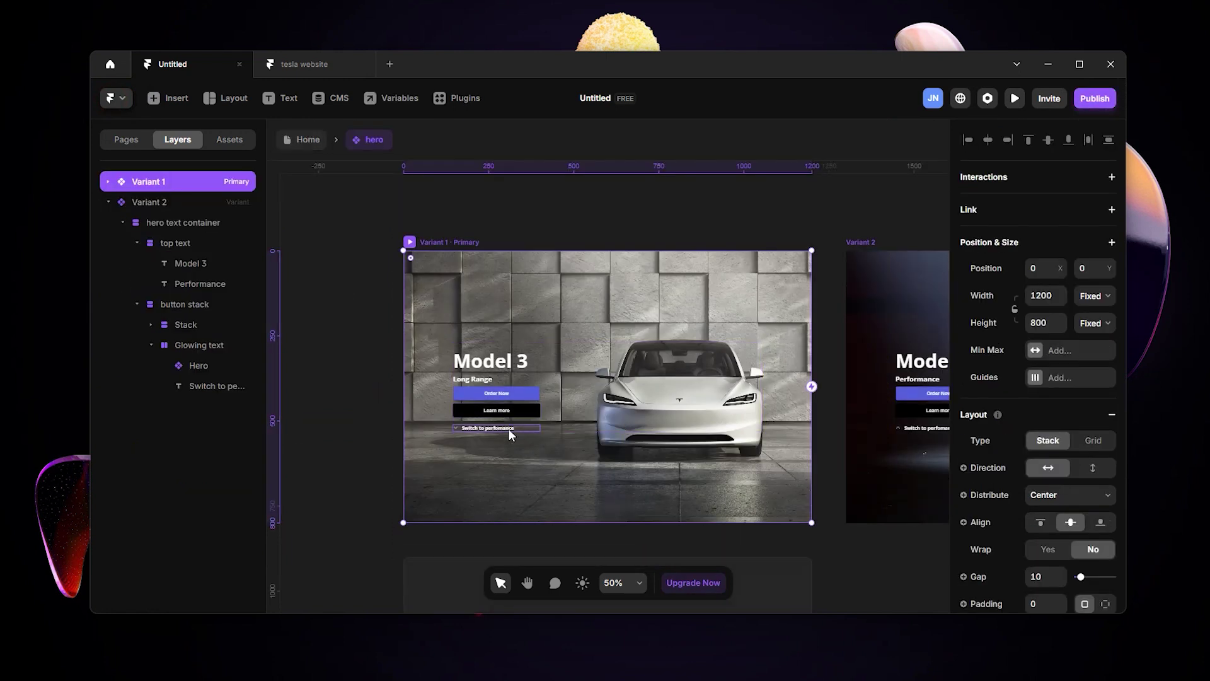
pyautogui.scroll(5, 508, 429)
pyautogui.scroll(4, 506, 424)
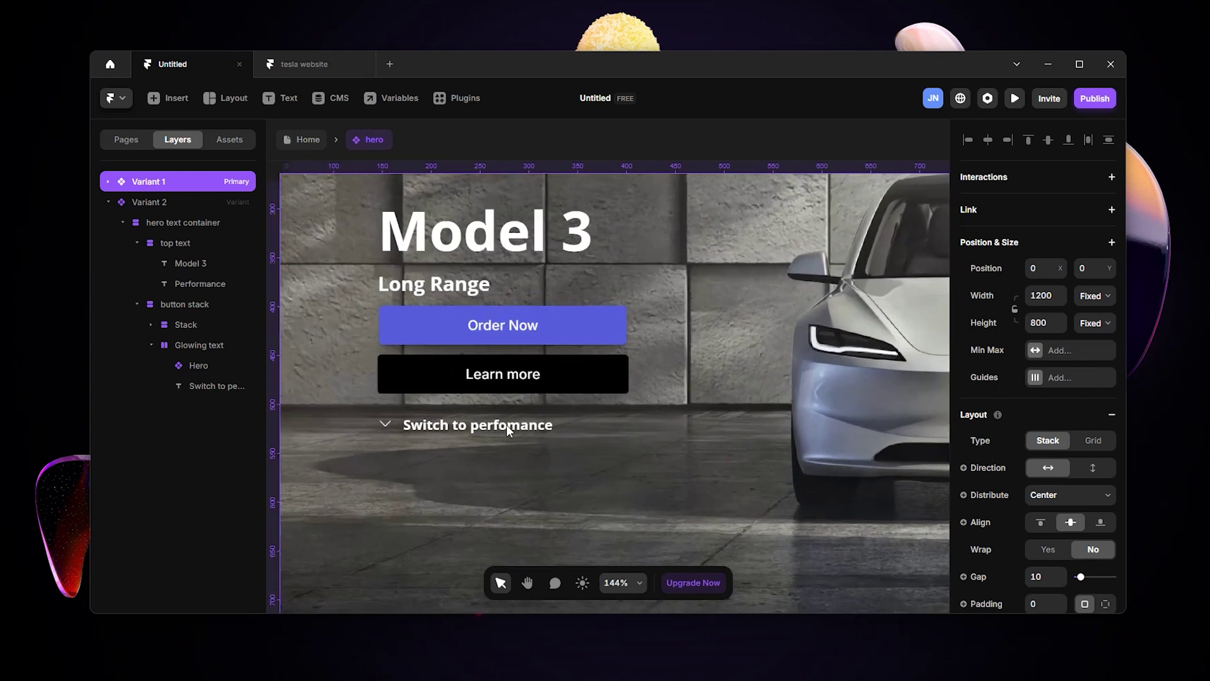
pyautogui.doubleClick(486, 426)
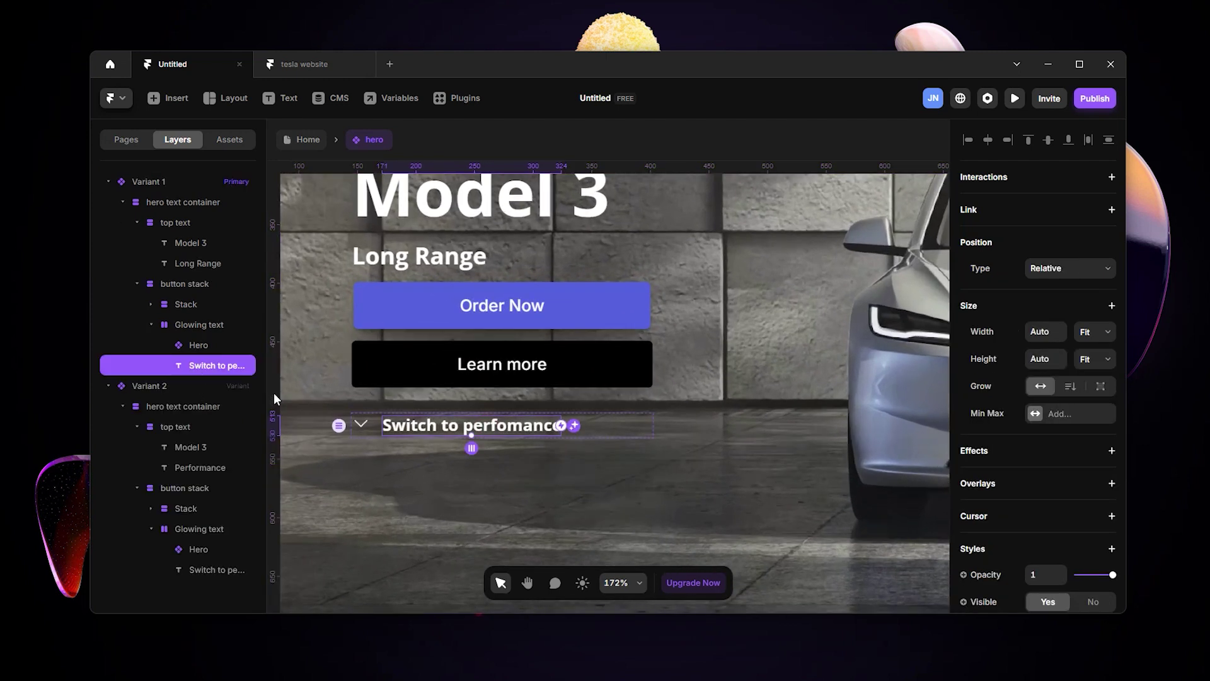
pyautogui.click(228, 344)
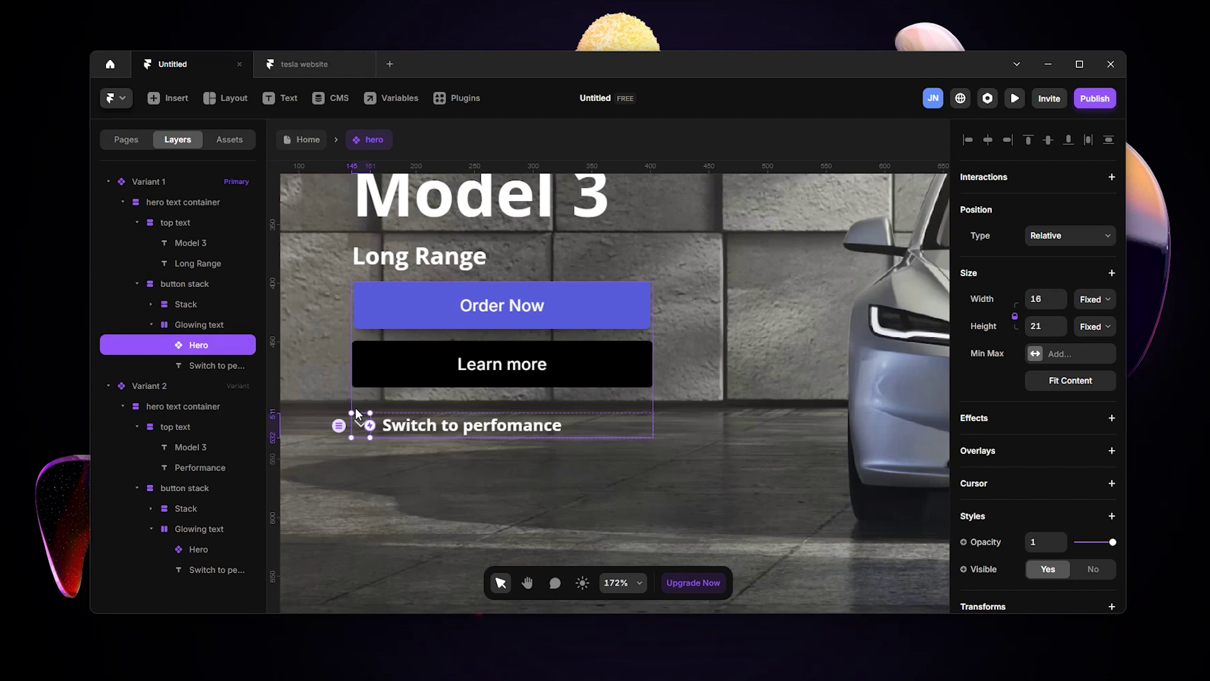
pyautogui.click(208, 323)
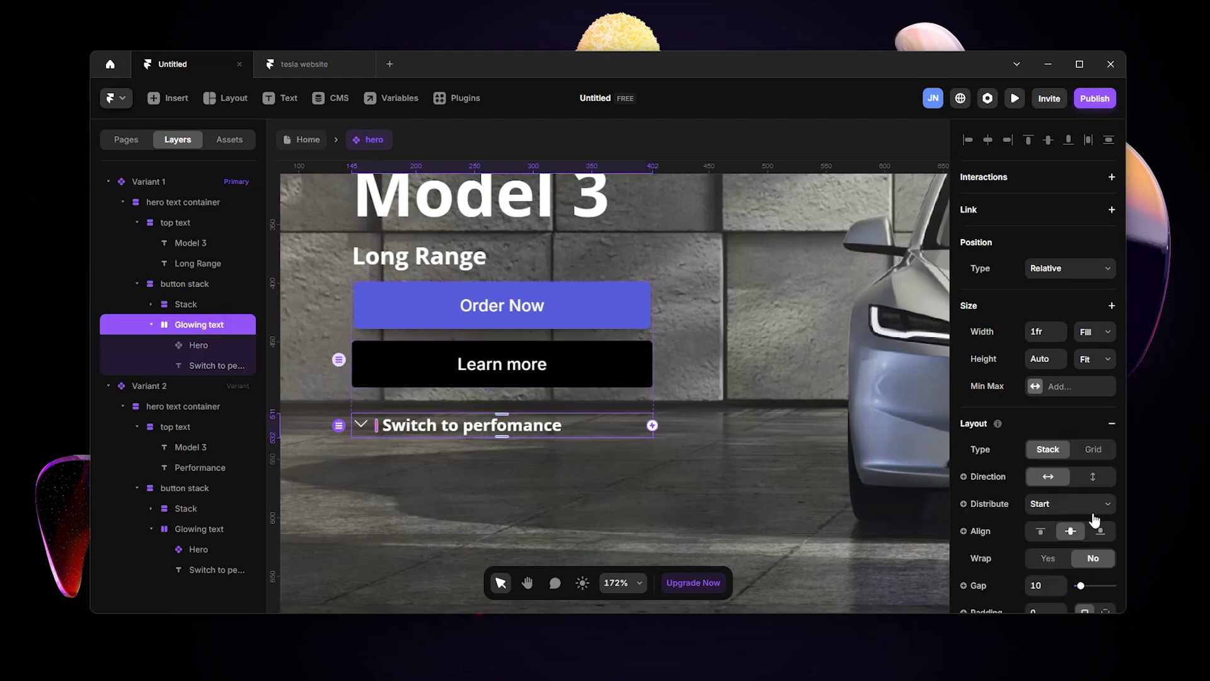
pyautogui.scroll(-5, 1065, 403)
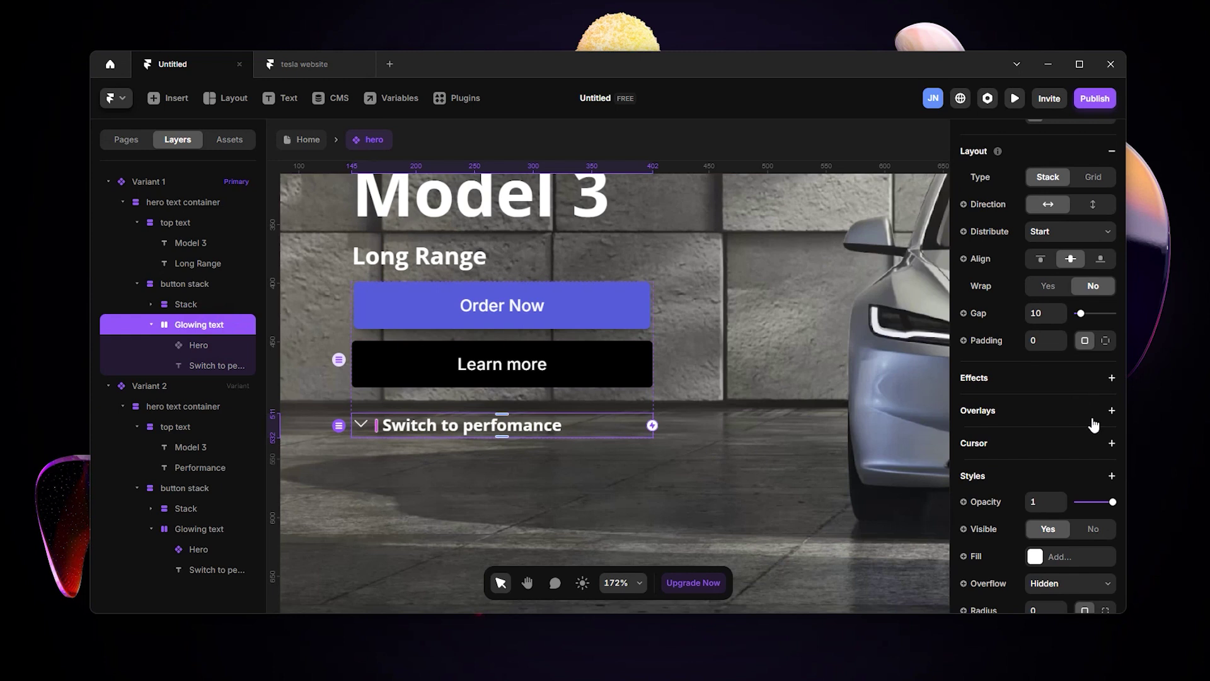
pyautogui.click(1110, 378)
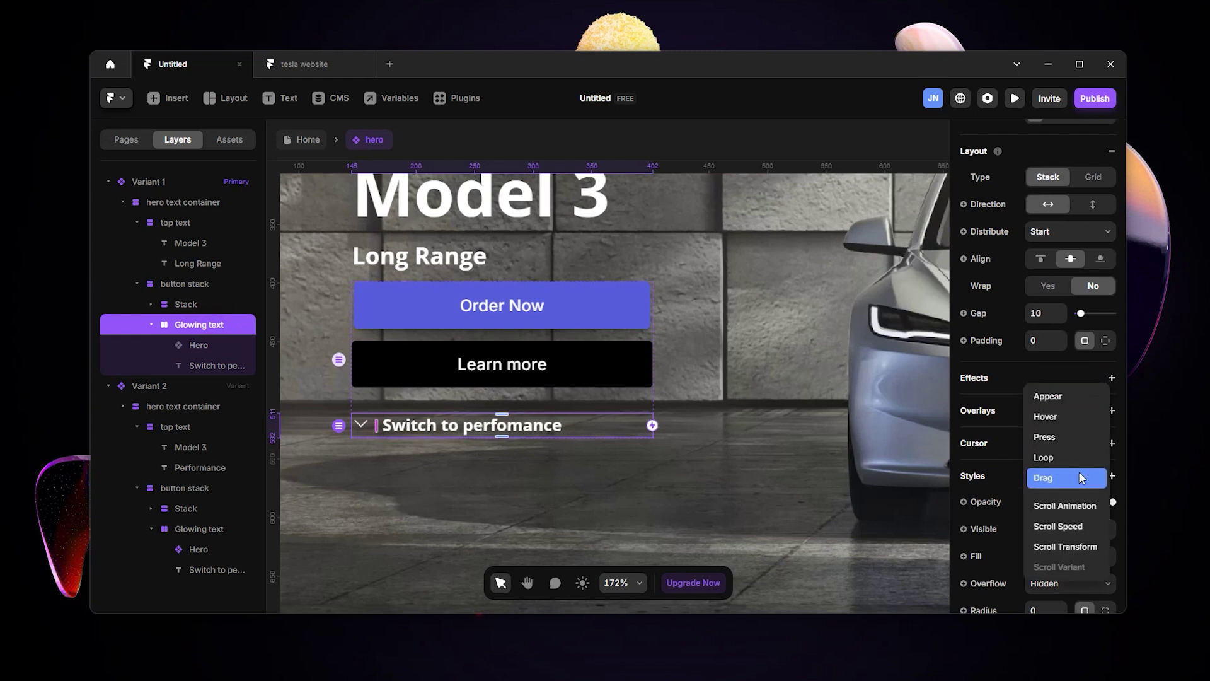
pyautogui.click(1061, 456)
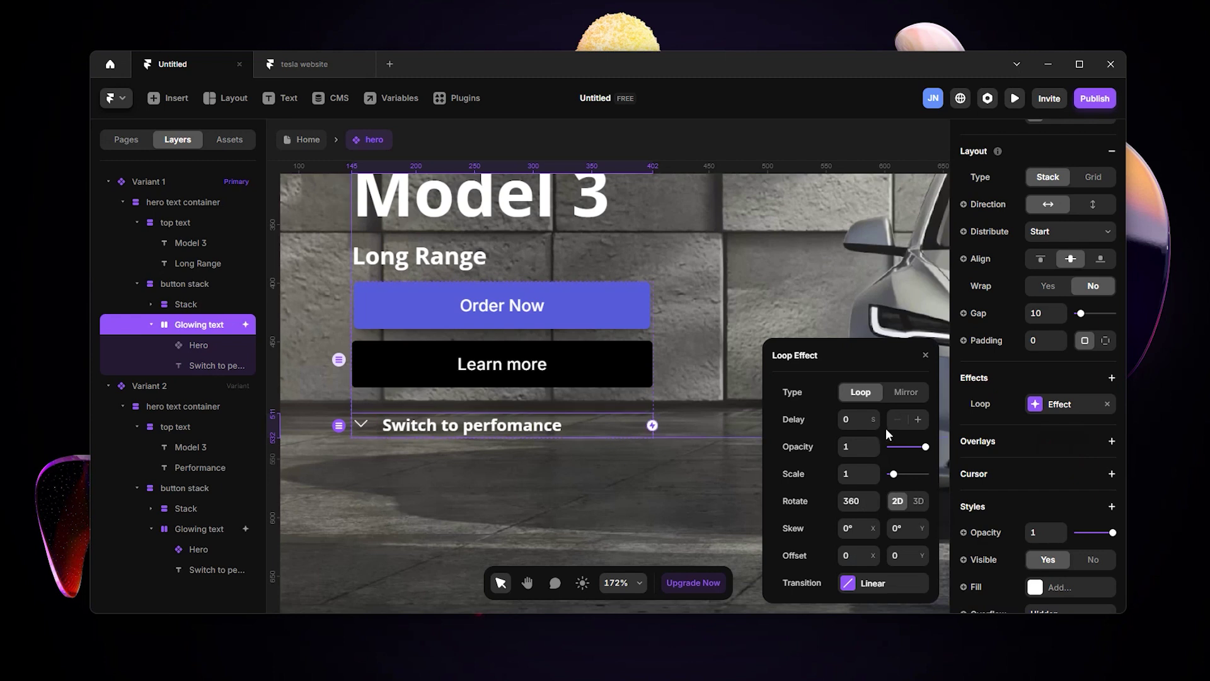
# Step: Set the Loop effect's opacity to 0.1, briefly trying 1 for comparison
pyautogui.click(854, 448)
pyautogui.write('0.1')
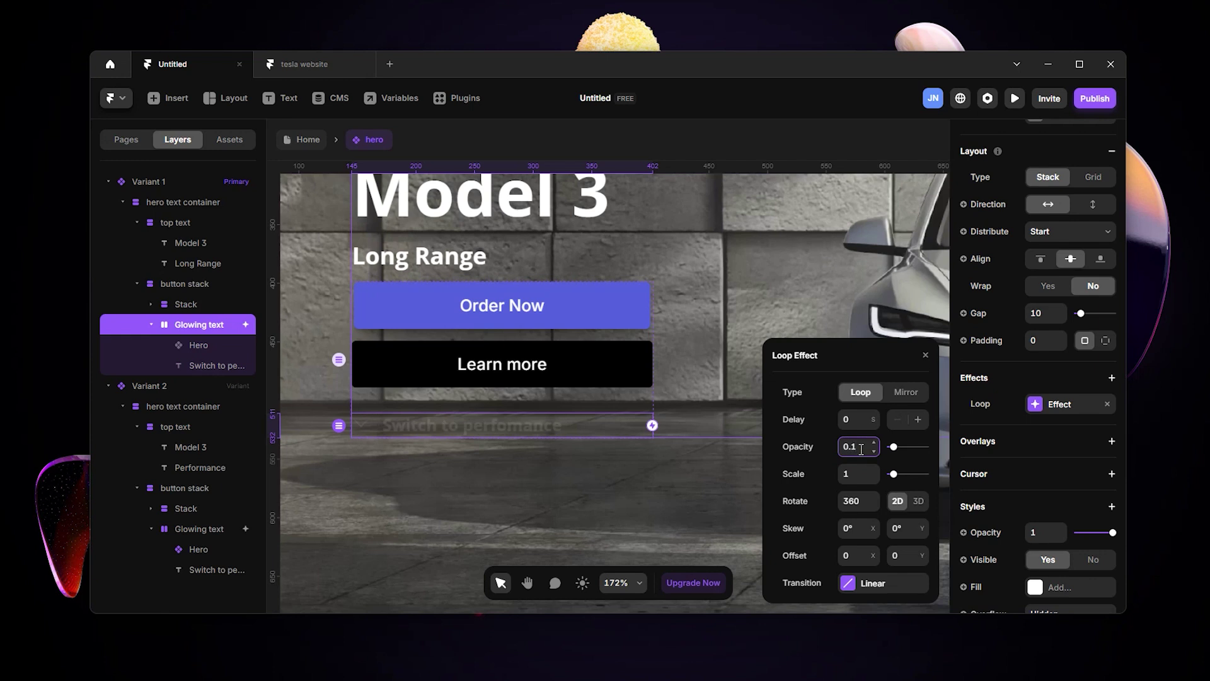
pyautogui.press('BackSpace')
pyautogui.press('BackSpace')
pyautogui.press('BackSpace')
pyautogui.write('1')
pyautogui.press('Return')
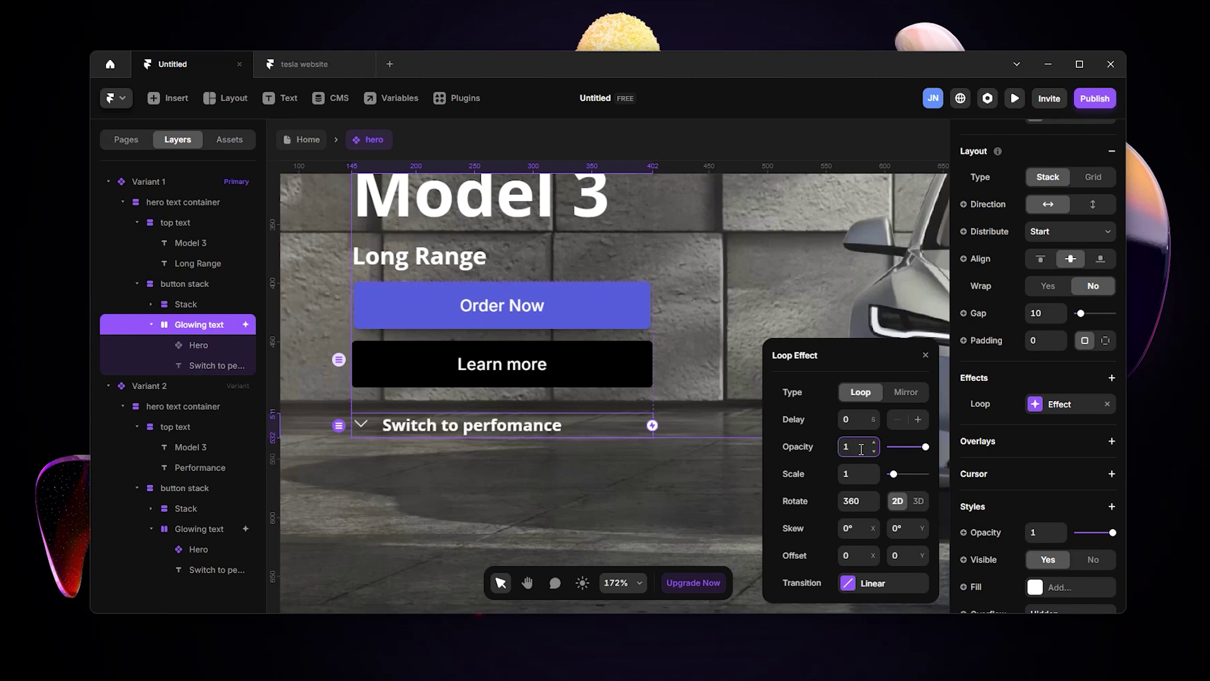
pyautogui.press('BackSpace')
pyautogui.write('.1')
pyautogui.press('Return')
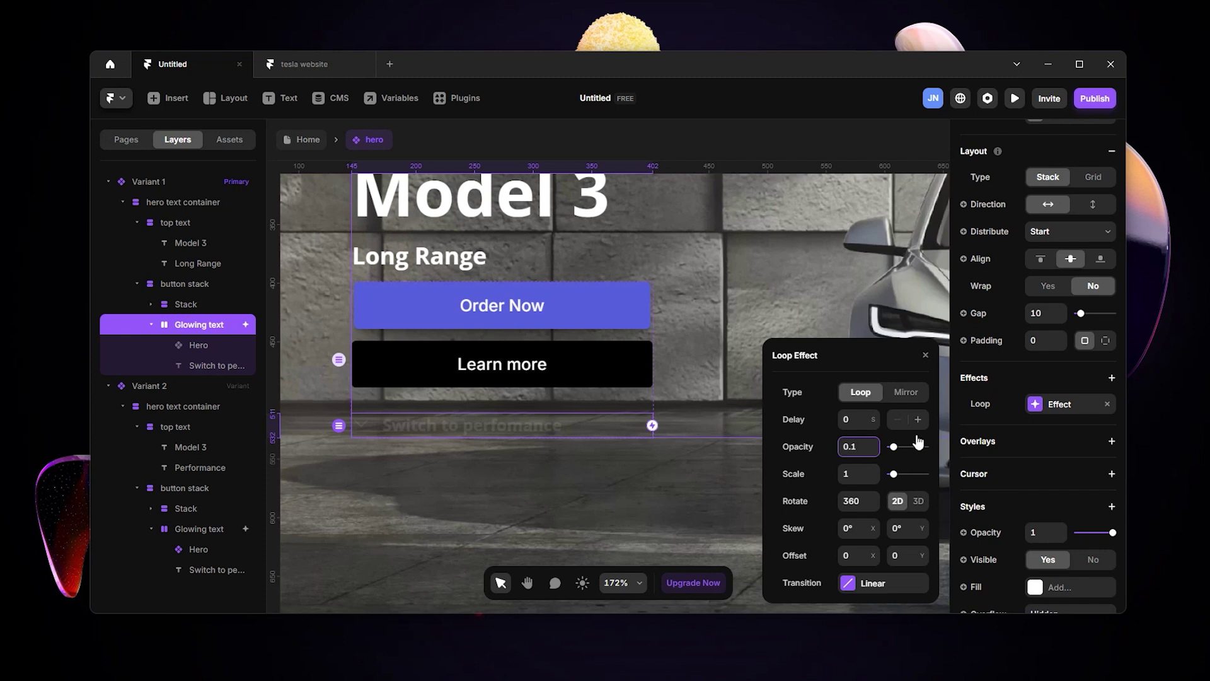
# Step: Set the Loop effect's type to Mirror and its rotation to 0
pyautogui.click(912, 394)
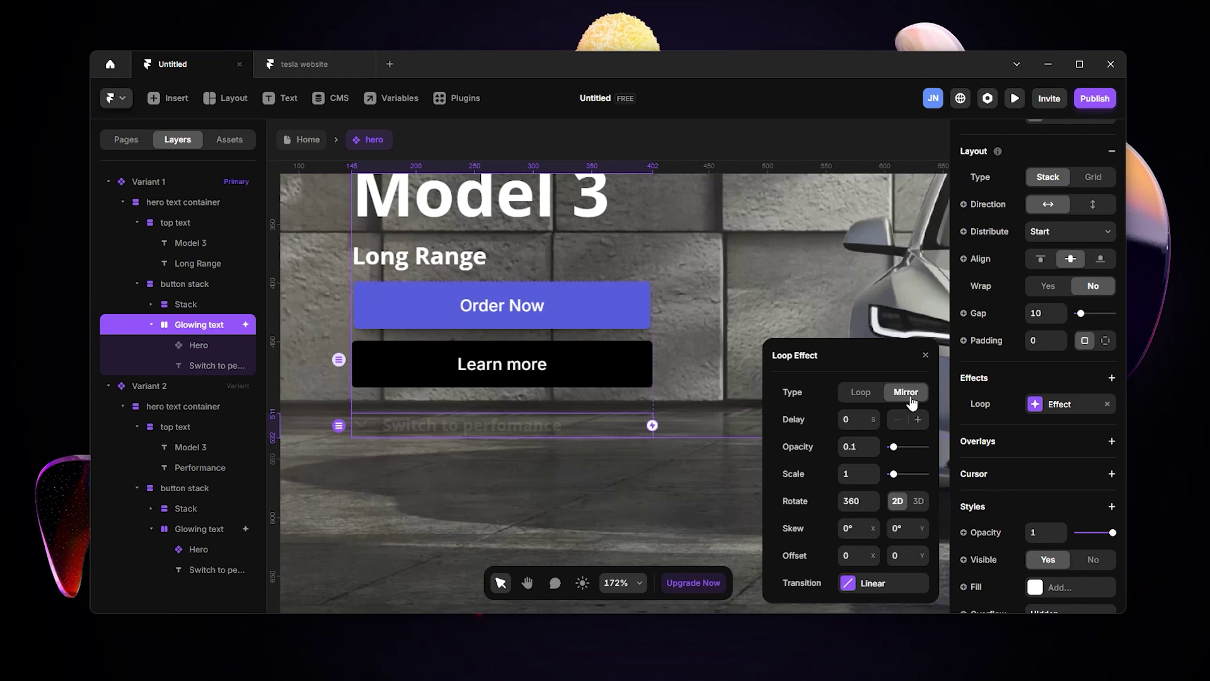
pyautogui.click(851, 500)
pyautogui.write('0')
pyautogui.press('Return')
# Step: Lengthen the time of the Loop effect's linear transition and close the effect settings
pyautogui.click(860, 583)
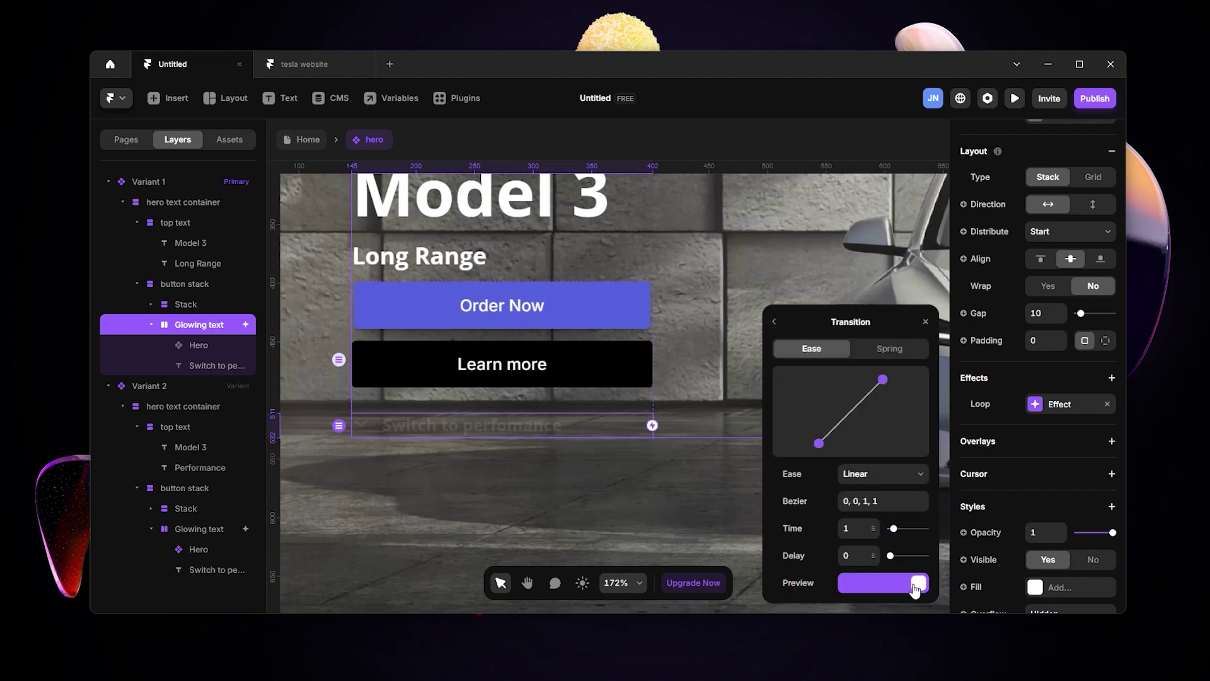
pyautogui.click(874, 525)
pyautogui.click(874, 525)
pyautogui.click(874, 525)
pyautogui.click(874, 525)
pyautogui.click(874, 525)
pyautogui.click(874, 525)
pyautogui.click(875, 525)
pyautogui.click(774, 322)
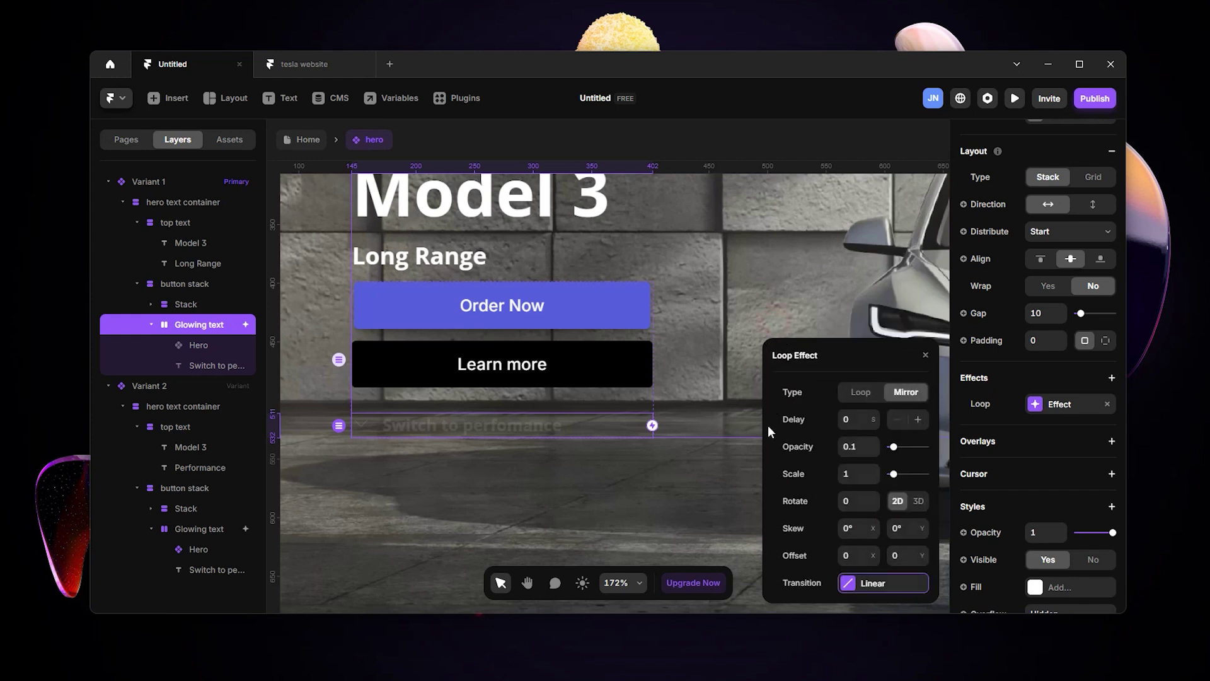
pyautogui.click(925, 357)
# Step: Return to the Home page and preview the Desktop page to check the glowing switch text
pyautogui.scroll(-5, 654, 505)
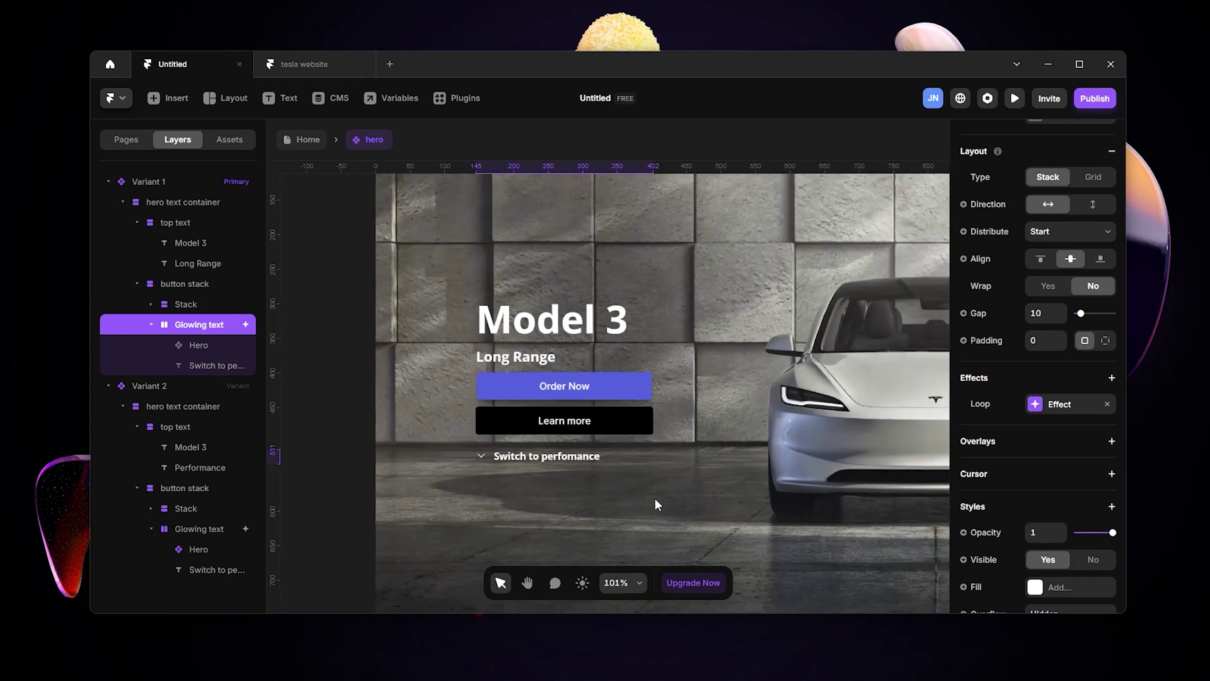
pyautogui.scroll(-1, 655, 498)
pyautogui.click(304, 140)
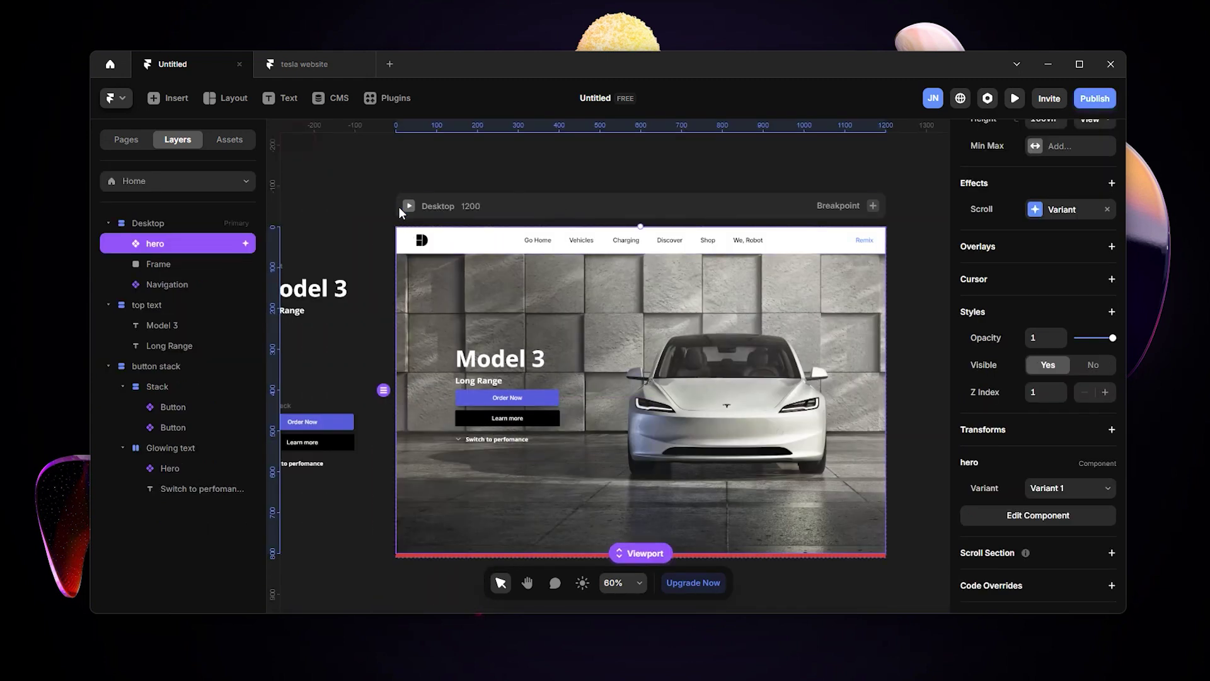
pyautogui.click(409, 205)
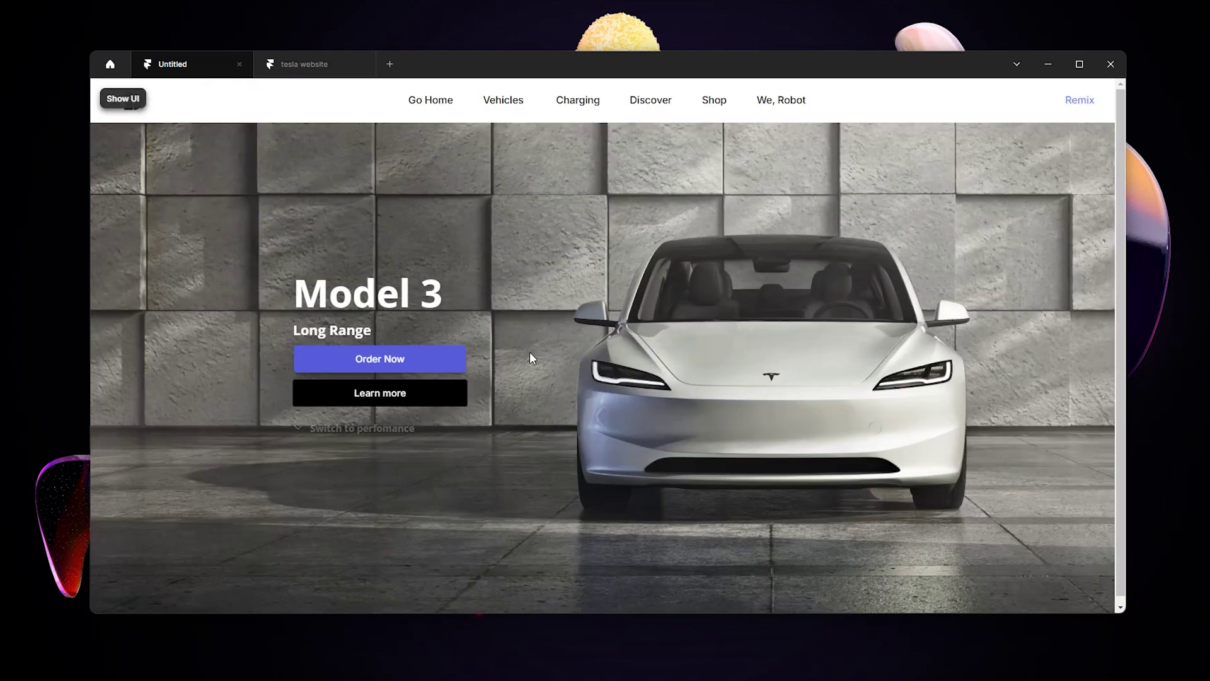